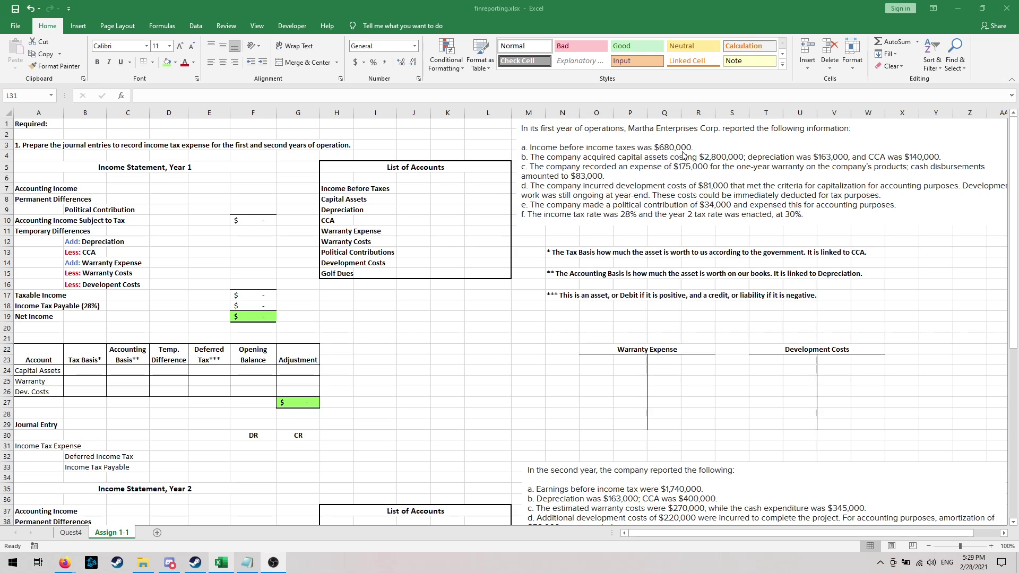
- In the Year 1 List of Accounts, enter 680,000 for Income Before Taxes and 2,800,000 for Capital Assets
left_click(487, 192)
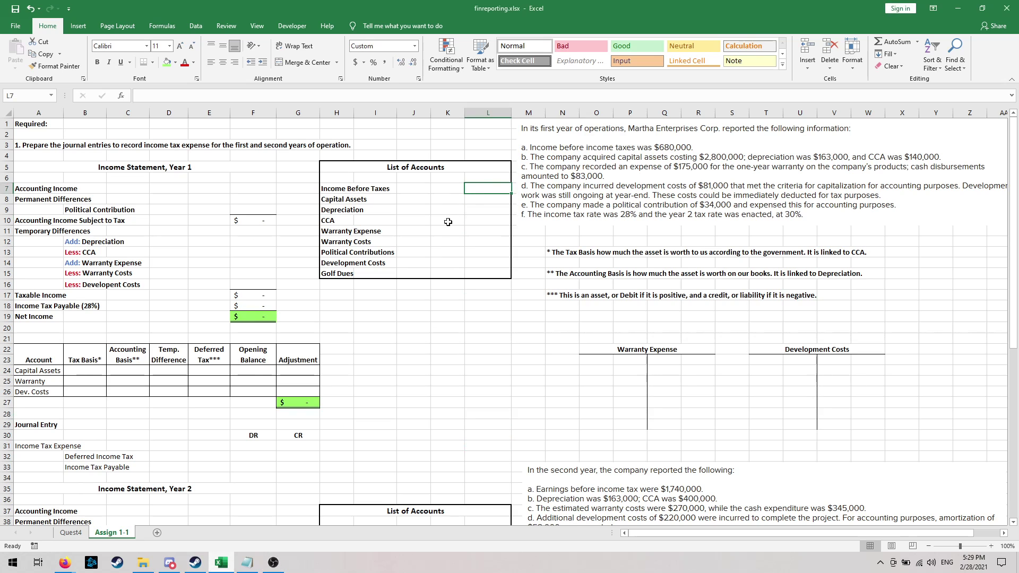
type("680000")
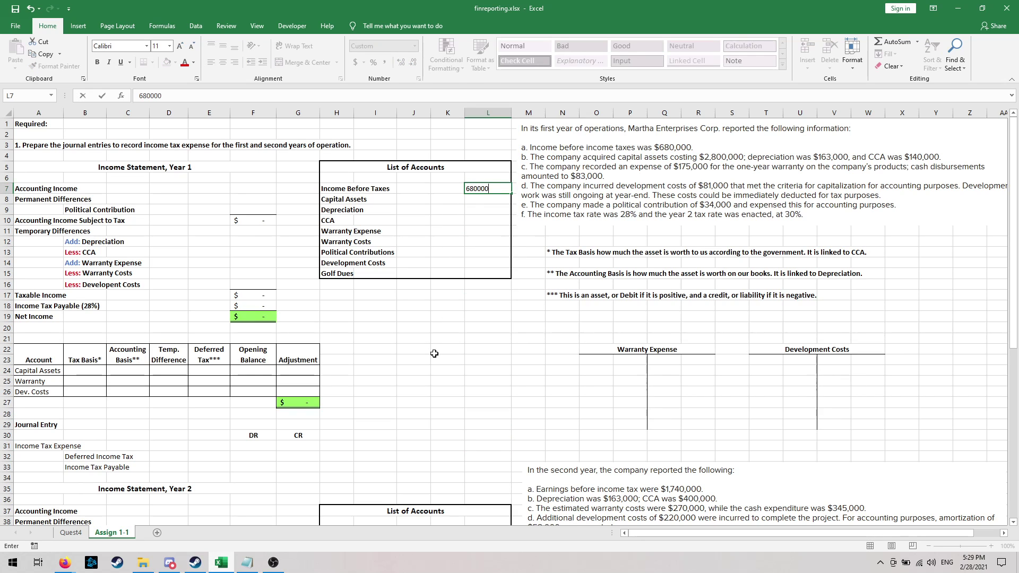
key("Return")
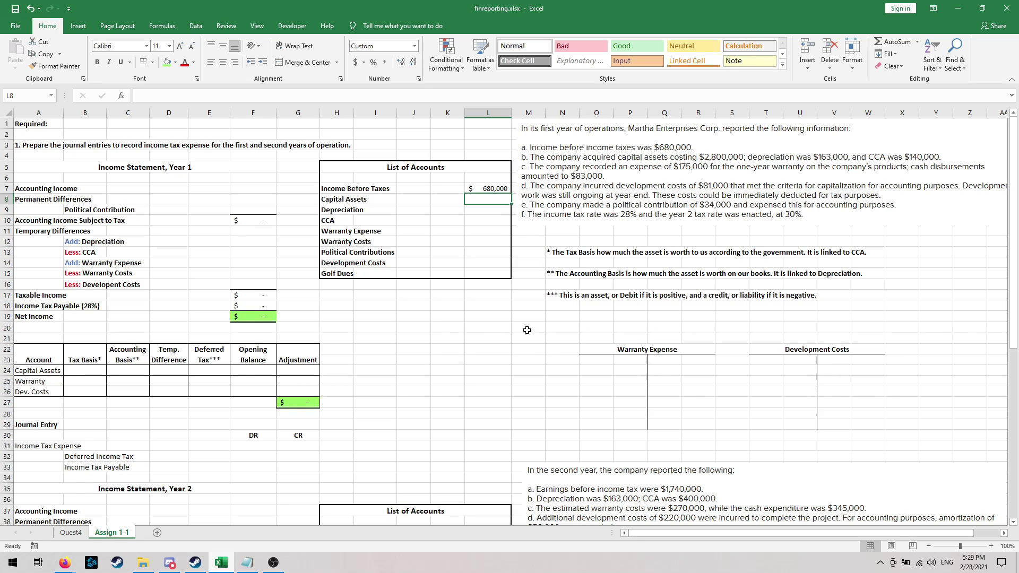
type("2,8")
type("00")
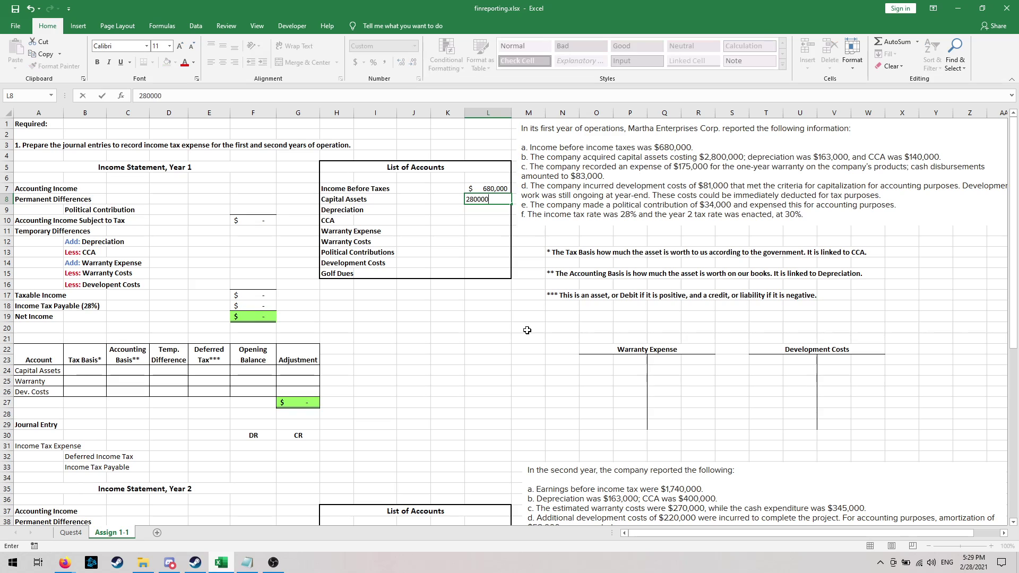
type(",000")
key("Return")
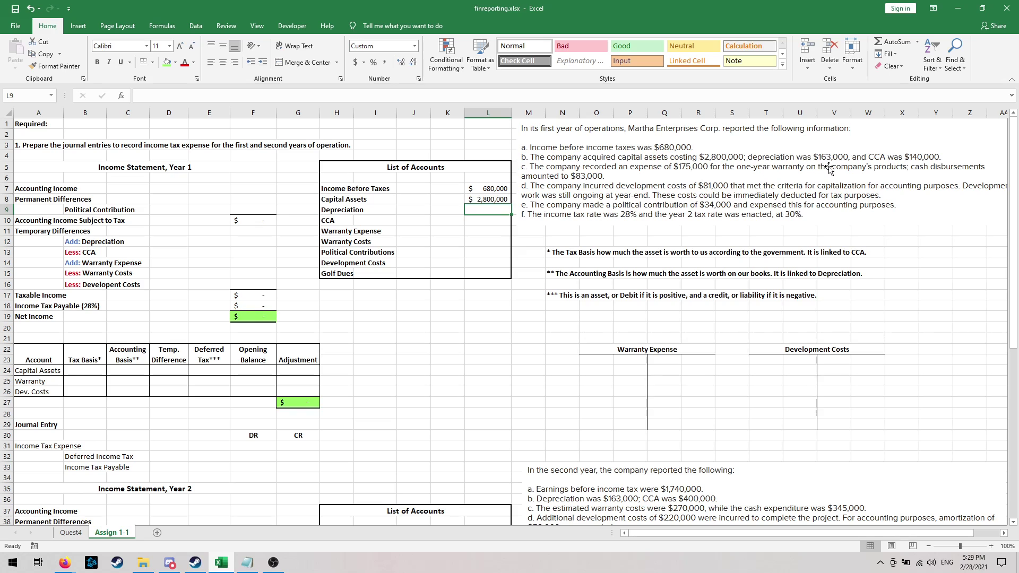
- Enter 163,000 for Depreciation and 140,000 for CCA in the Year 1 List of Accounts
type("163,000")
key("Return")
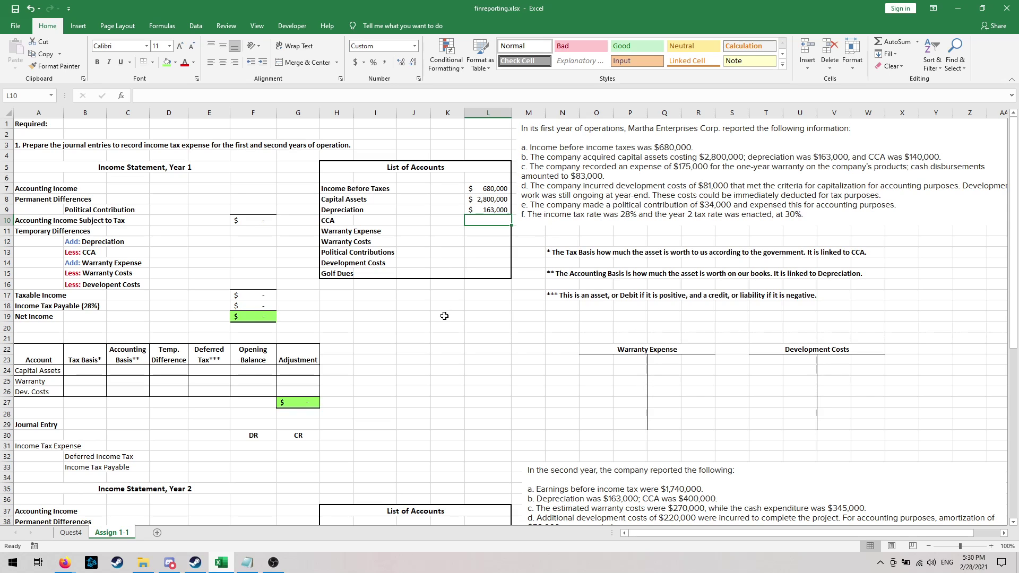
type("140000")
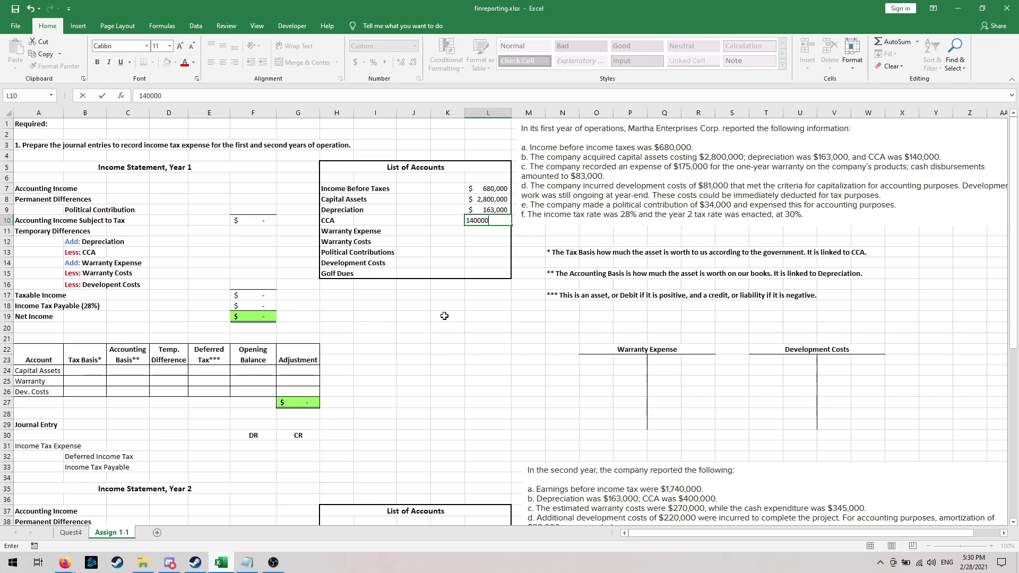
key("Return")
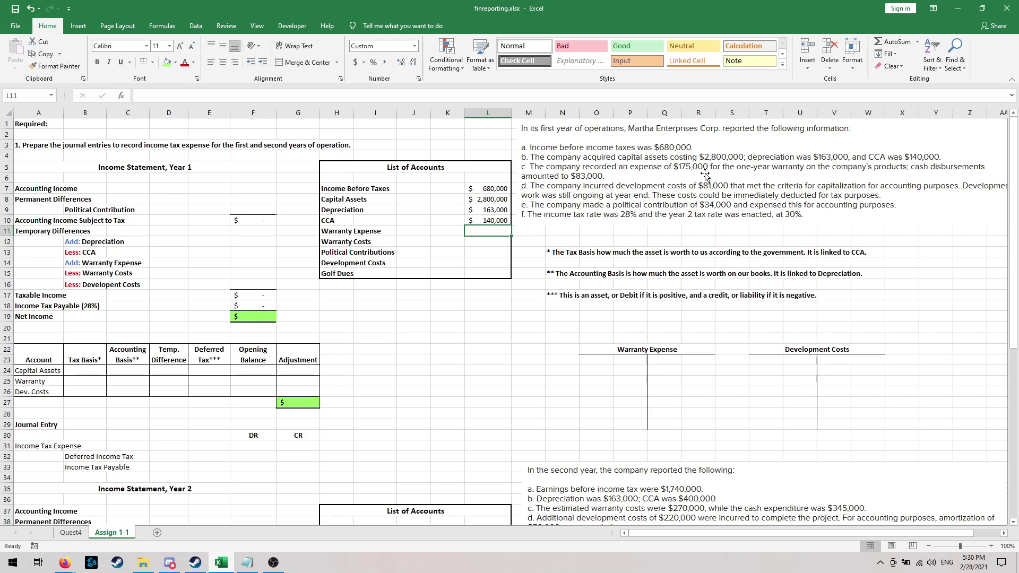
- Enter 175,000 for Warranty Expense and 83,000 for Warranty Costs in the Year 1 List of Accounts
type("175000")
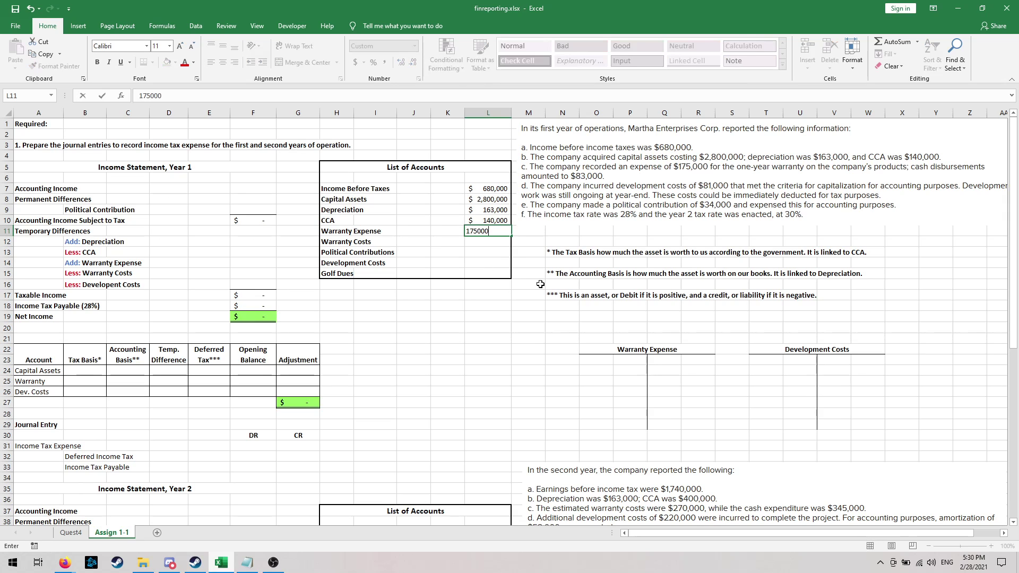
key("Return")
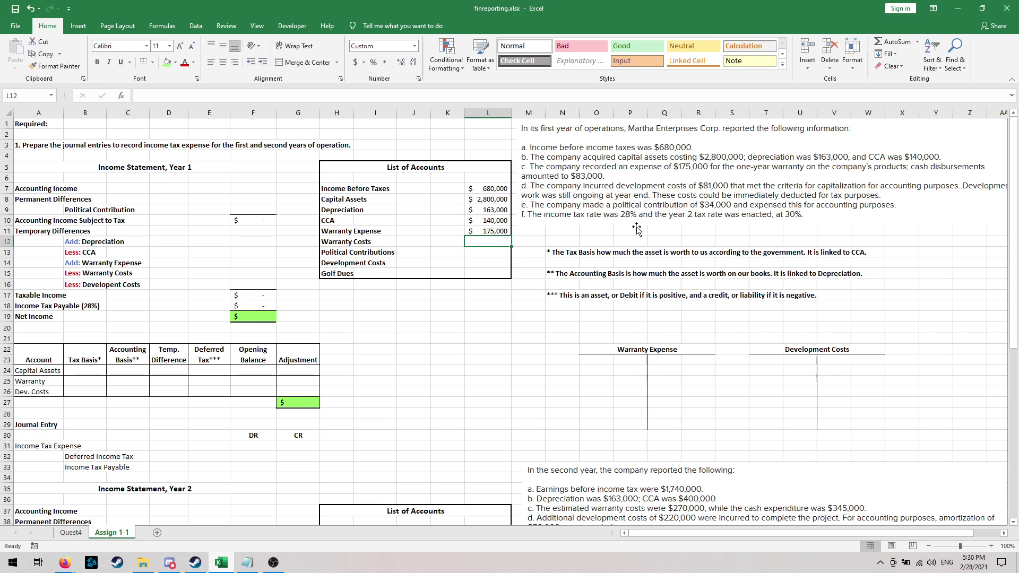
type("83,000")
key("Return")
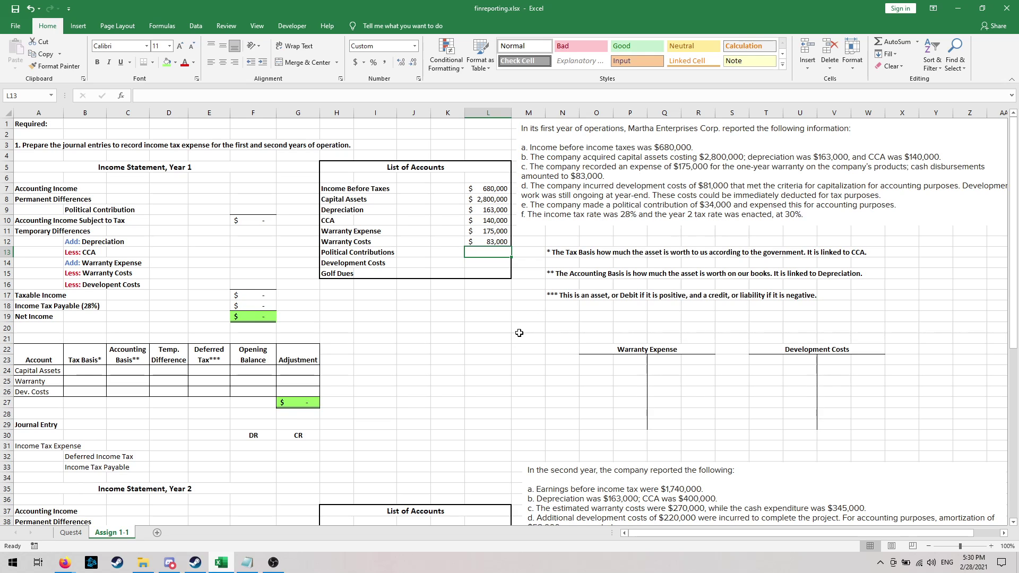
- Complete the Year 1 List of Accounts with Political Contributions 34,000, Development Costs 81,000 and Golf Dues 0
type("34000")
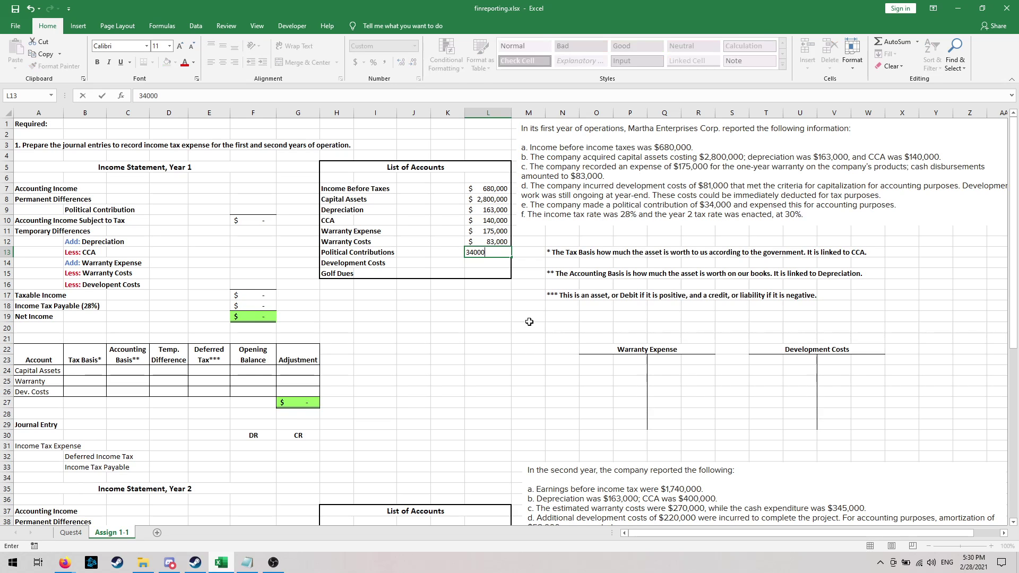
key("Return")
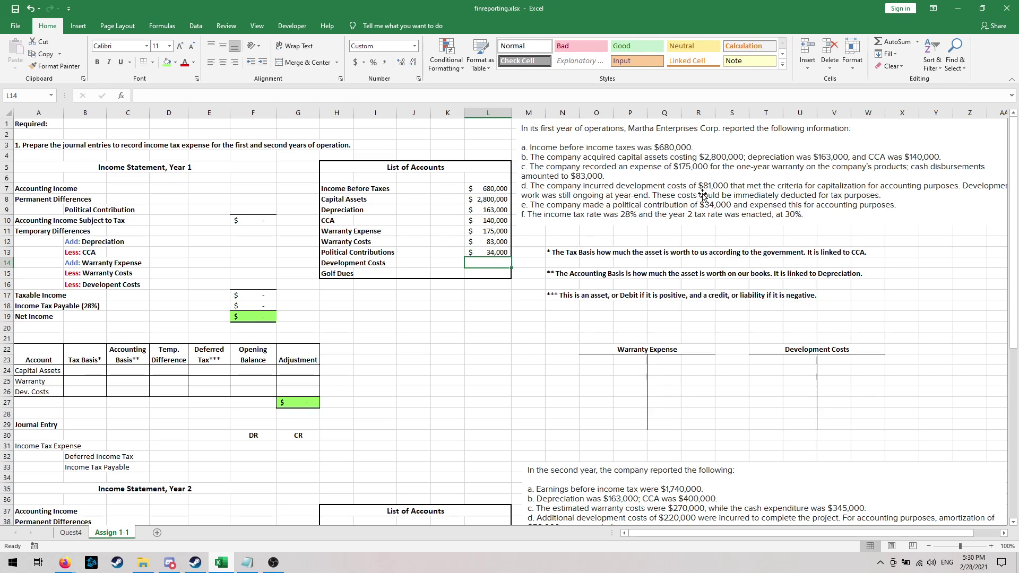
type("81000")
key("Return")
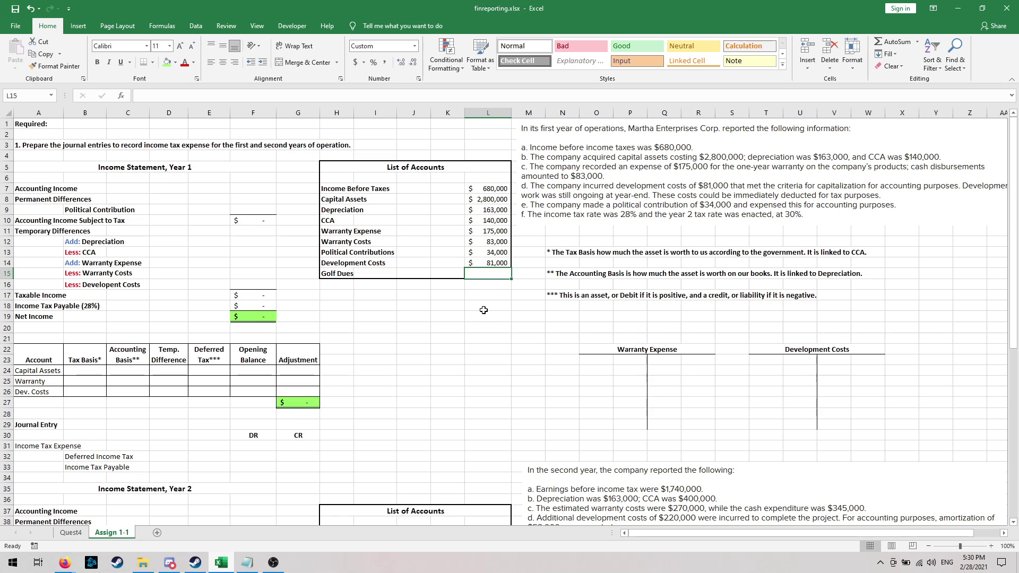
type("0")
key("Return")
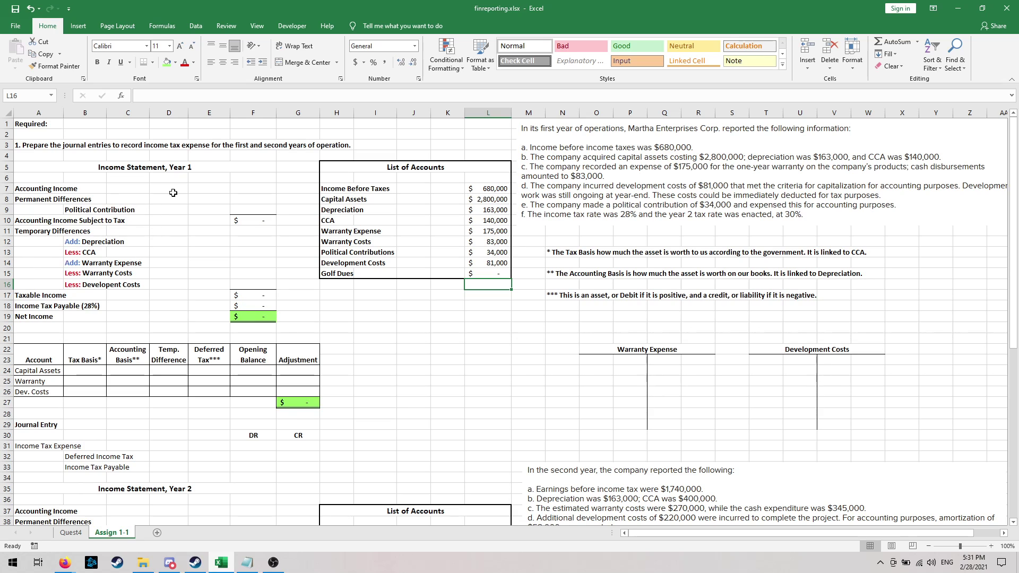
- In the Year 1 income statement, link Accounting Income to Income Before Taxes (L7) and Political Contribution to its listed amount (L13)
left_click(259, 188)
type("=")
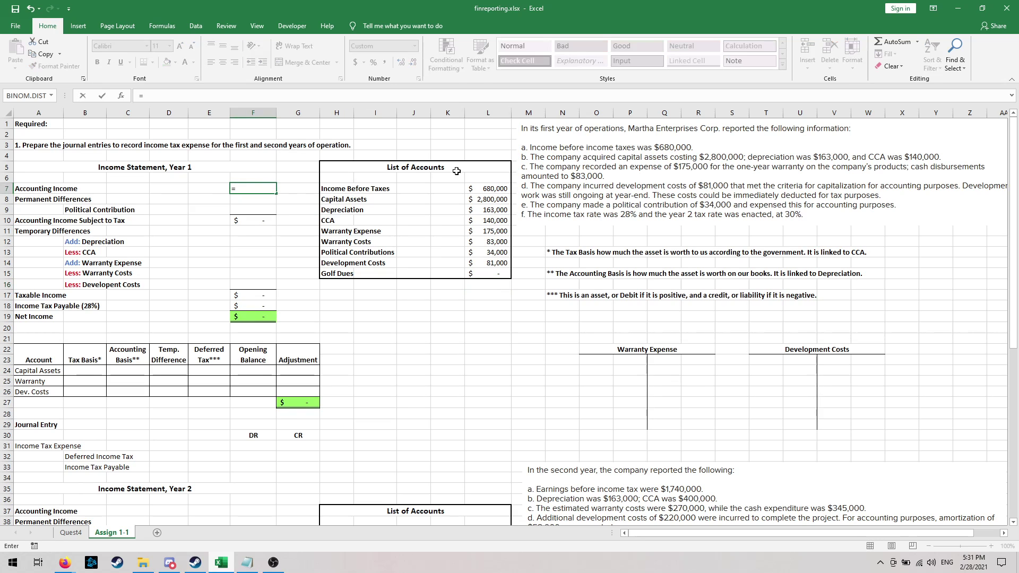
left_click(494, 188)
key("Return")
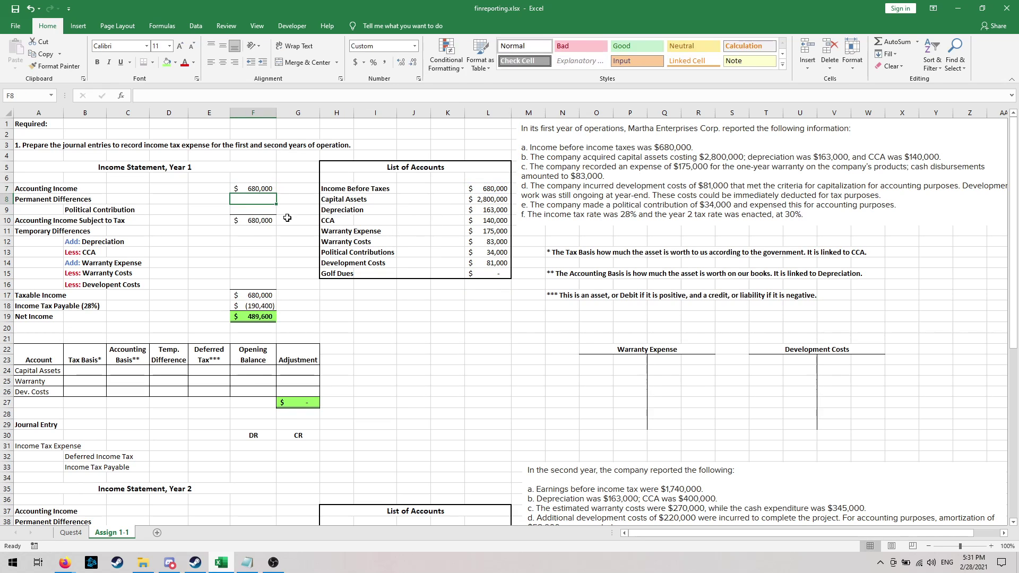
left_click(268, 213)
type("=")
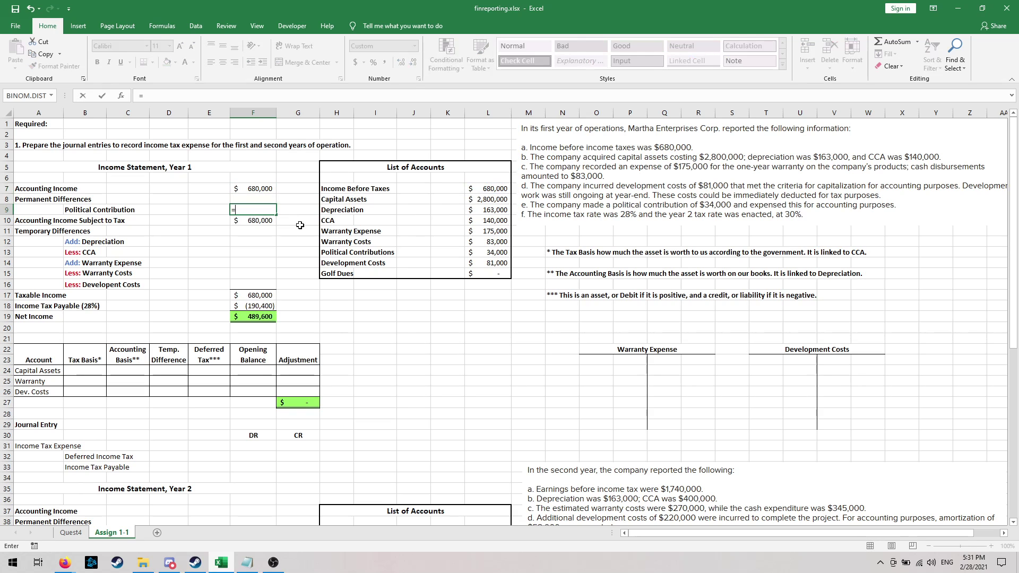
left_click(494, 253)
key("Return")
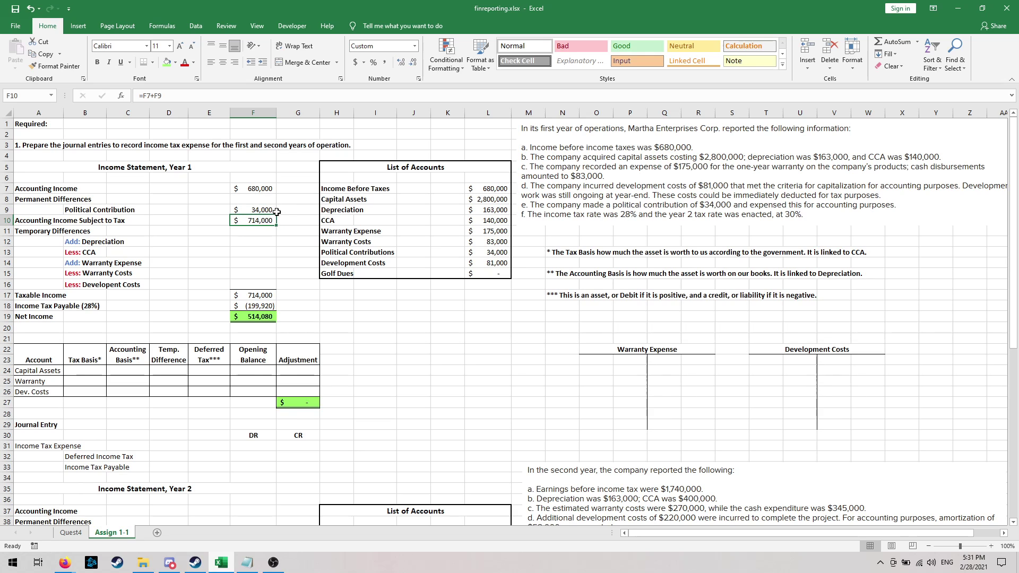
- In the Year 1 temporary differences, link Depreciation to L9 and CCA to the negative of L10
left_click(265, 248)
left_click(265, 241)
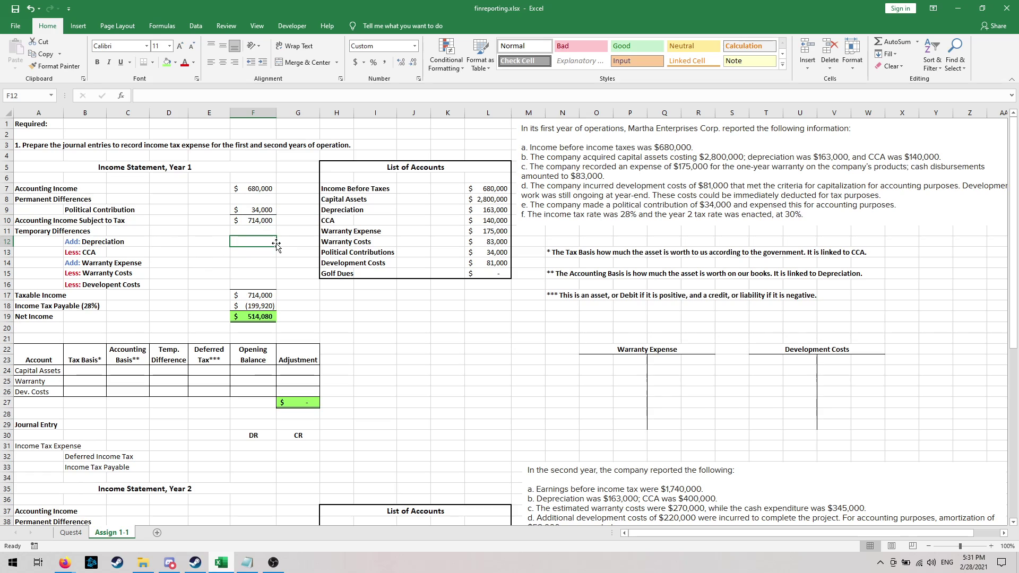
type("=")
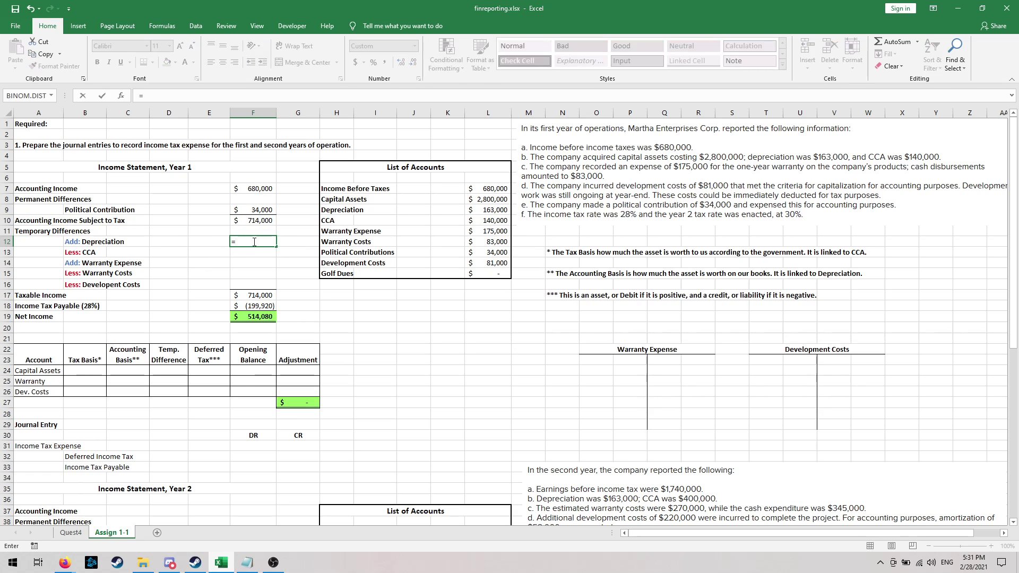
left_click(490, 213)
key("Return")
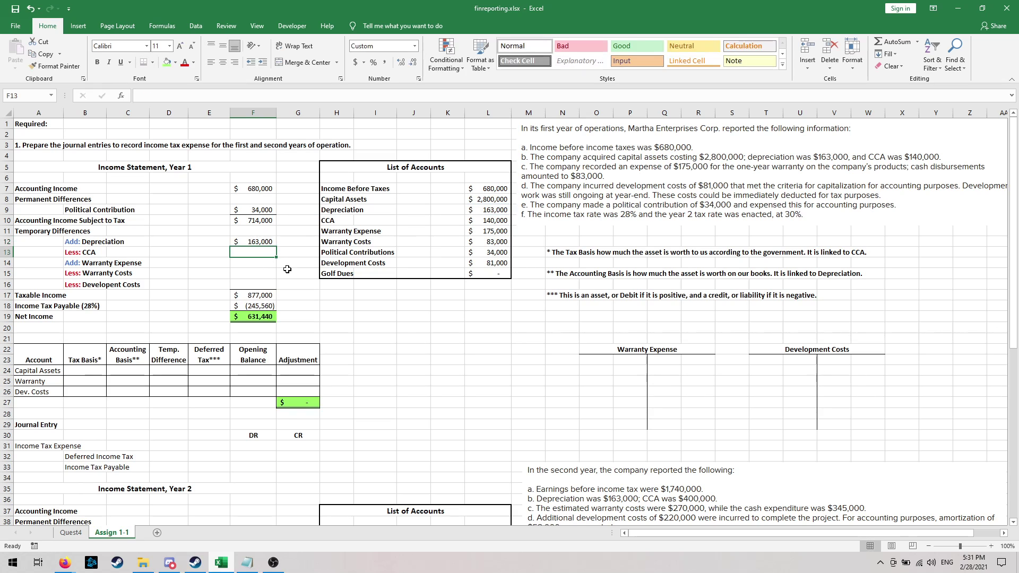
type("=")
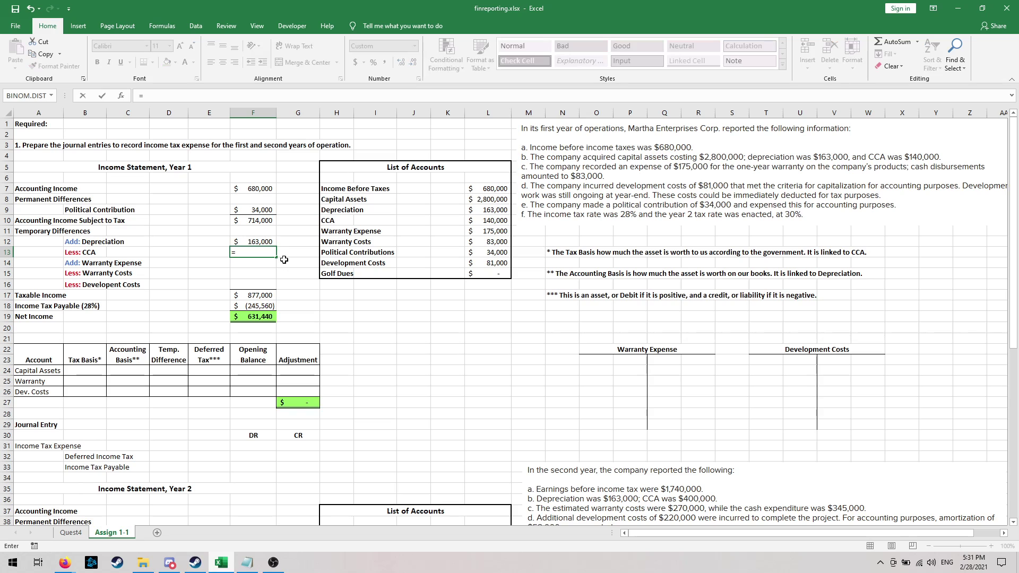
type("-")
left_click(494, 220)
key("Return")
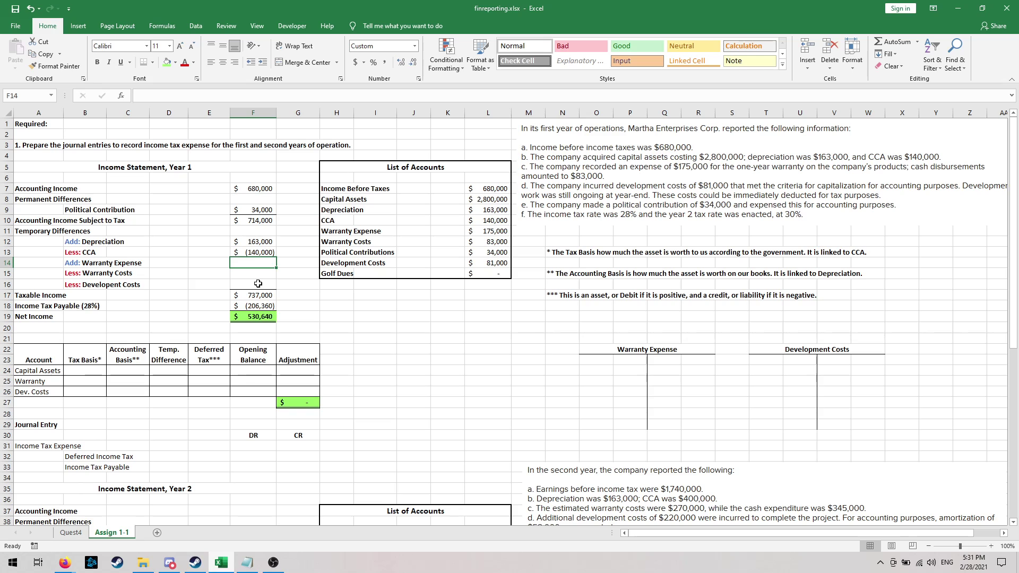
- Link the Year 1 Warranty Expense addition to L11 and the Warranty Costs deduction to the negative of L12
type("=")
left_click(488, 231)
key("Return")
type("=")
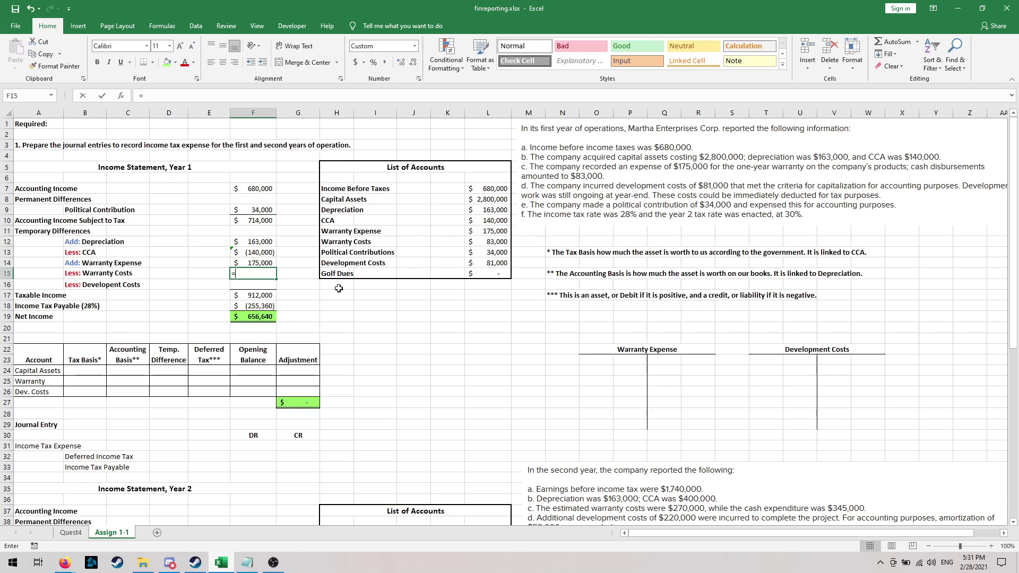
type("-")
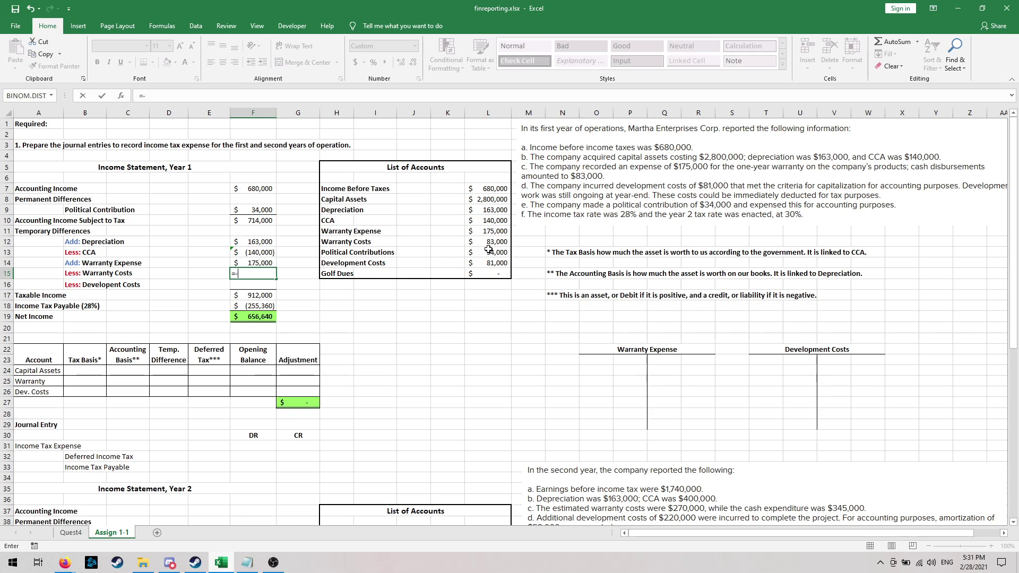
left_click(490, 242)
key("Return")
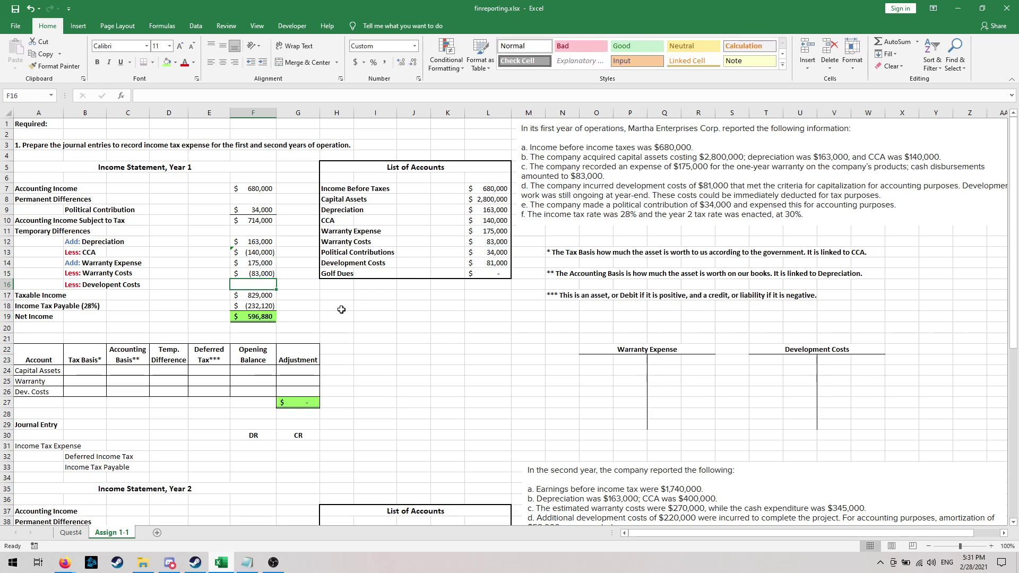
- Link the Year 1 development costs deduction in F16 to the negative of the listed Development Costs with =-L14
type("=-")
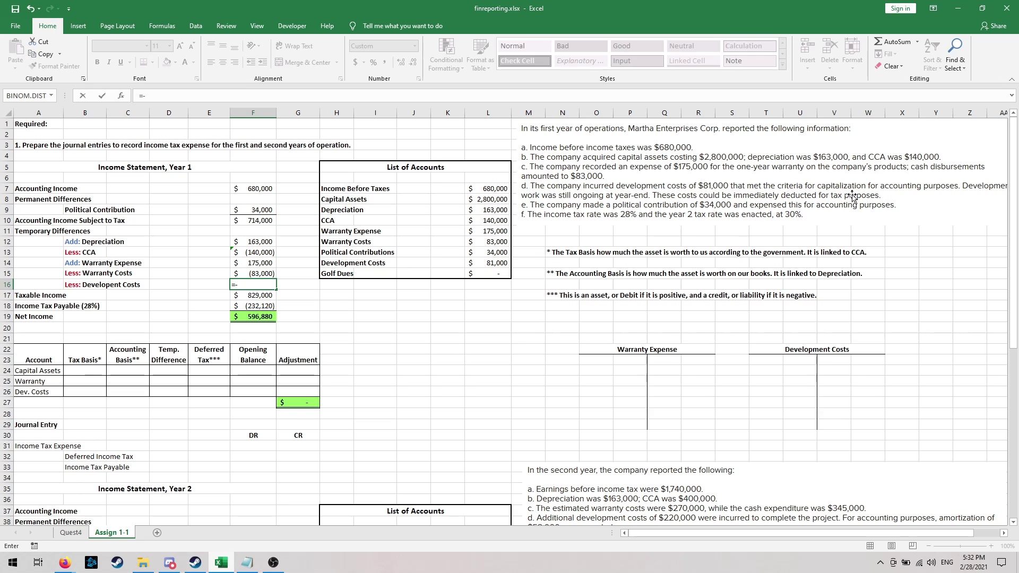
left_click(503, 263)
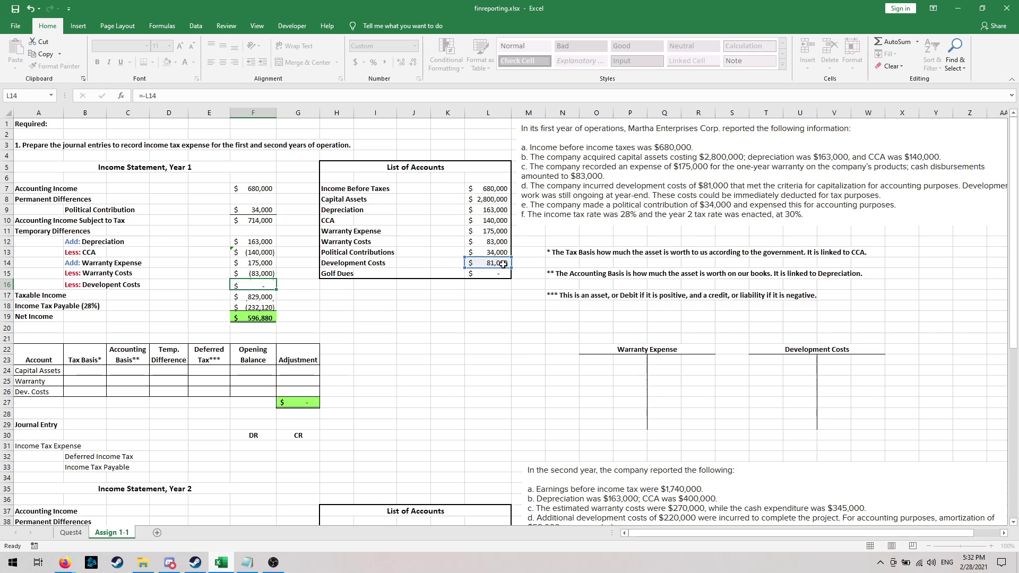
key("Return")
left_click(364, 326)
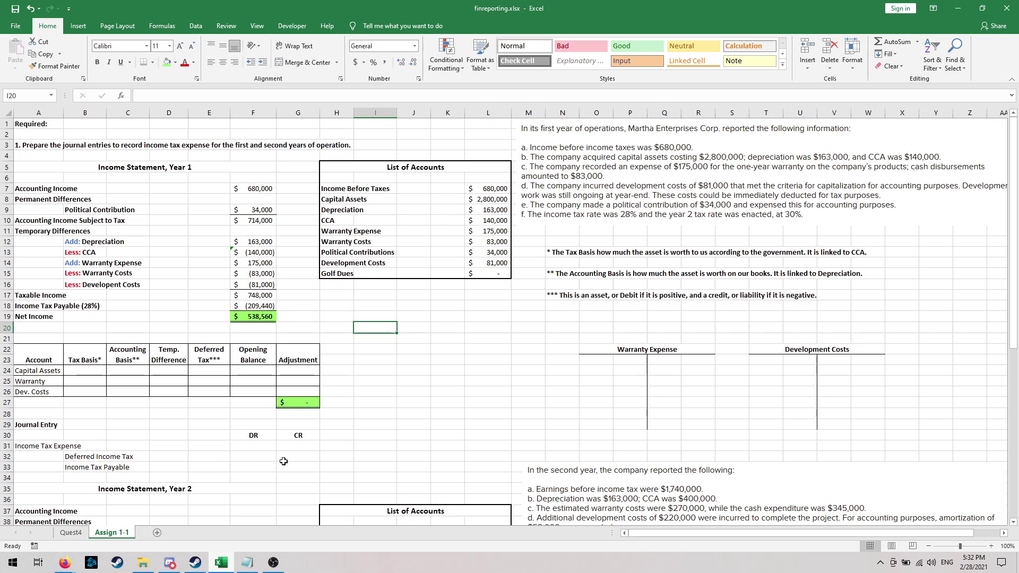
- In the Year 1 journal entry, credit Income Tax Payable with the negative of the income statement's Income Tax Payable in F18
left_click(303, 466)
type("=")
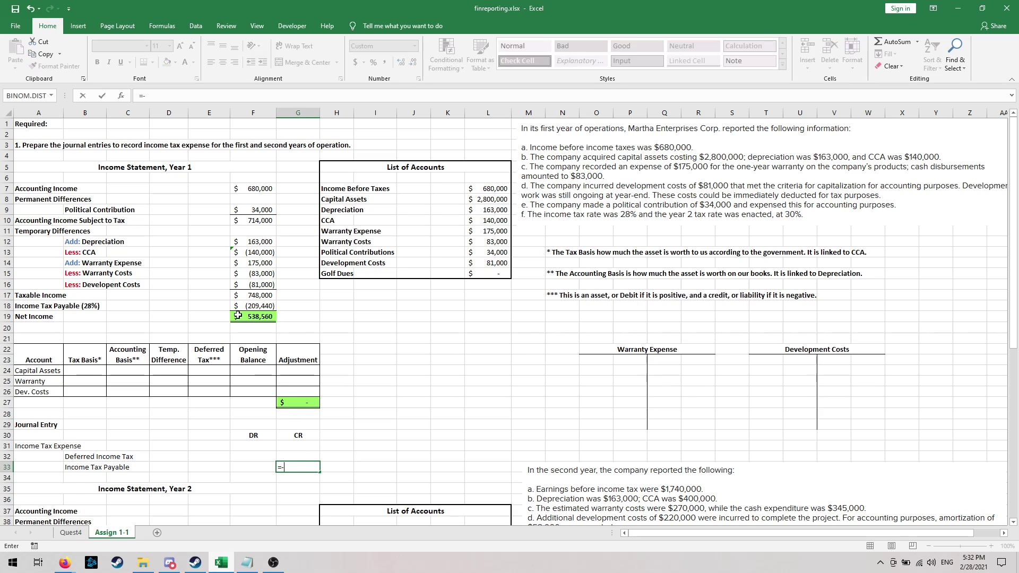
type("-")
left_click(252, 308)
key("Return")
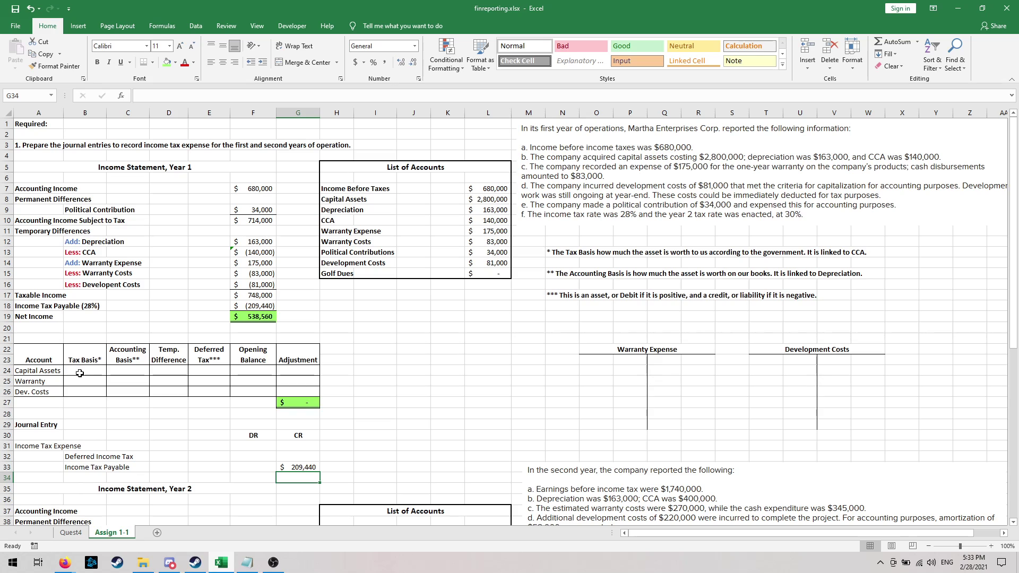
- In the Year 1 deferred tax schedule, calculate the Capital Assets Tax Basis in B24 as listed cost minus CCA with =L8-L10
left_click(80, 372)
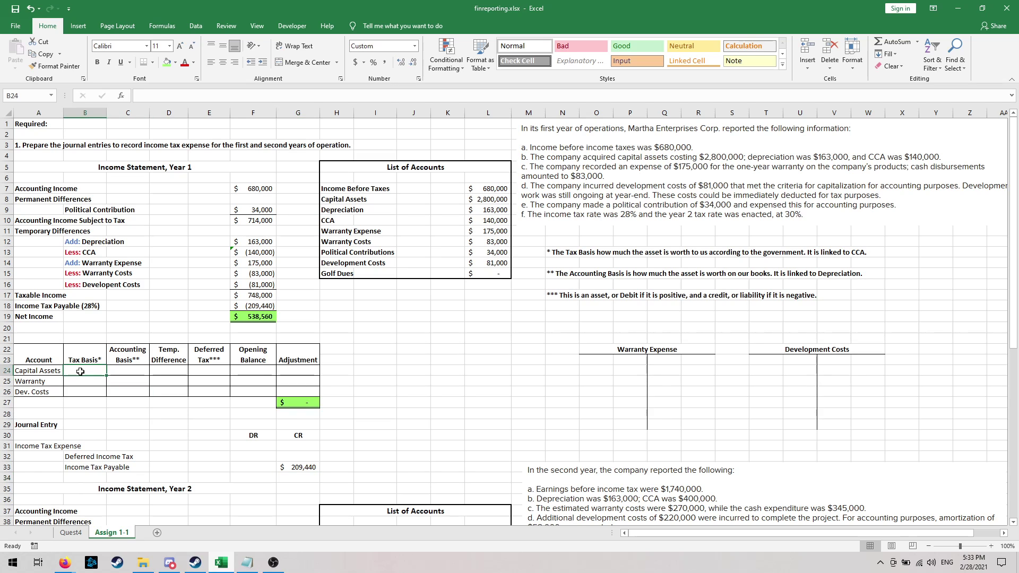
type("=")
left_click(472, 201)
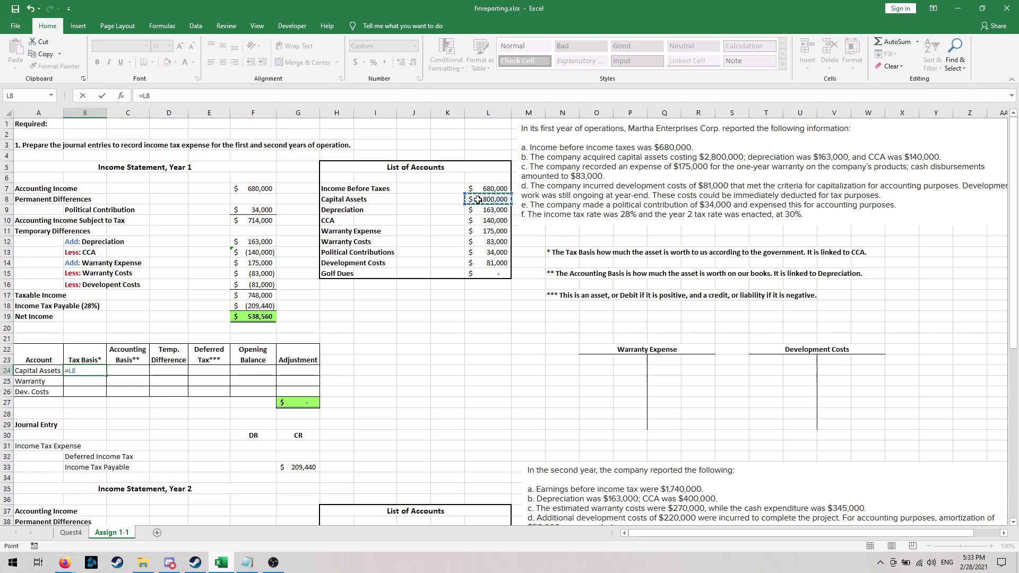
type("-")
left_click(485, 220)
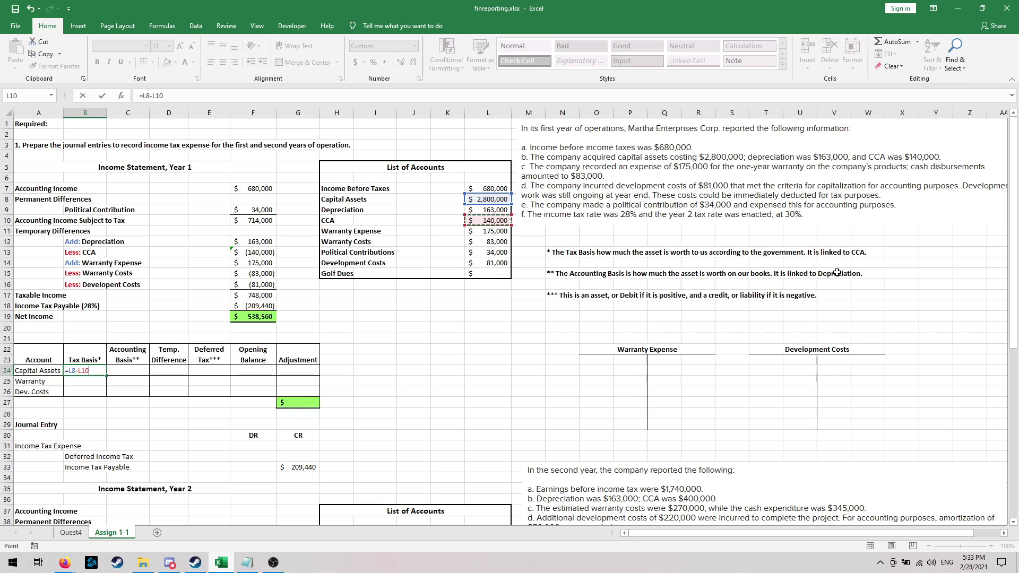
key("Return")
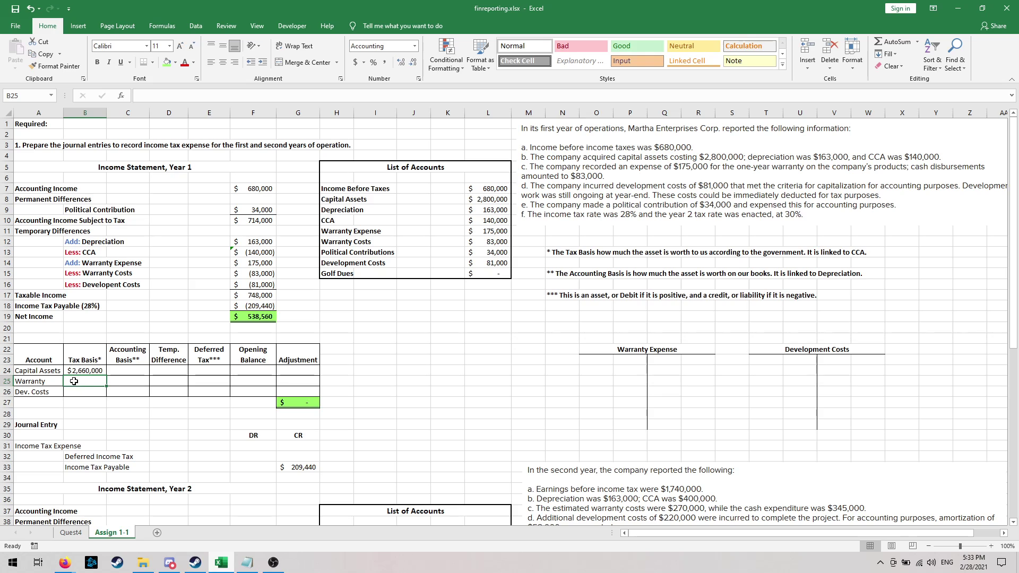
- Calculate the Capital Assets Accounting Basis in C24 as the listed cost minus depreciation with =L8-L9
left_click(134, 370)
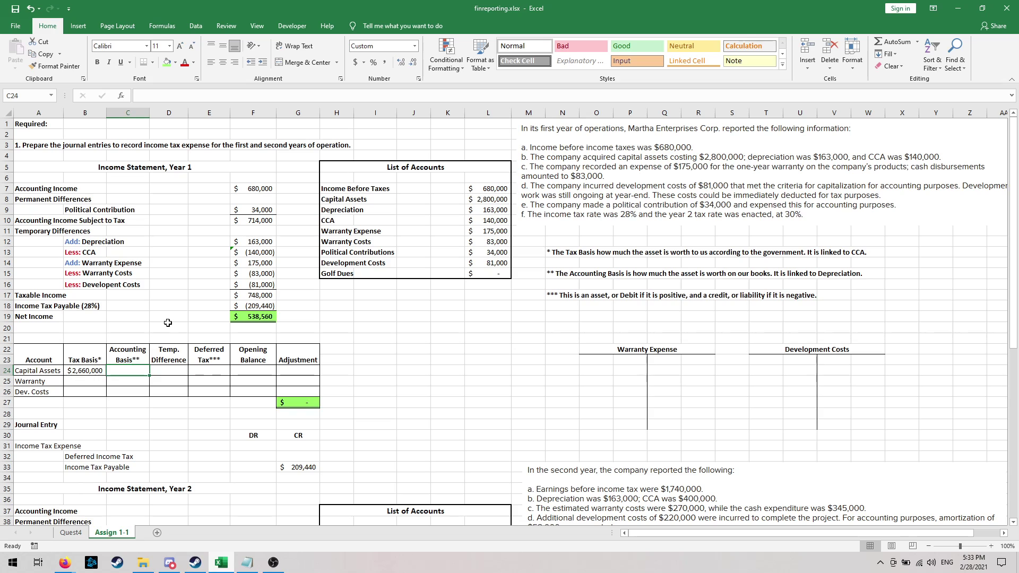
type("=")
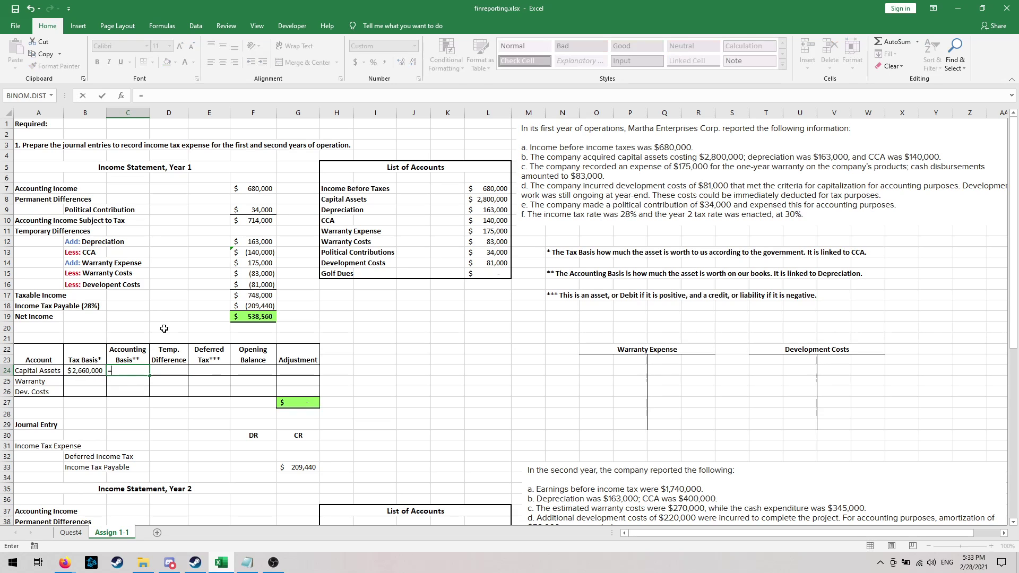
left_click(491, 199)
type("-")
left_click(491, 211)
key("Return")
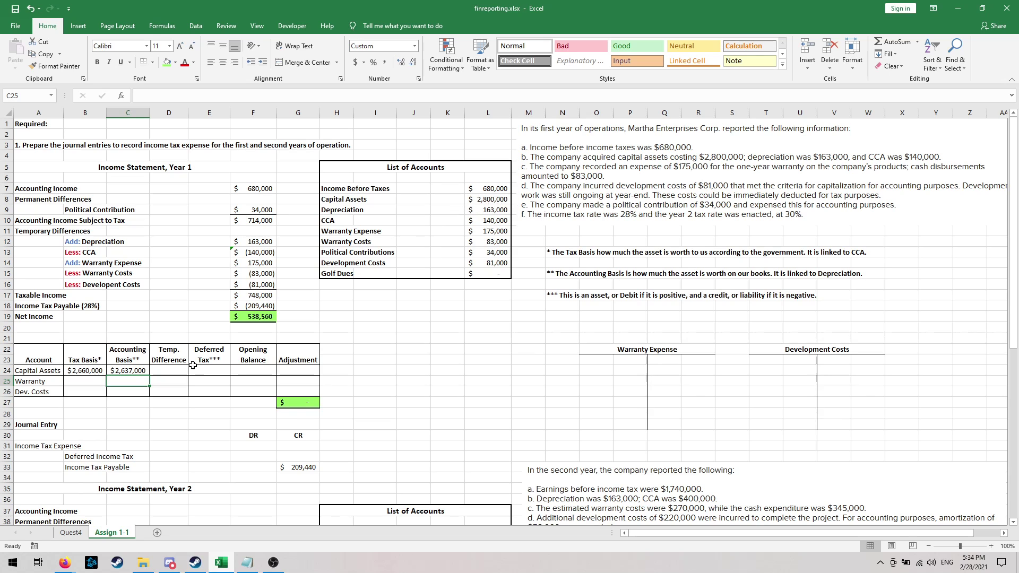
- Calculate the Capital Assets Temp. Difference in D24 as Tax Basis minus Accounting Basis with =B24-C24
left_click(161, 371)
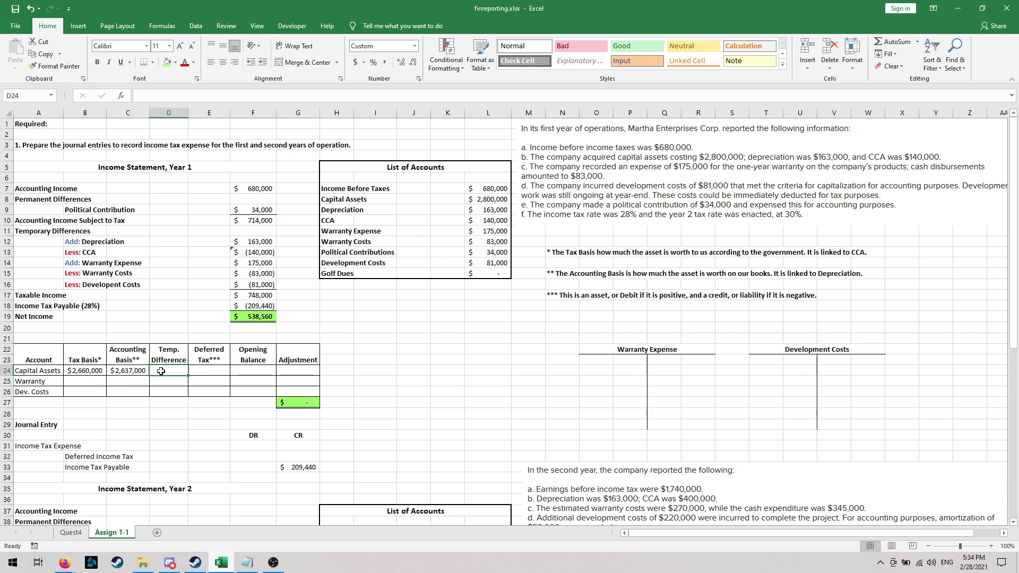
type("=")
left_click(94, 371)
type("-")
left_click(127, 371)
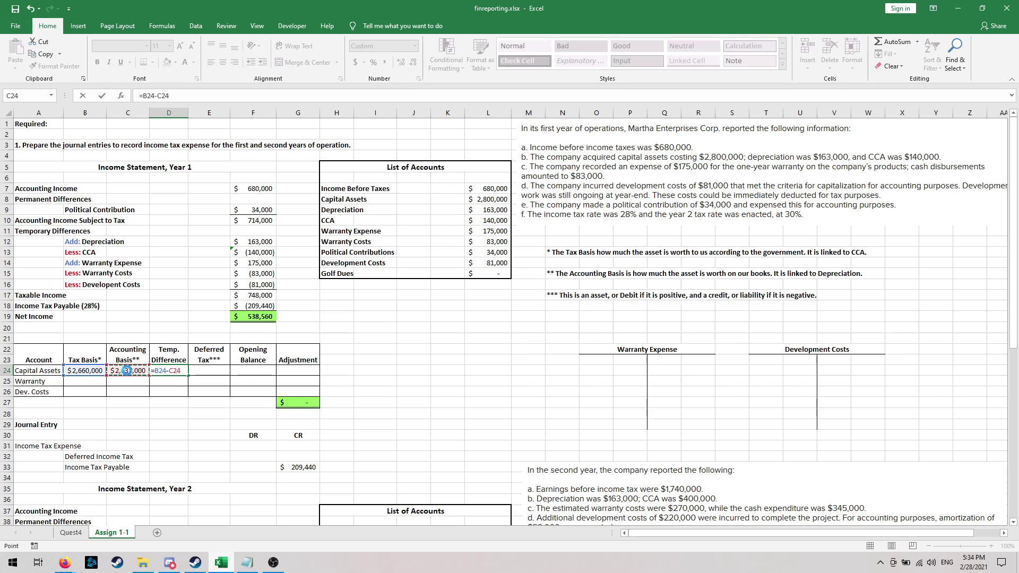
key("Return")
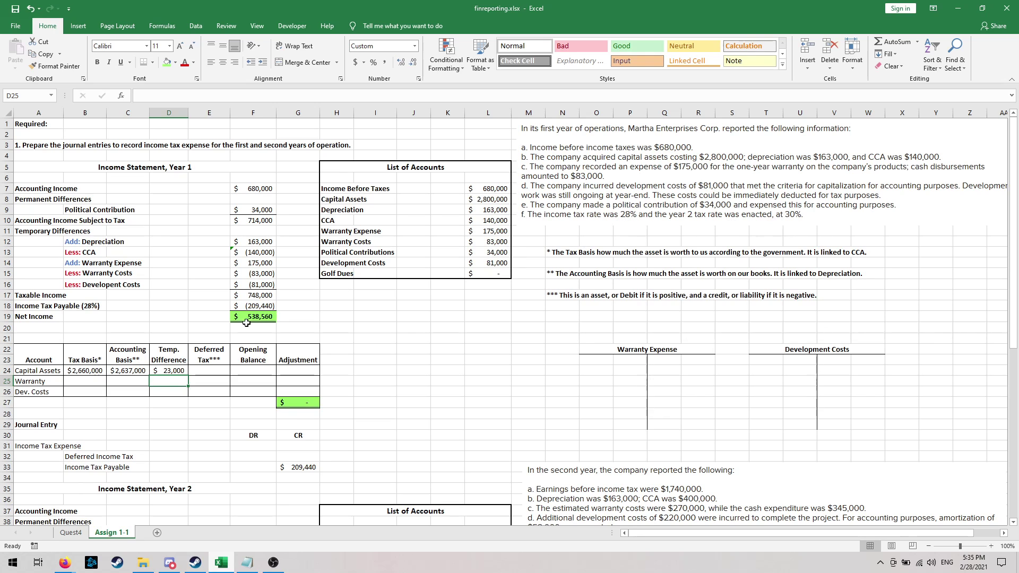
- Calculate the Capital Assets Deferred Tax in E24 by multiplying the temporary difference in D24 by the enacted 30% rate
left_click(218, 369)
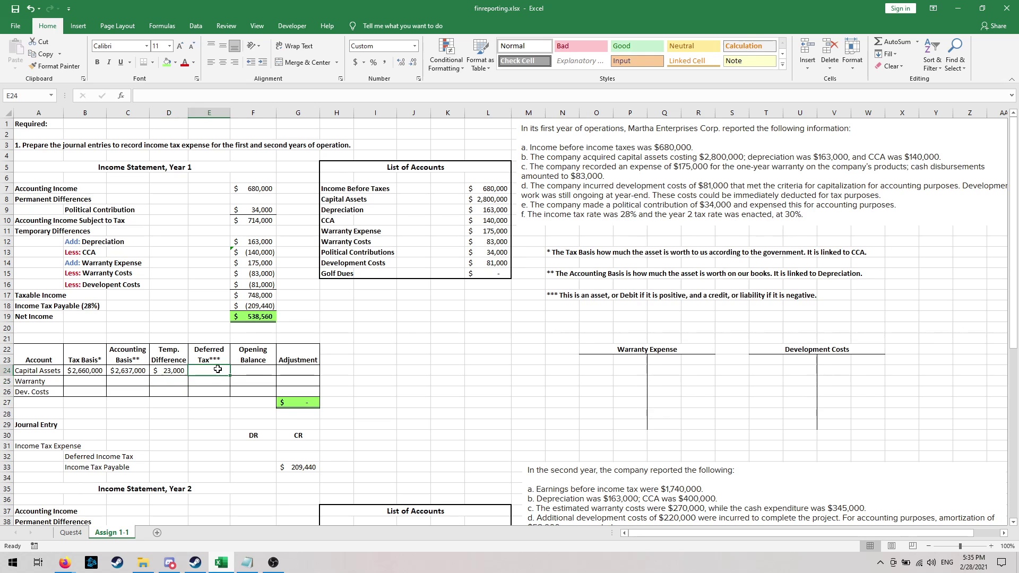
type("=")
left_click(180, 371)
type("*")
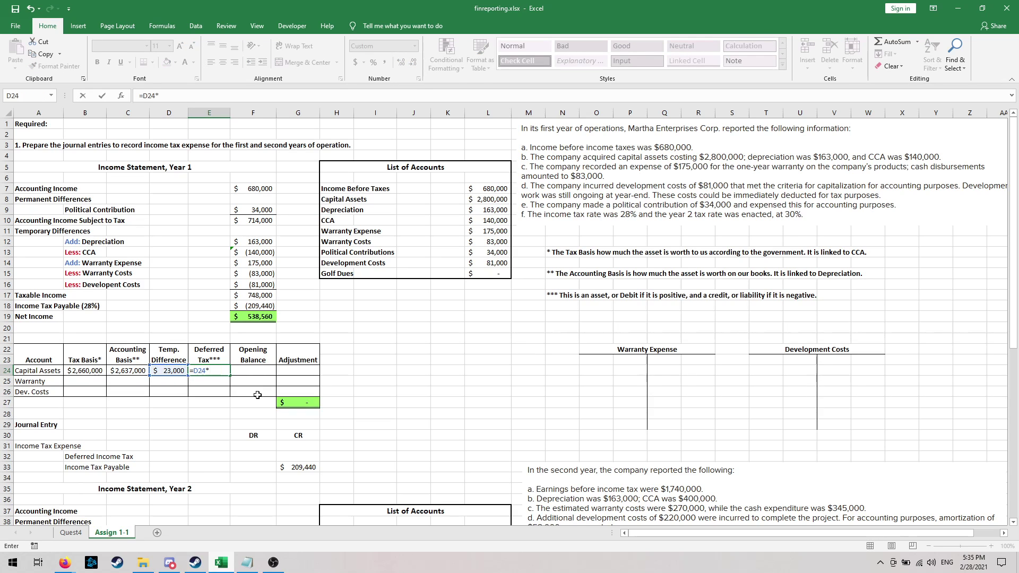
key("Return")
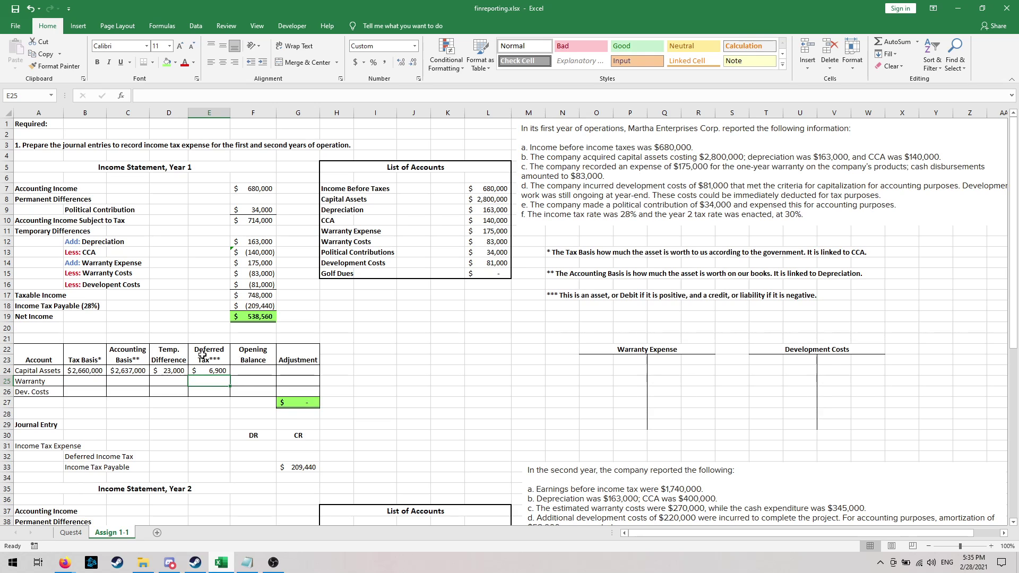
- Set the Capital Assets Opening Balance to 0 and fill it down through the Warranty and Dev. Costs rows
left_click(259, 370)
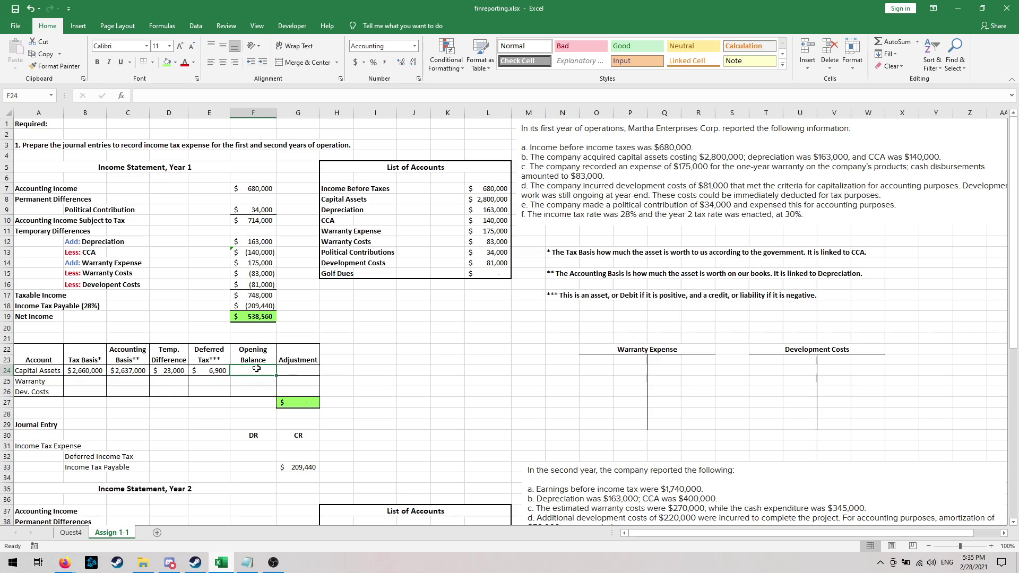
type("0")
key("Return")
left_click(252, 370)
left_click_drag(275, 375, 257, 404)
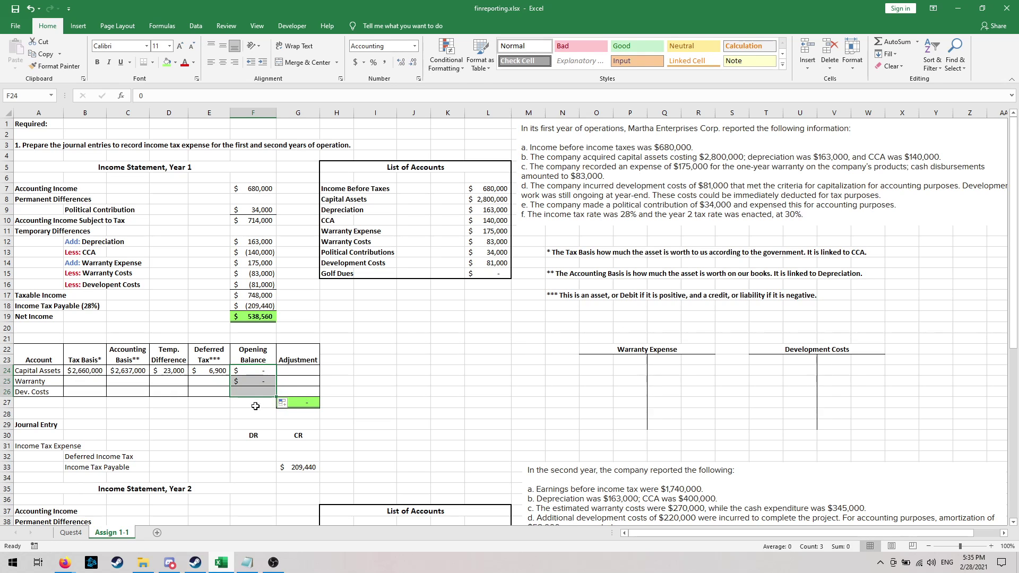
left_click(261, 371)
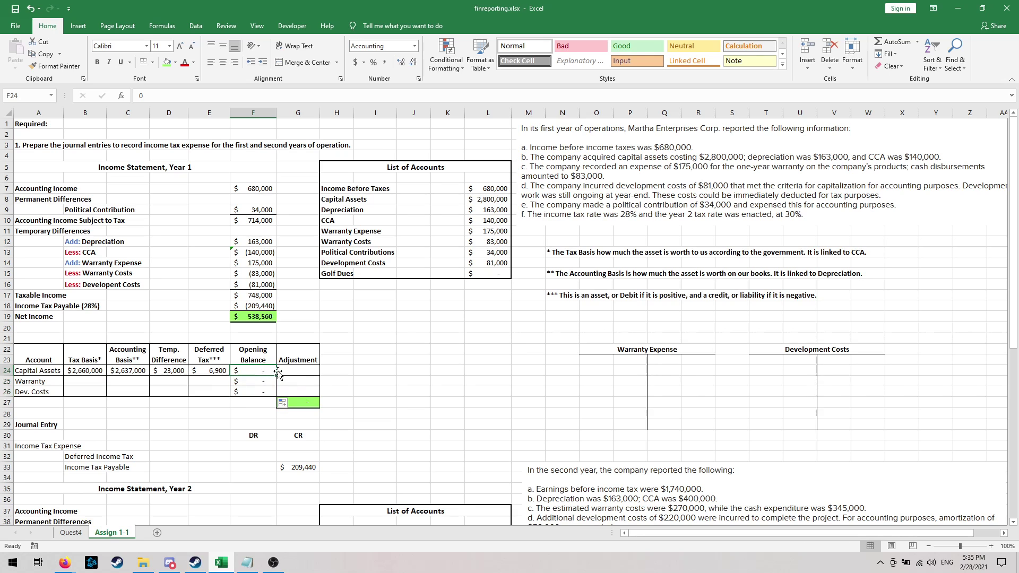
- Calculate the Capital Assets Adjustment in G24 as Deferred Tax minus Opening Balance with =E24-F24
left_click(297, 372)
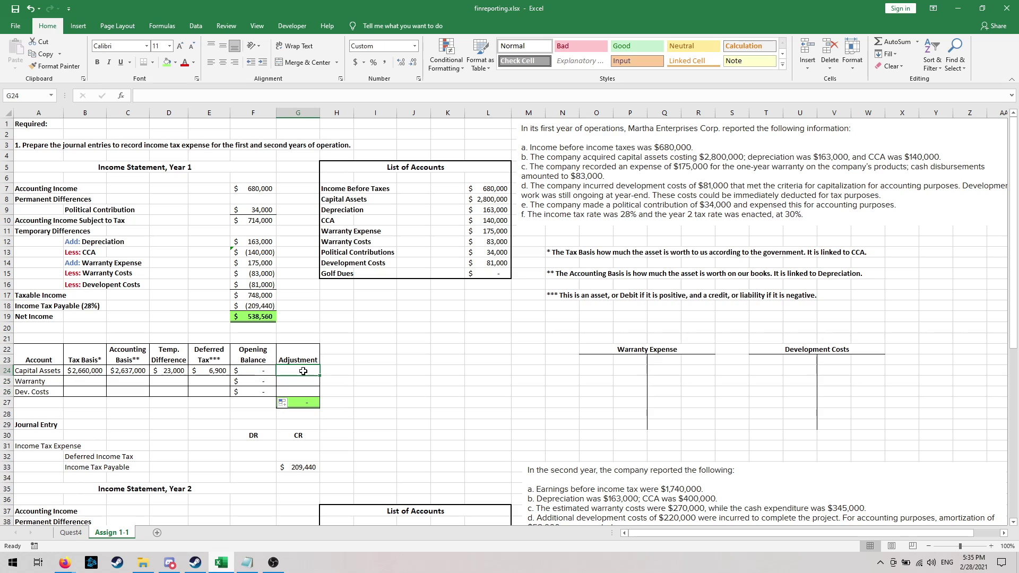
type("=")
left_click(213, 371)
type("-")
left_click(242, 371)
key("Return")
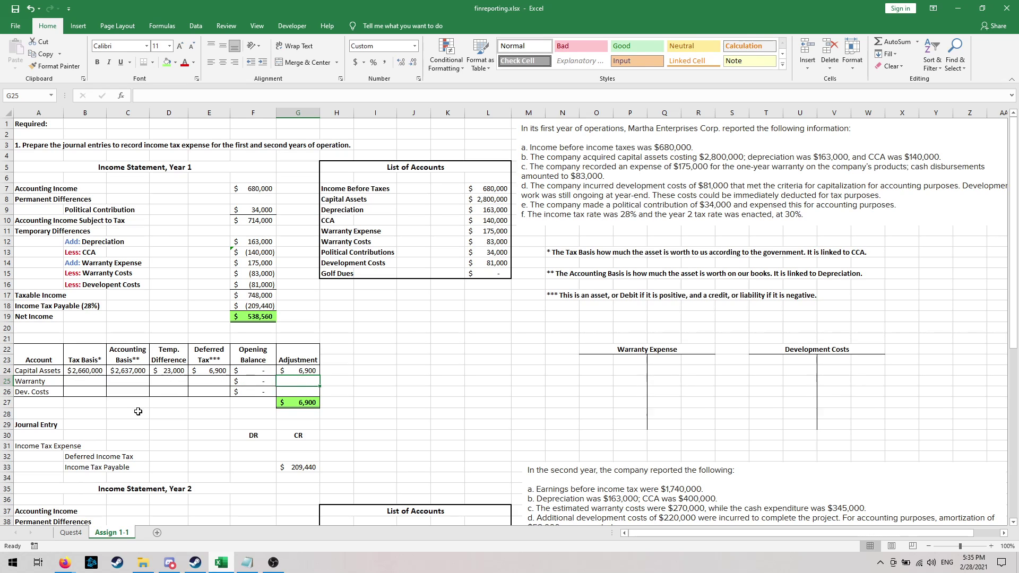
- Set the Tax Basis of both Warranty and Dev. Costs to 0 in B25 and B26
left_click(83, 383)
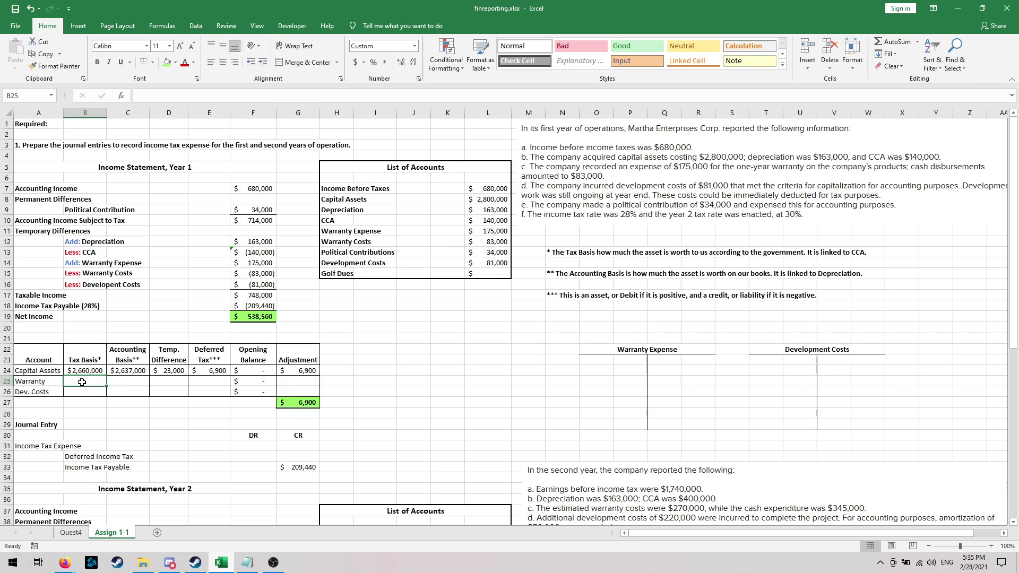
type("0")
key("Return")
type("0")
key("Return")
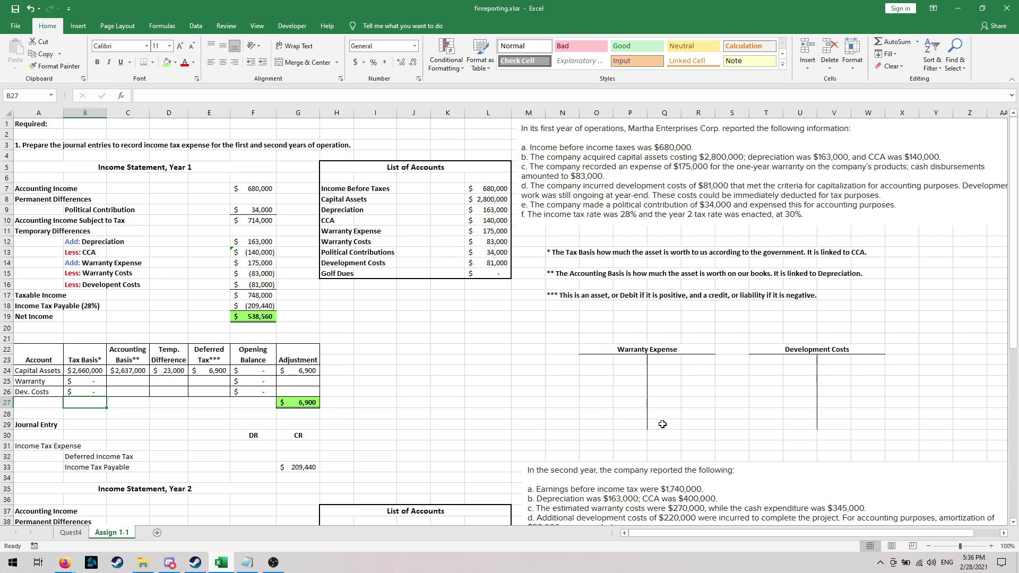
- Date the first credit line of the Warranty Expense T-account 1-Jan in R23
left_click(698, 360)
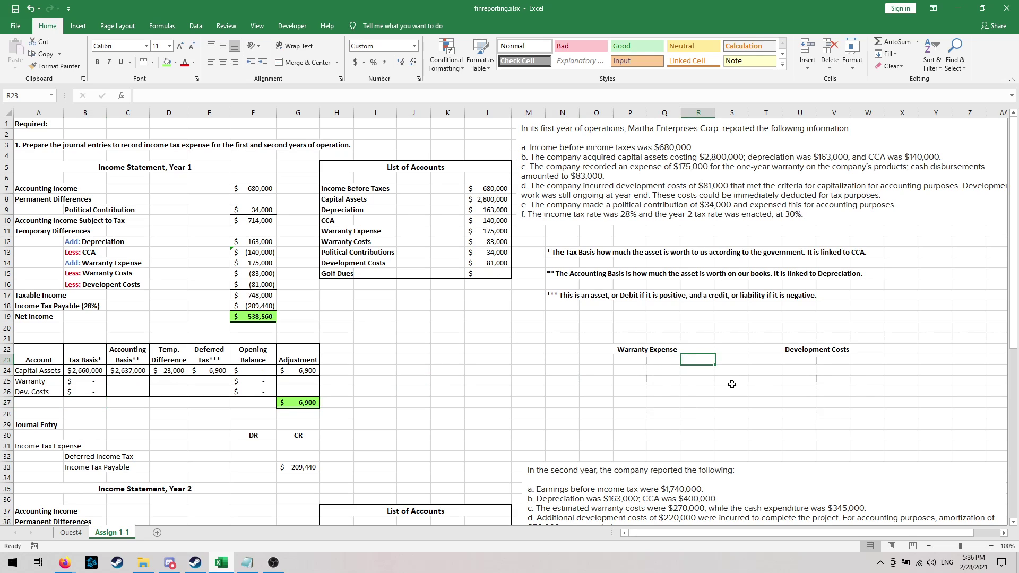
type("Jan")
key("Return")
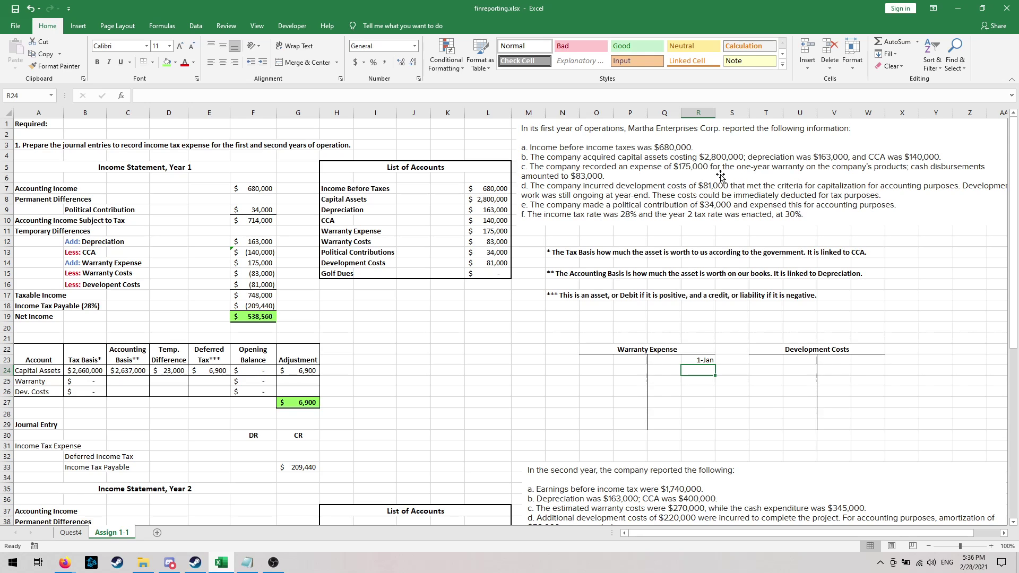
type("1")
left_click(686, 178)
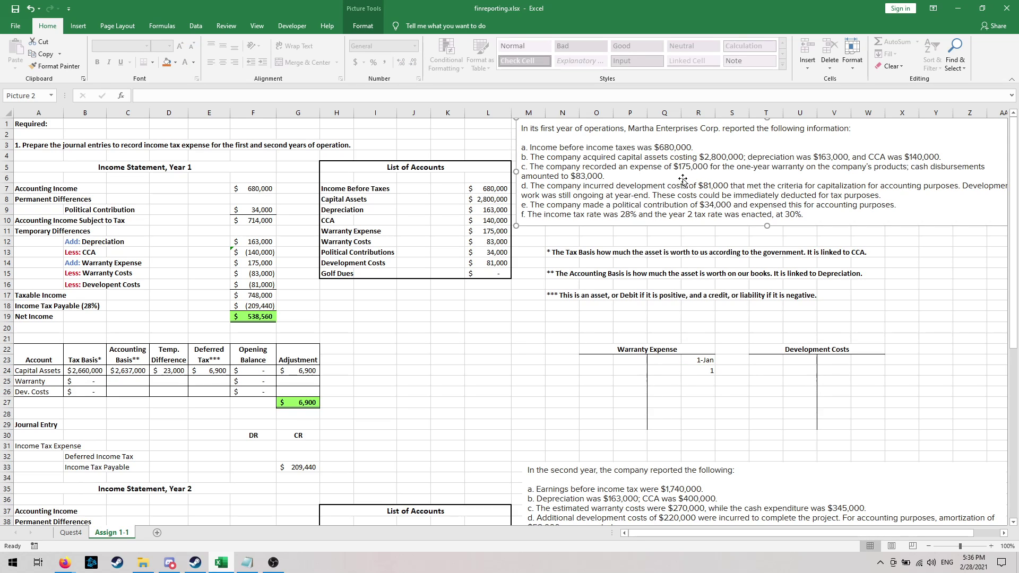
left_click(702, 370)
type("1")
key("Escape")
- Enter the 175000 warranty expense in Q23 as the January 1 credit of the Warranty Expense T-account
left_click(658, 366)
left_click(660, 361)
type("17500")
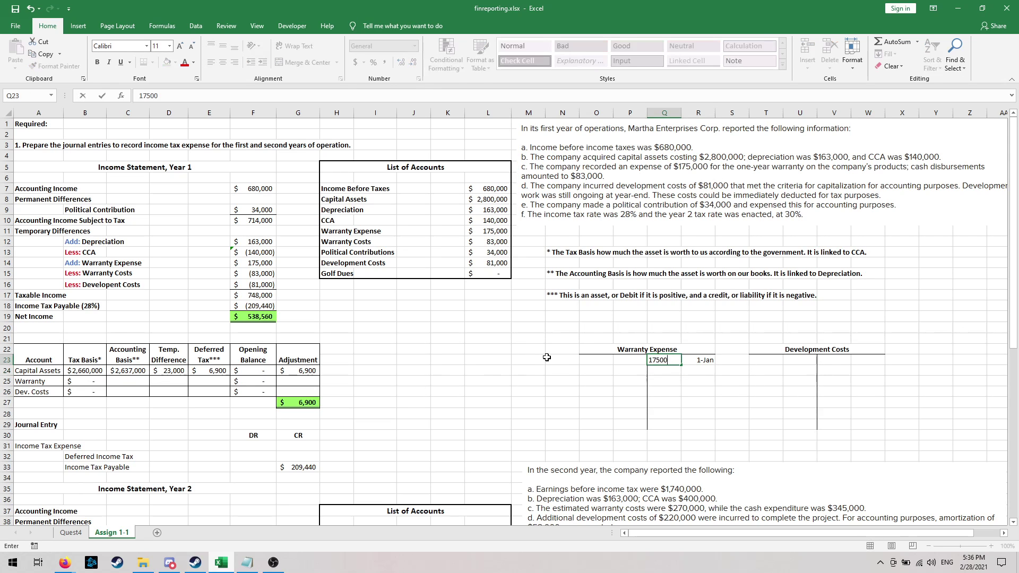
type("0")
key("Return")
left_click(532, 368)
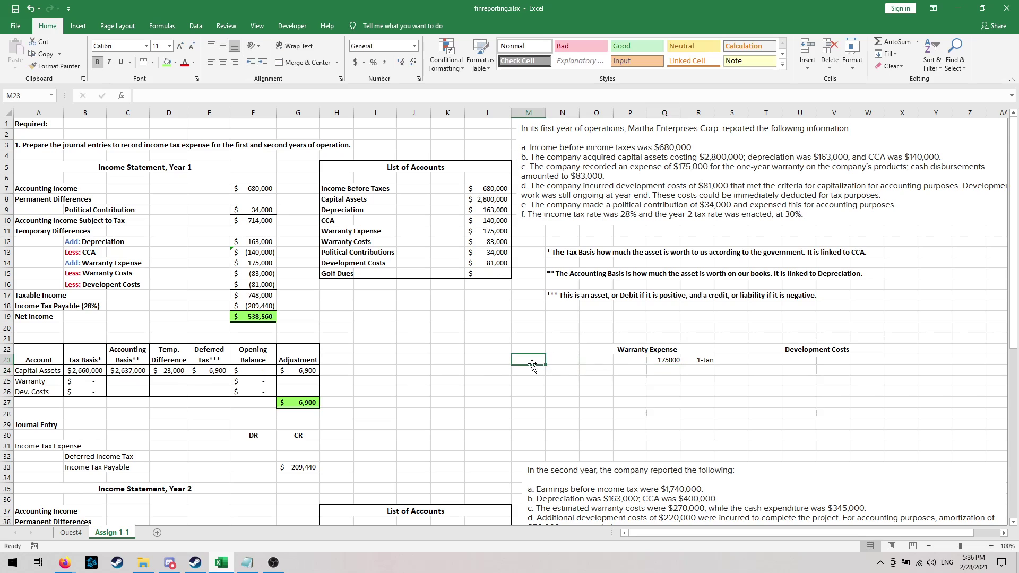
- Record a June 30 debit of 83000 in row 24 of the Warranty Expense T-account
left_click(592, 371)
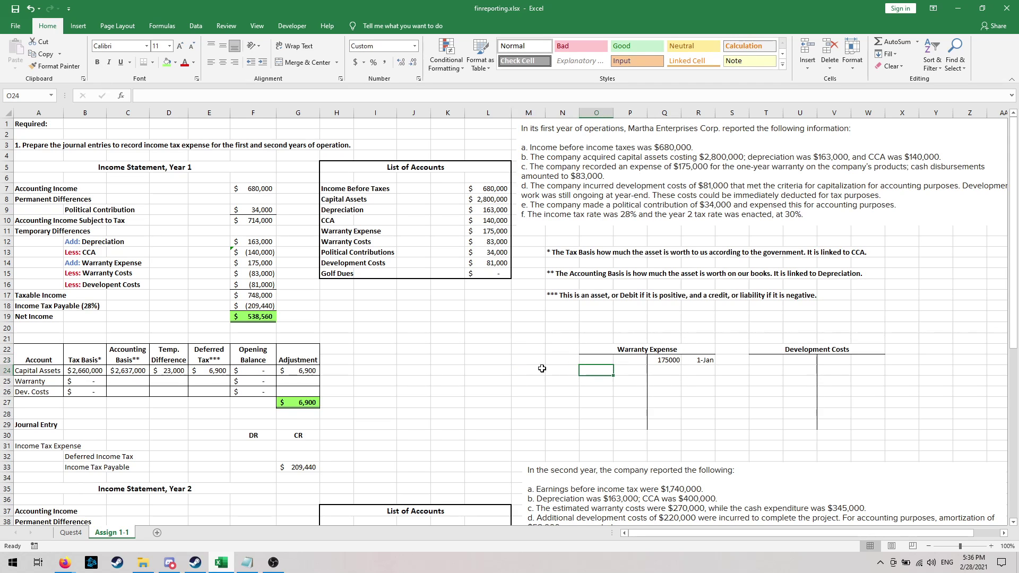
type("June 30")
key("Return")
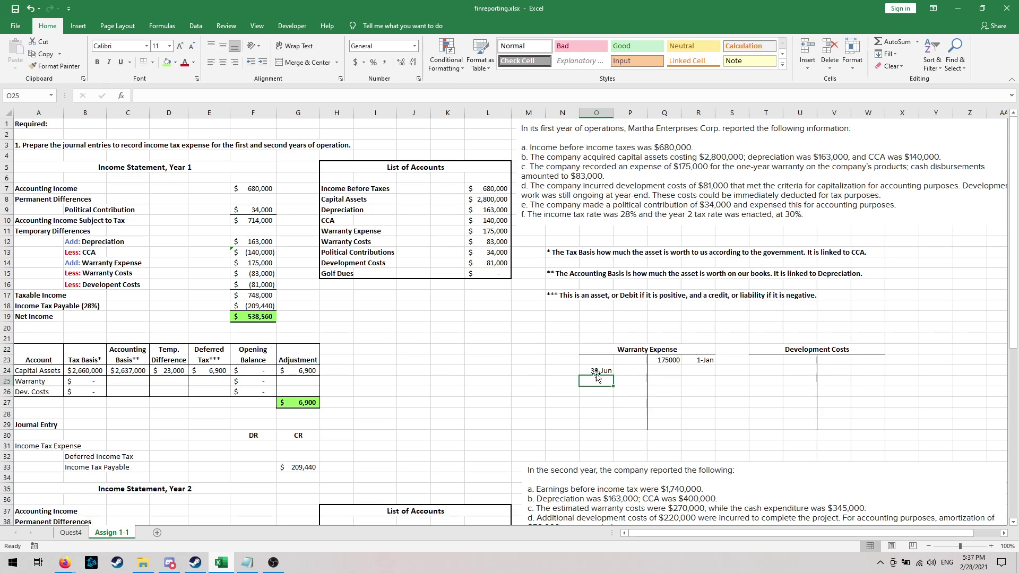
left_click(637, 367)
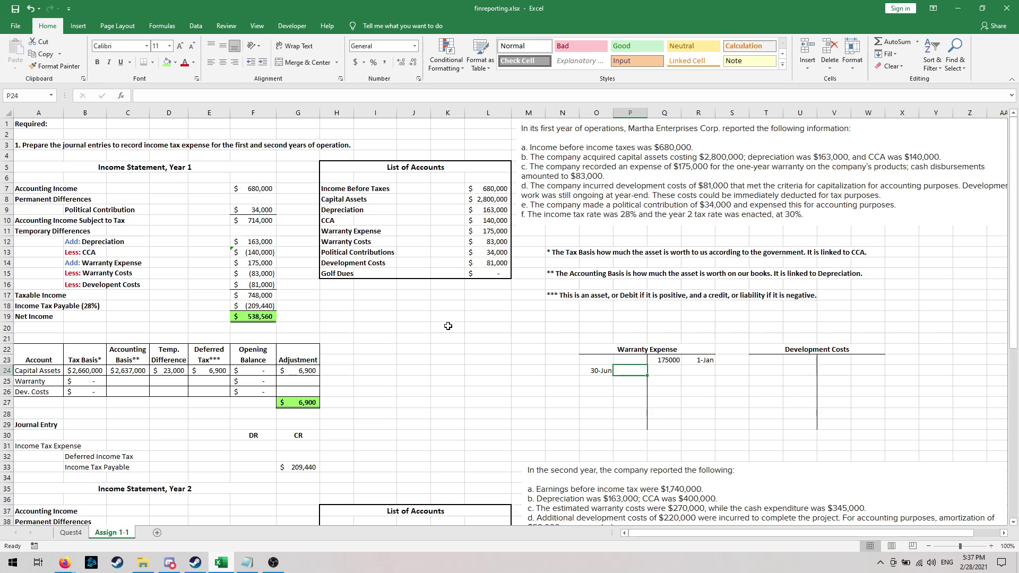
type("300")
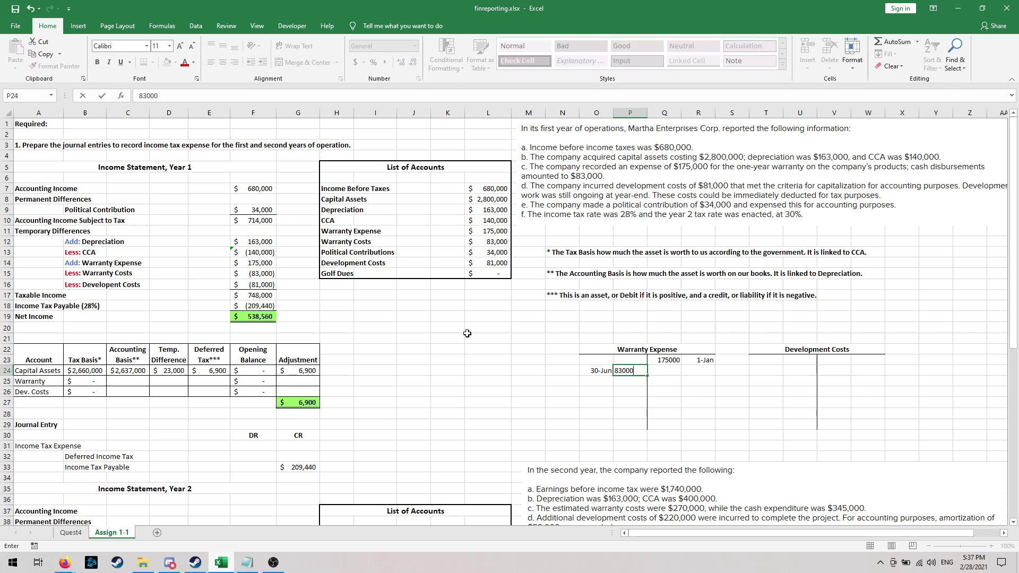
type("0")
key("Return")
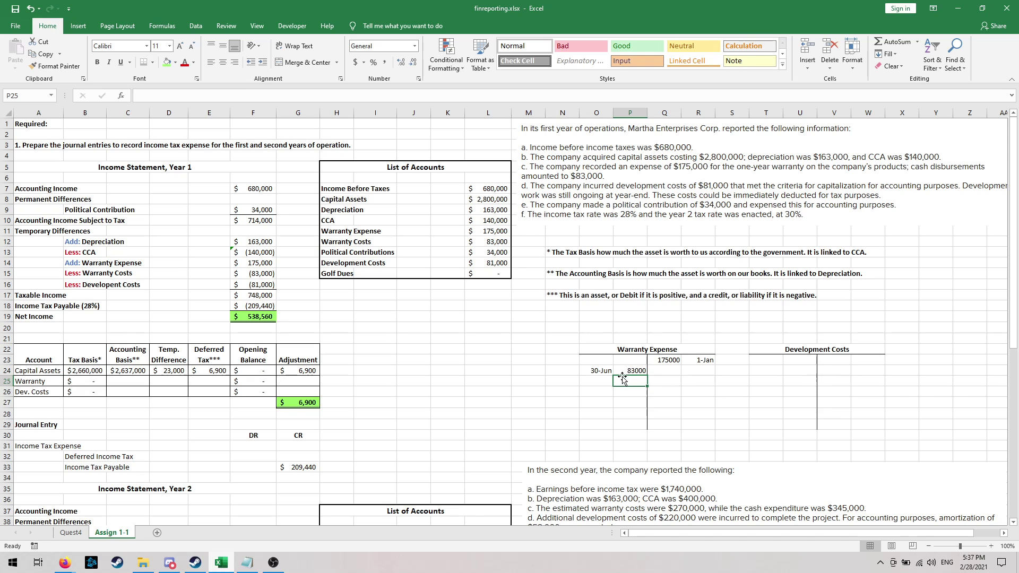
- Add a December 31 credit balance in row 25 of the Warranty Expense T-account, calculated with =Q23-P24
left_click(696, 384)
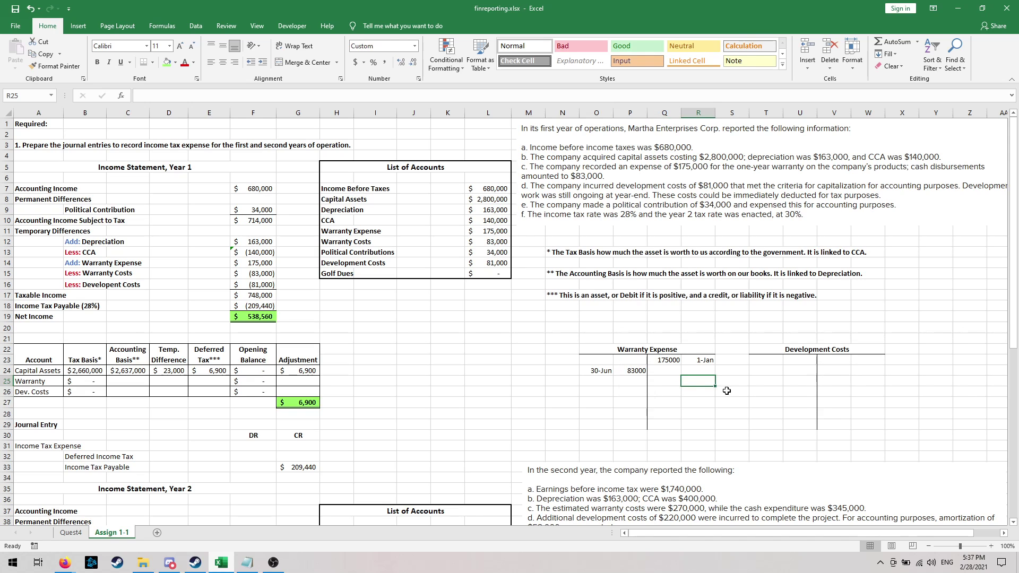
type("Dec 31")
key("Return")
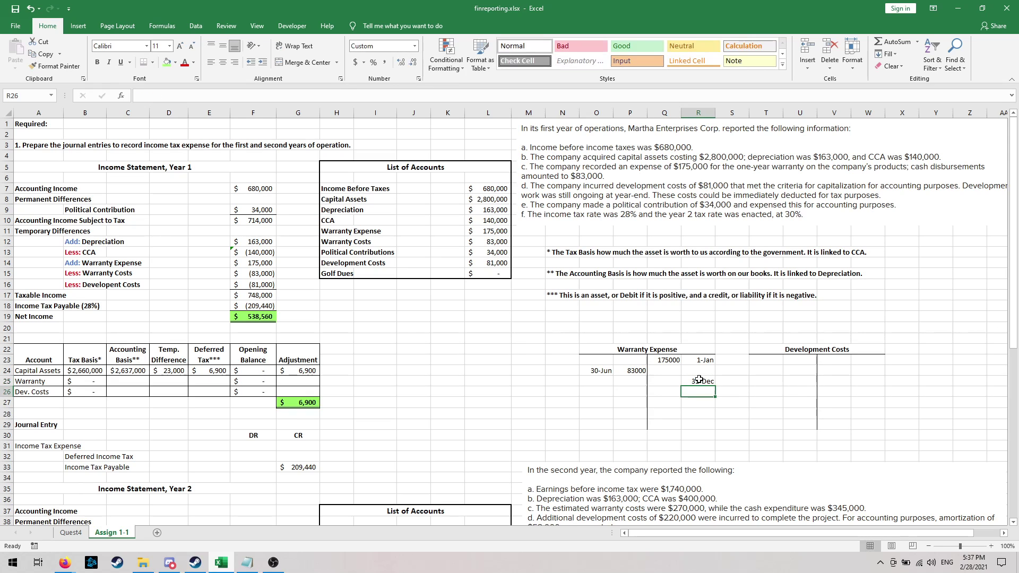
left_click(666, 382)
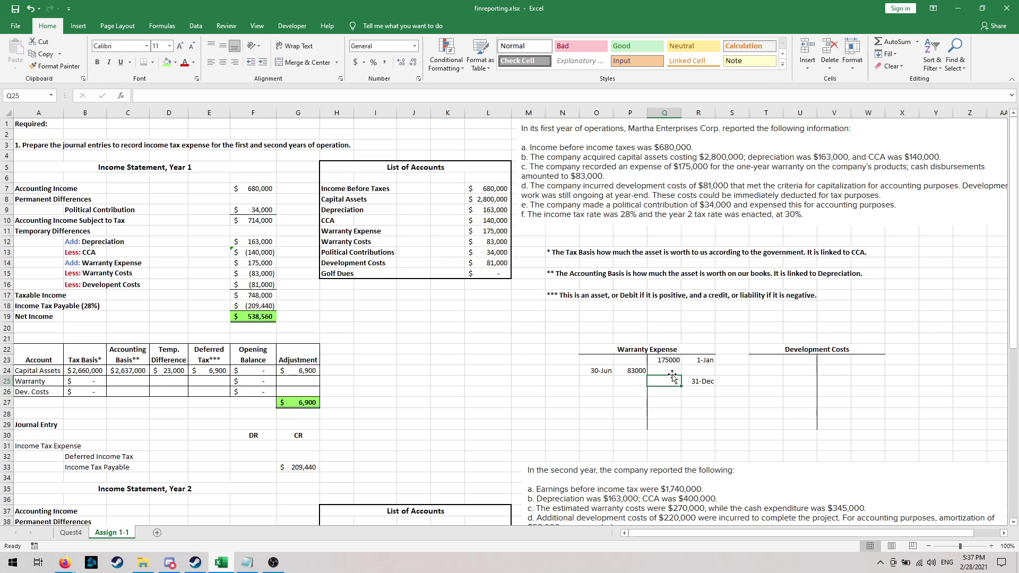
type("=")
left_click(668, 360)
type("-")
left_click(636, 370)
key("Return")
left_click(701, 423)
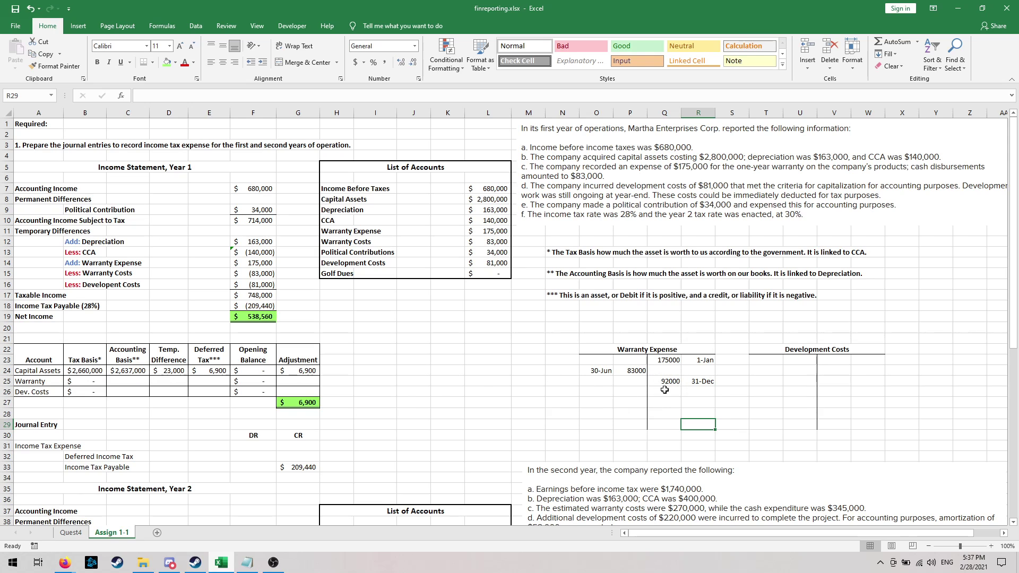
- Set the Warranty accounting basis in C25 to the negative of the December 31 T-account balance with =-Q25
left_click(130, 380)
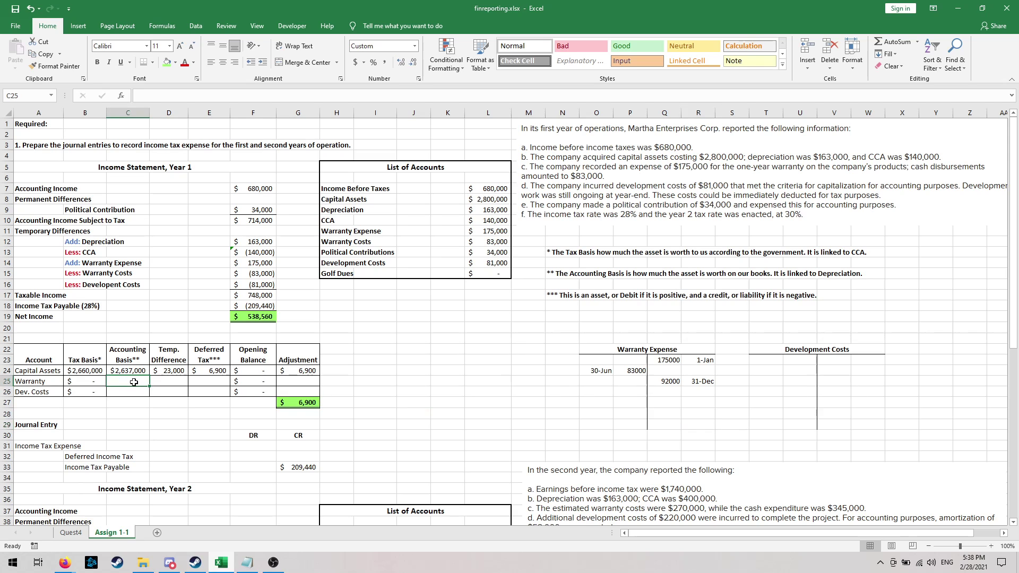
type("=-")
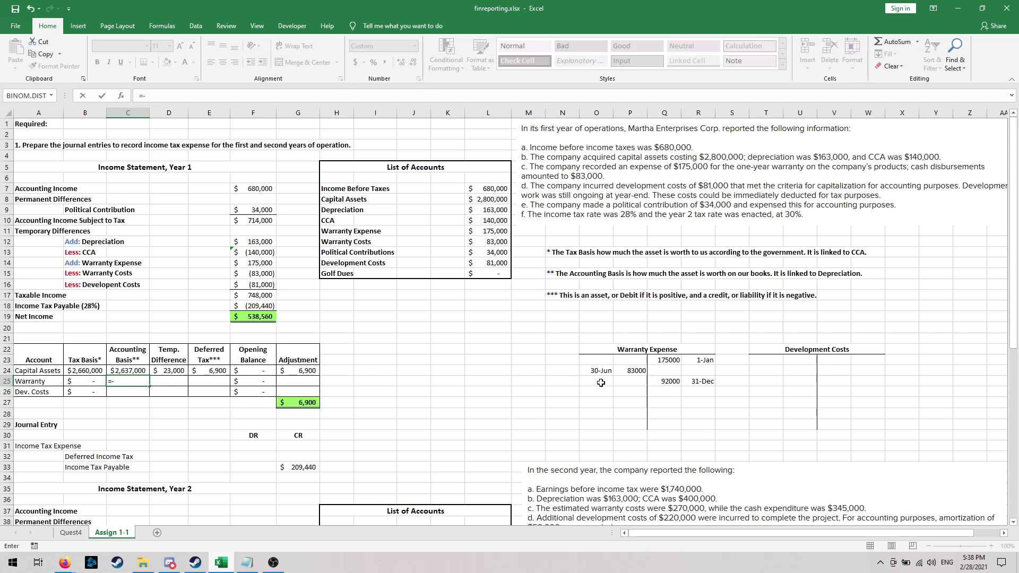
left_click(669, 381)
key("Return")
left_click(366, 403)
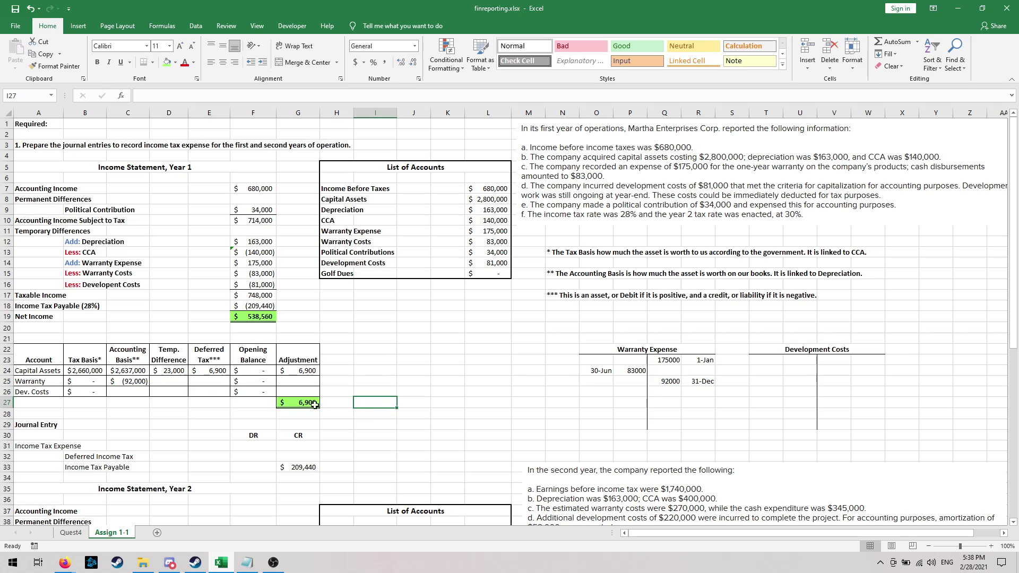
- Calculate the Warranty temporary difference in D25 as tax basis minus accounting basis, =B25-C25
left_click(170, 383)
type("=")
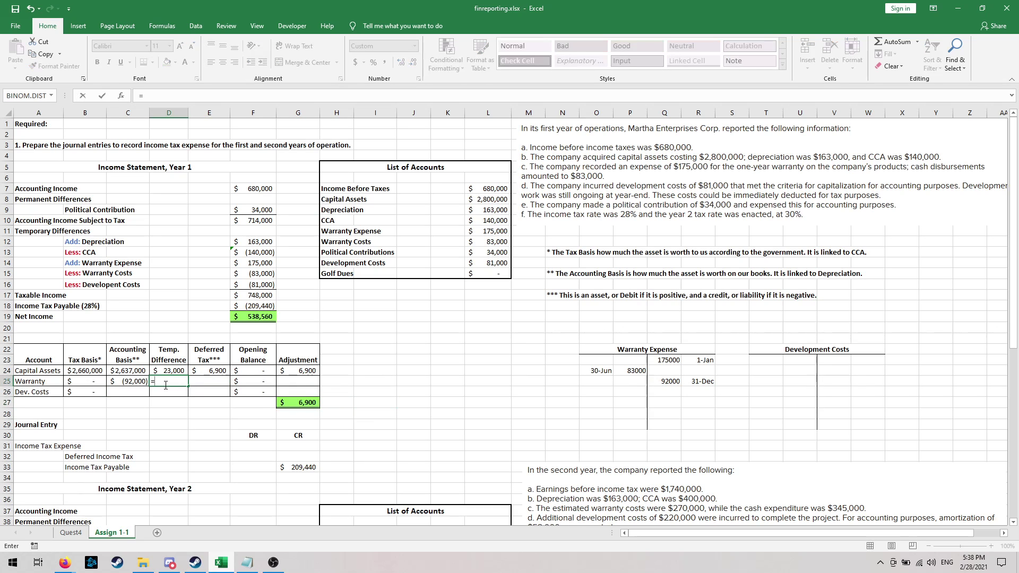
left_click(87, 381)
type("-")
left_click(132, 381)
key("Return")
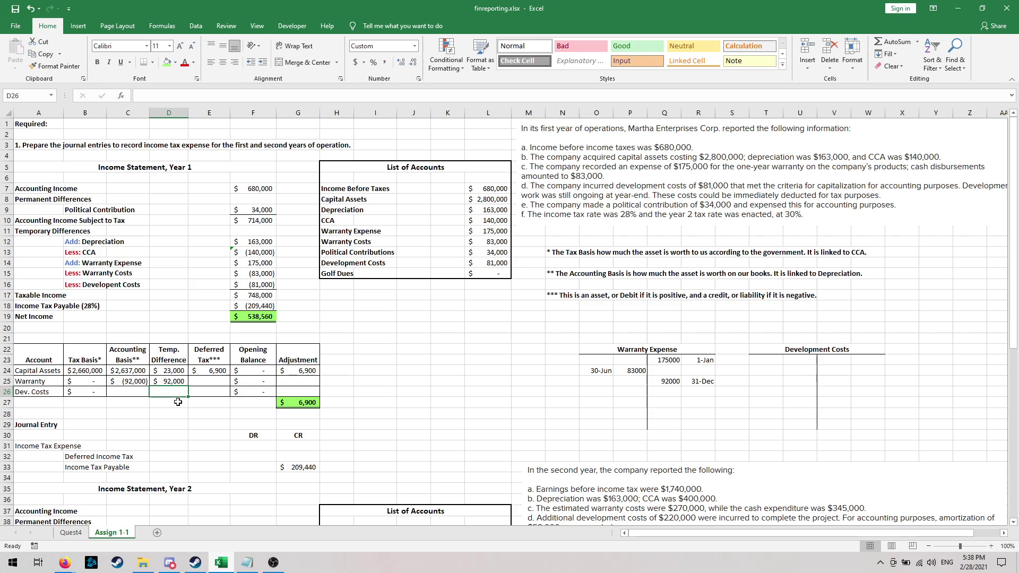
- Copy the Capital Assets deferred tax and adjustment formulas from E24 and G24 down to the Warranty row
left_click(202, 380)
left_click(212, 370)
left_click_drag(229, 376, 214, 384)
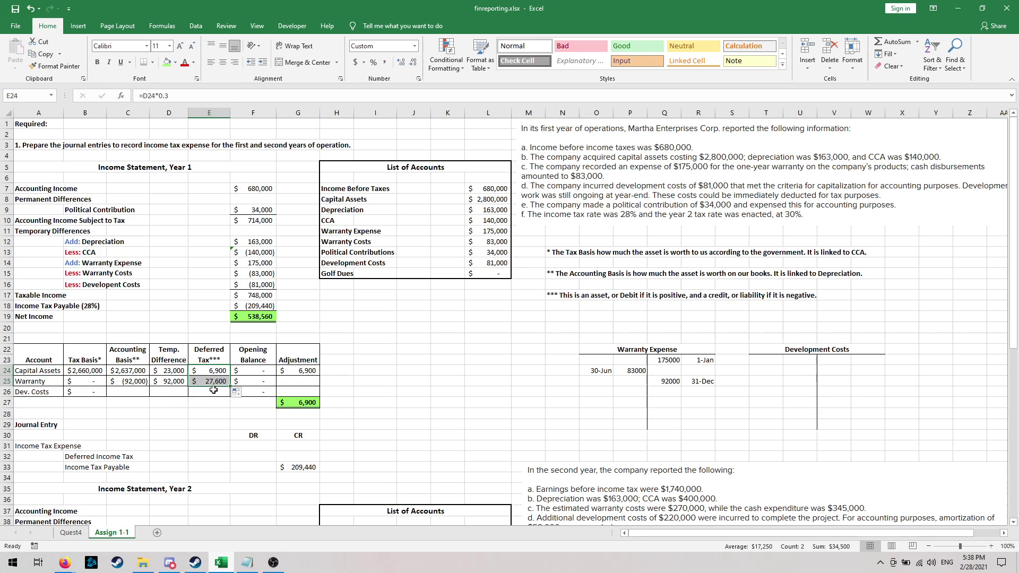
left_click(210, 403)
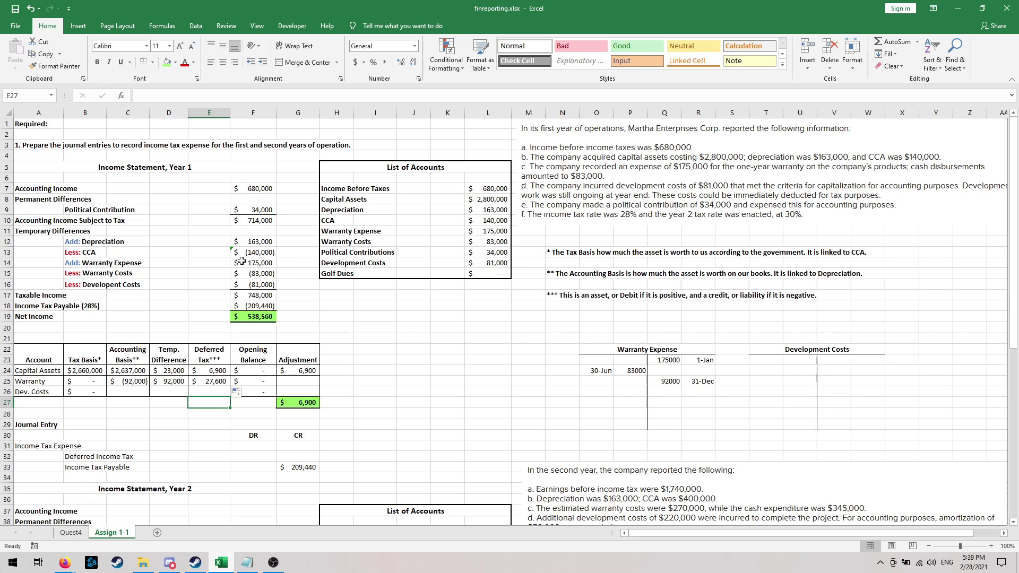
left_click(304, 372)
left_click_drag(320, 376, 320, 387)
left_click(342, 392)
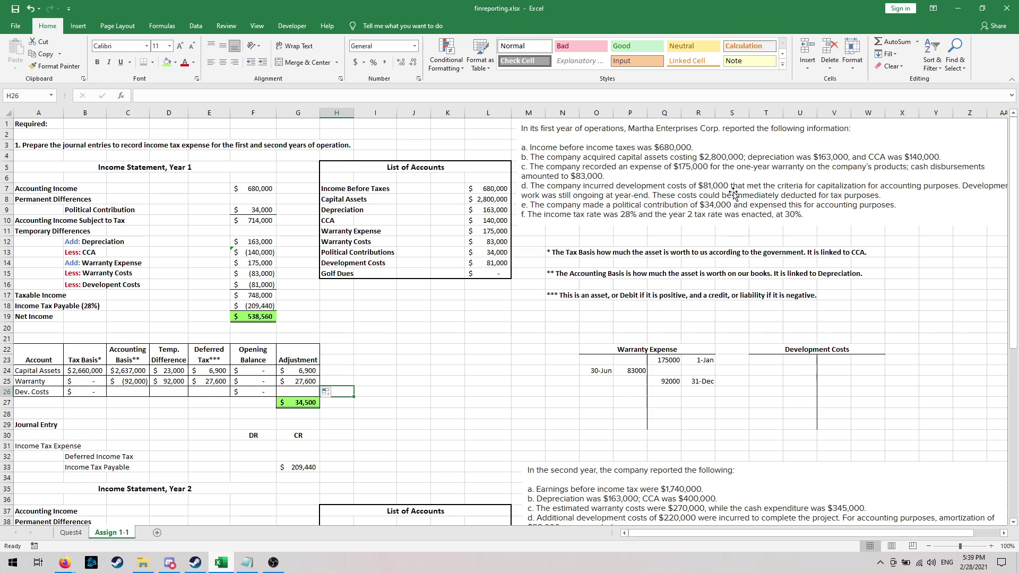
- Record a 1-Jan debit of 81000 in row 23 of the Development Costs T-account
left_click(763, 362)
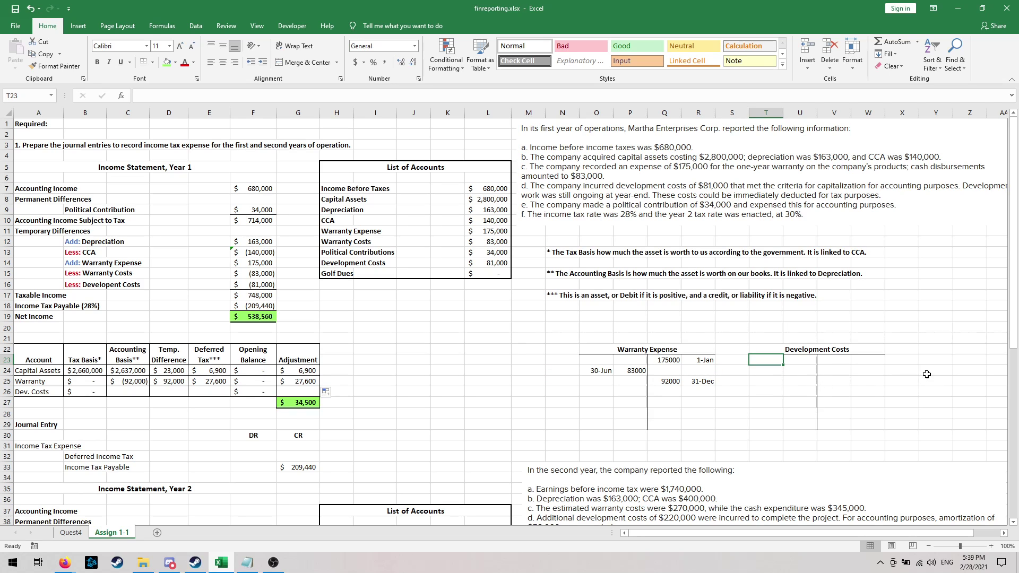
type("1-Jan")
key("Return")
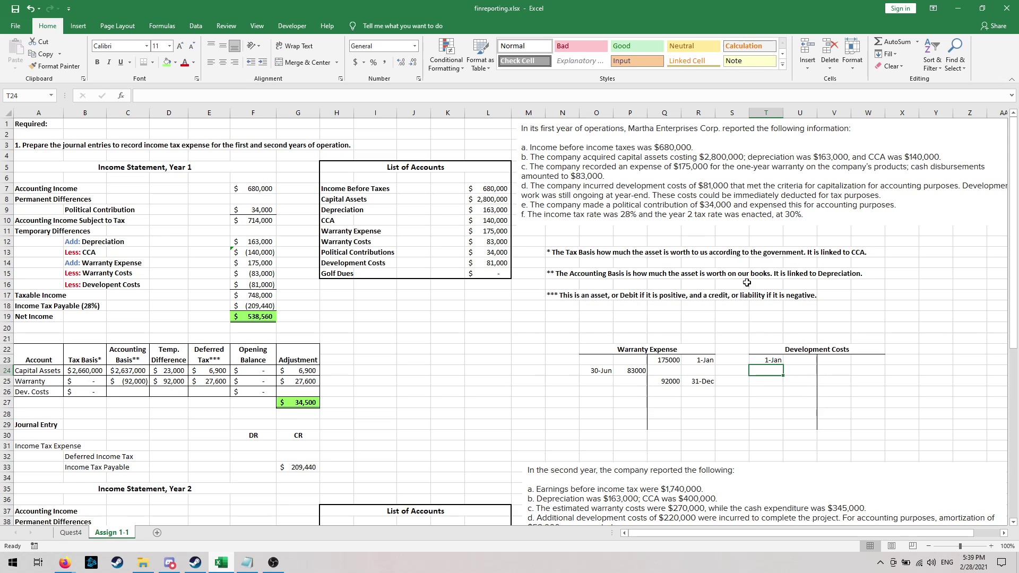
left_click(803, 358)
type("81000")
key("Return")
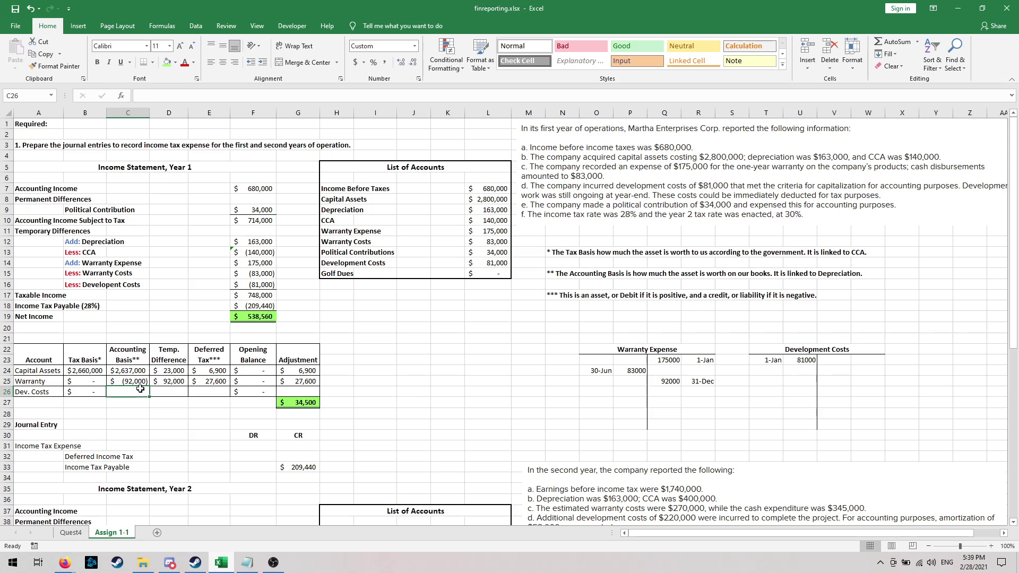
- Link the Dev. Costs accounting basis in C26 to the Development Costs T-account debit with =U23
type("=")
left_click(805, 360)
key("Return")
left_click(173, 432)
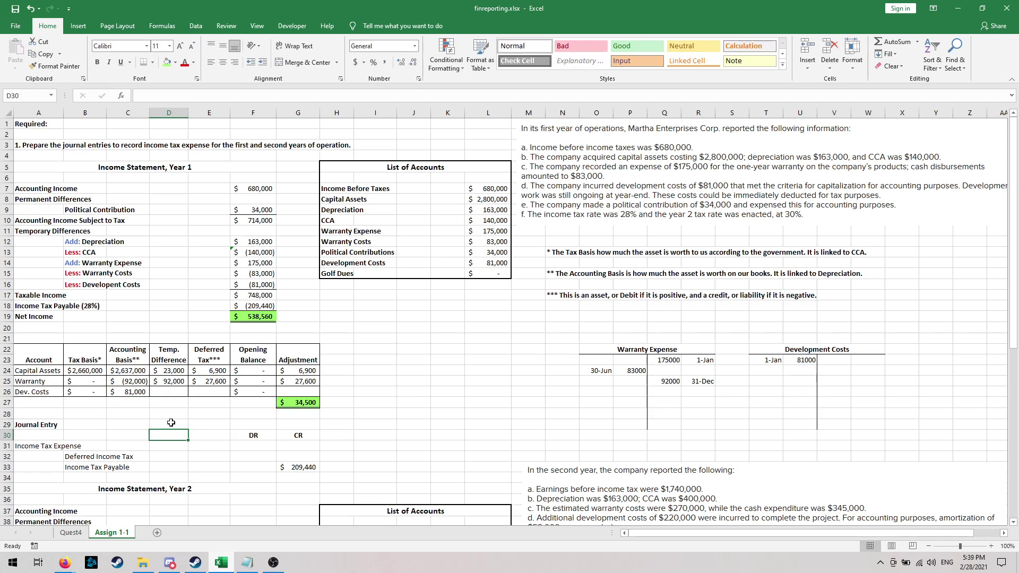
- Calculate the Dev. Costs temporary difference in D26 as tax basis minus accounting basis, =B26-C26
left_click(169, 392)
type("=")
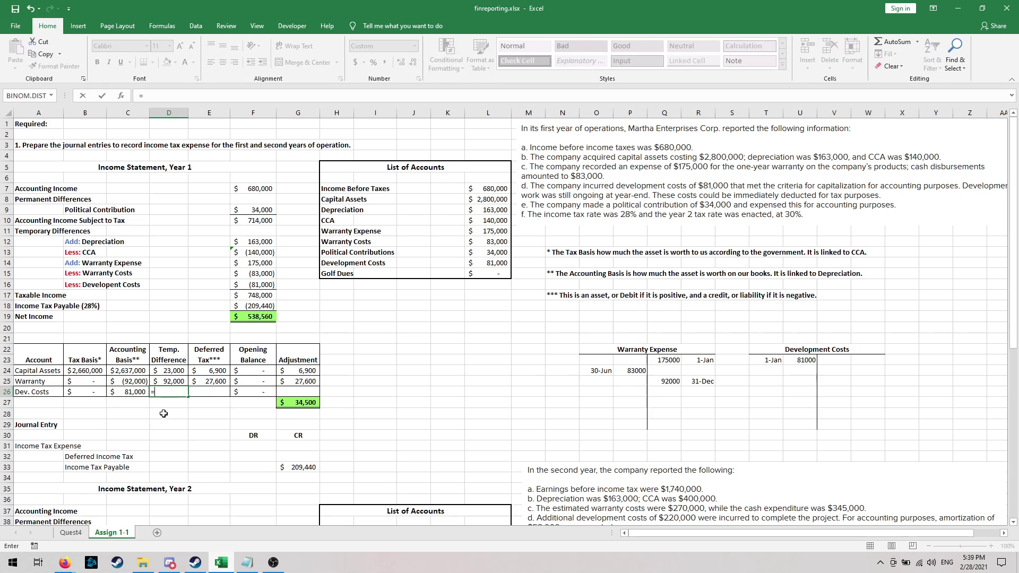
left_click(89, 392)
type("-")
left_click(119, 392)
key("Return")
left_click(209, 425)
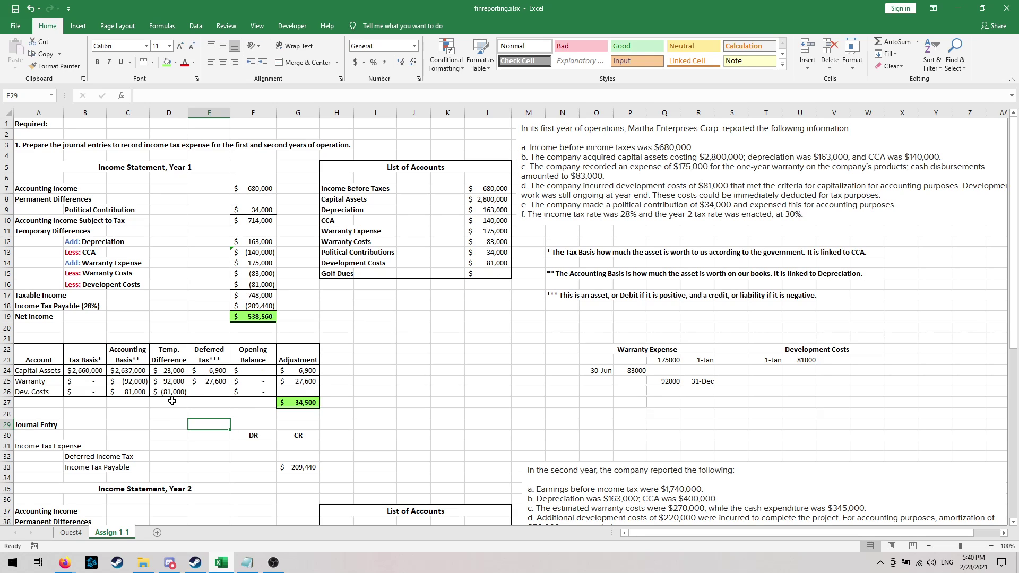
- Copy the Warranty deferred tax and adjustment formulas from E25 and G25 down to the Dev. Costs row
left_click(211, 383)
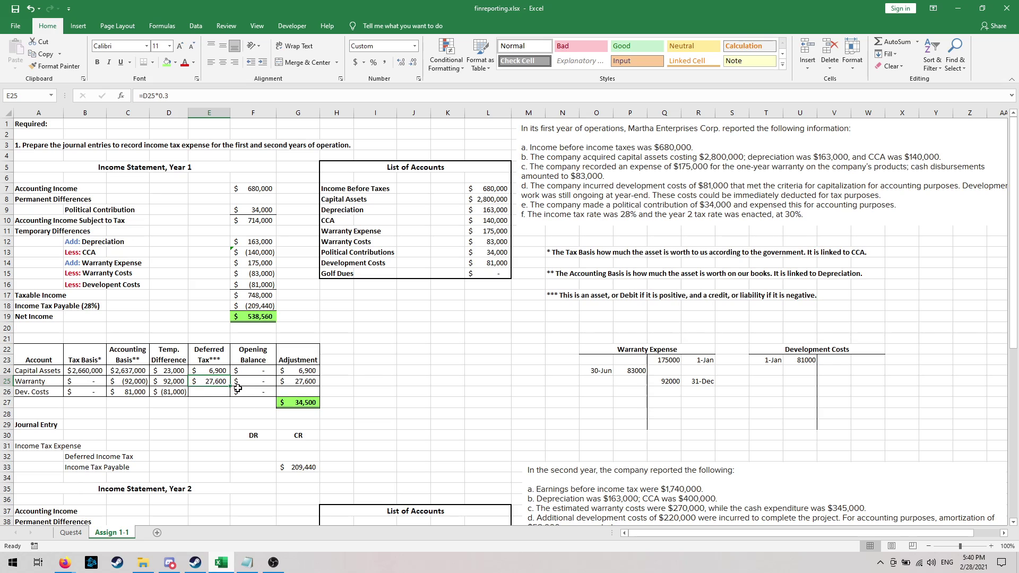
left_click_drag(230, 386, 231, 397)
left_click(209, 424)
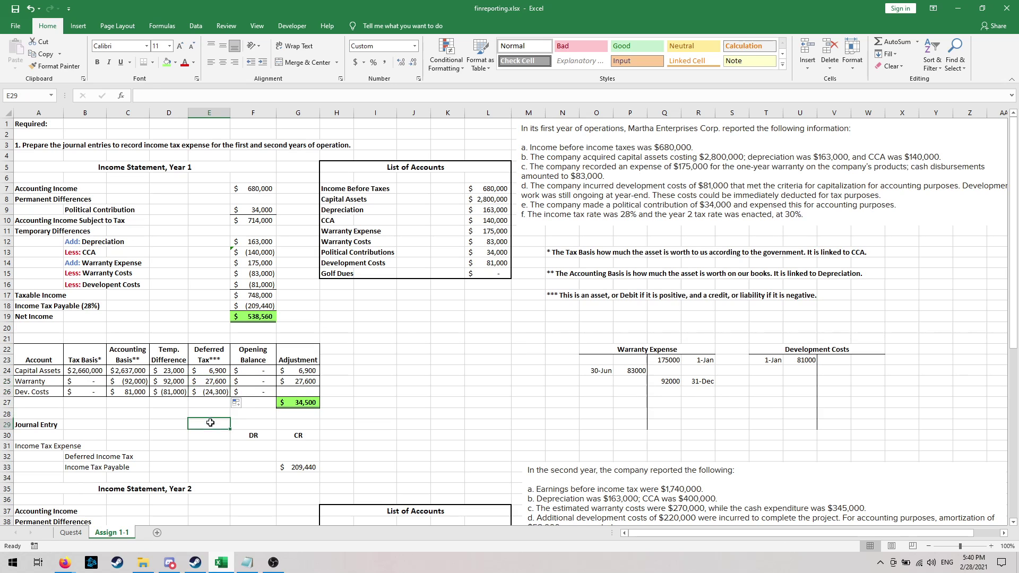
left_click(212, 402)
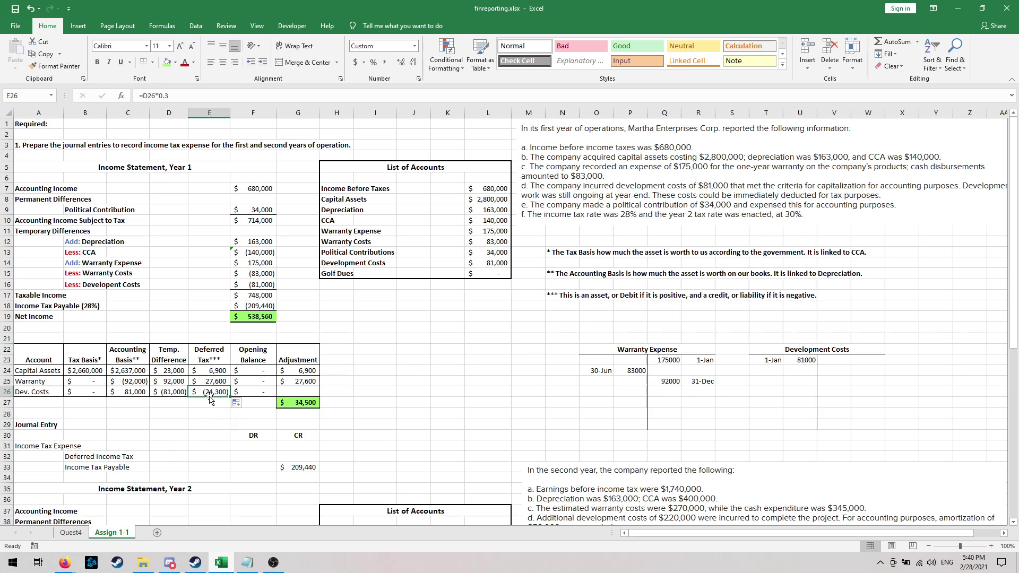
left_click(304, 381)
left_click_drag(322, 387, 323, 397)
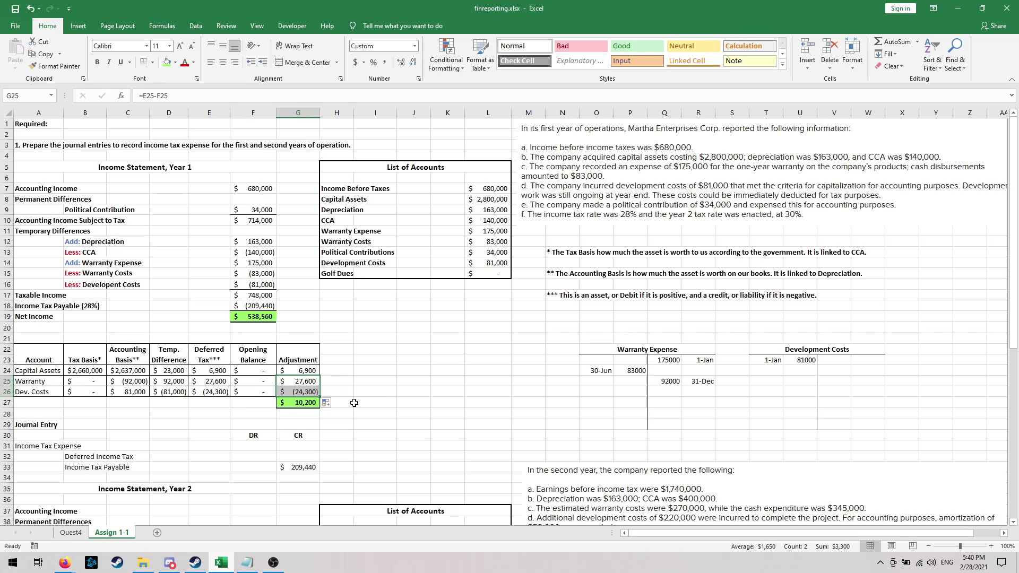
left_click(413, 402)
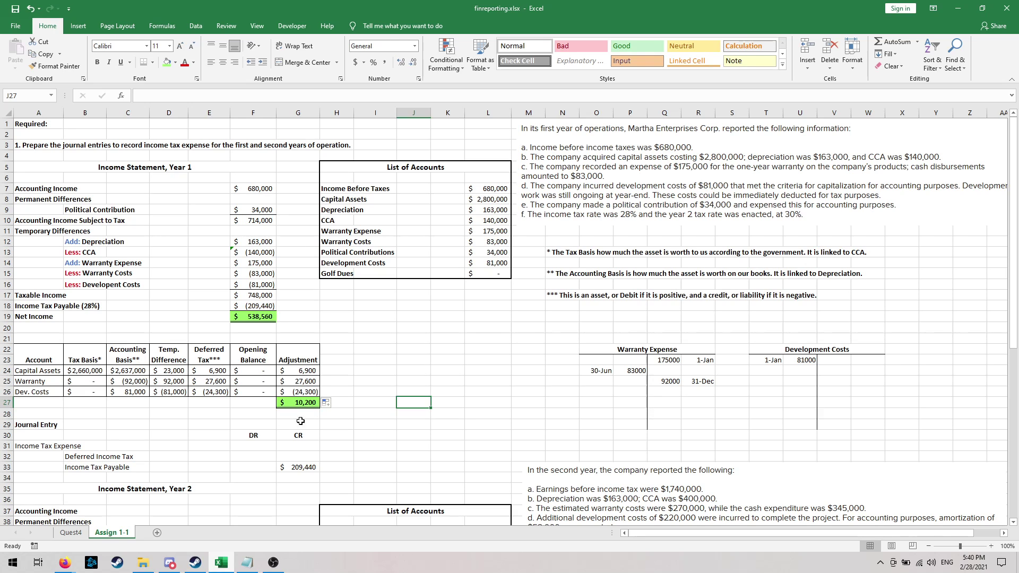
- Link the Deferred Income Tax debit in F32 of the journal entry to the total adjustment with =G27
left_click(269, 457)
type("=")
left_click(298, 402)
key("Return")
left_click(375, 435)
- Calculate the Income Tax Expense debit in F31 as income tax payable minus deferred income tax, =G33-F32
left_click(261, 450)
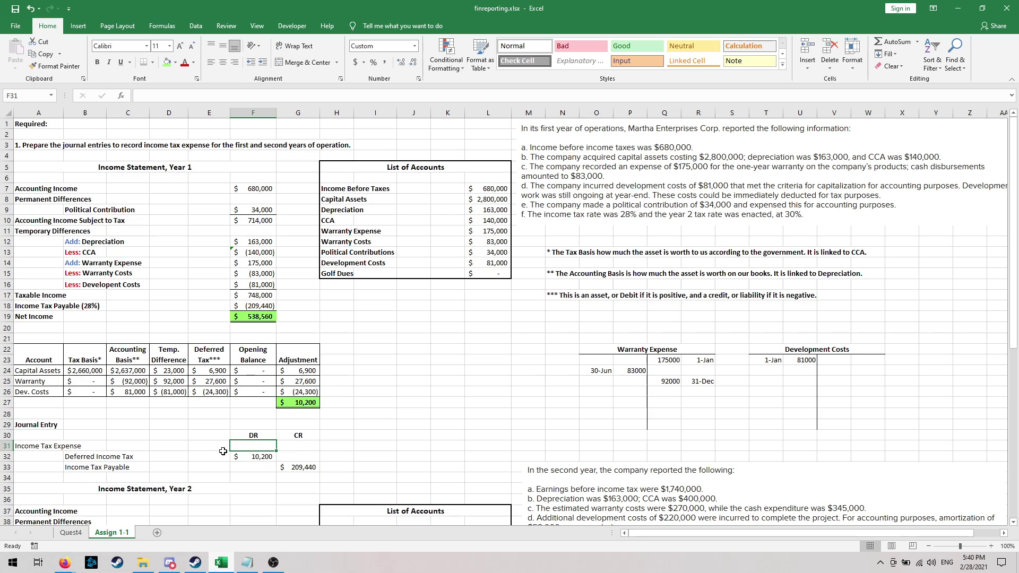
type("=")
left_click(310, 467)
type("-")
left_click(265, 456)
key("Return")
left_click(390, 444)
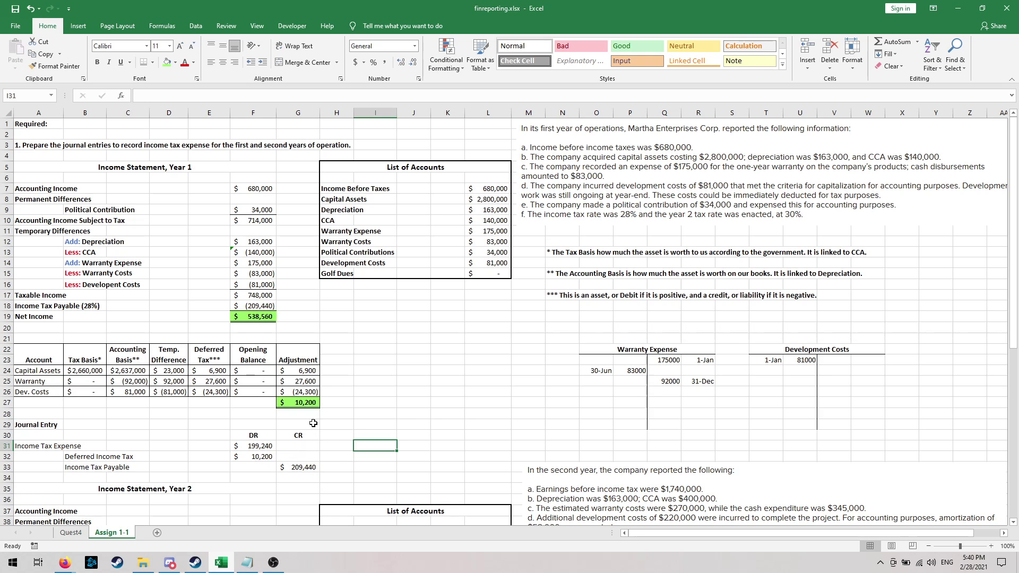
- Move the picture of the second-year information up to just above the T-accounts, beneath the first-year information
left_click(401, 413)
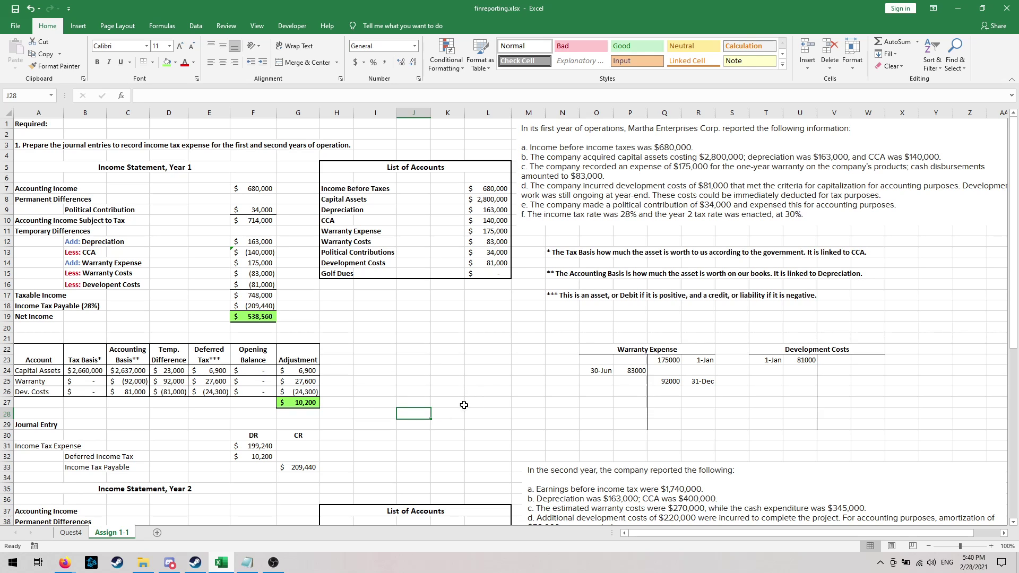
left_click_drag(633, 491, 631, 272)
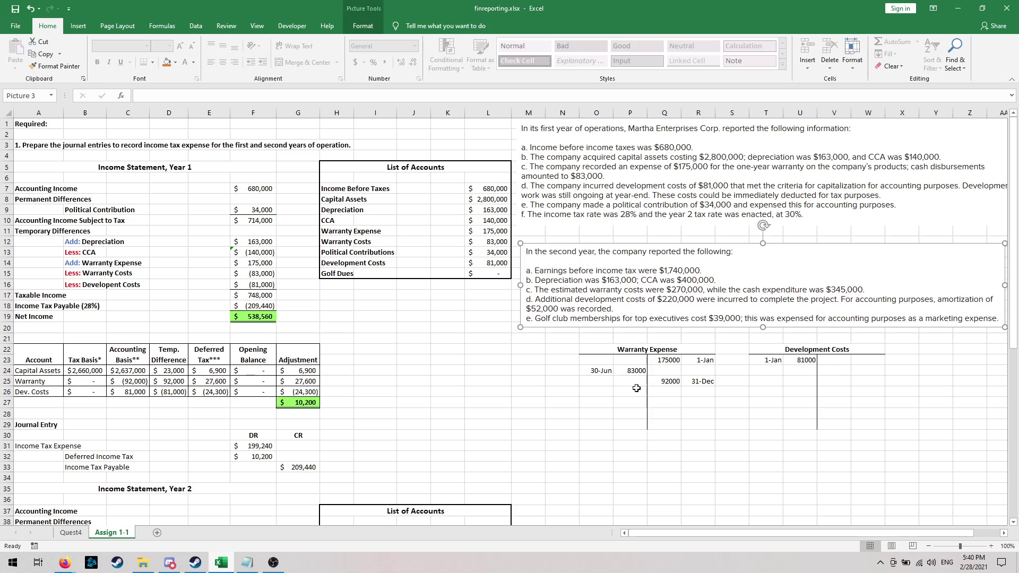
left_click(684, 433)
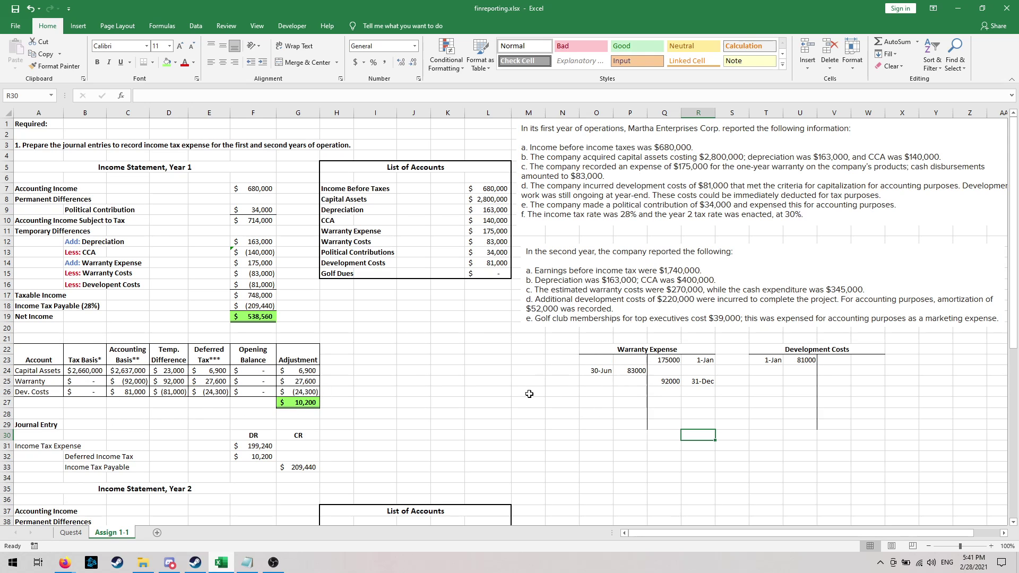
- Record a 270000 credit labelled "jan 1year 2" in row 27 of the Warranty Expense T-account
left_click(708, 398)
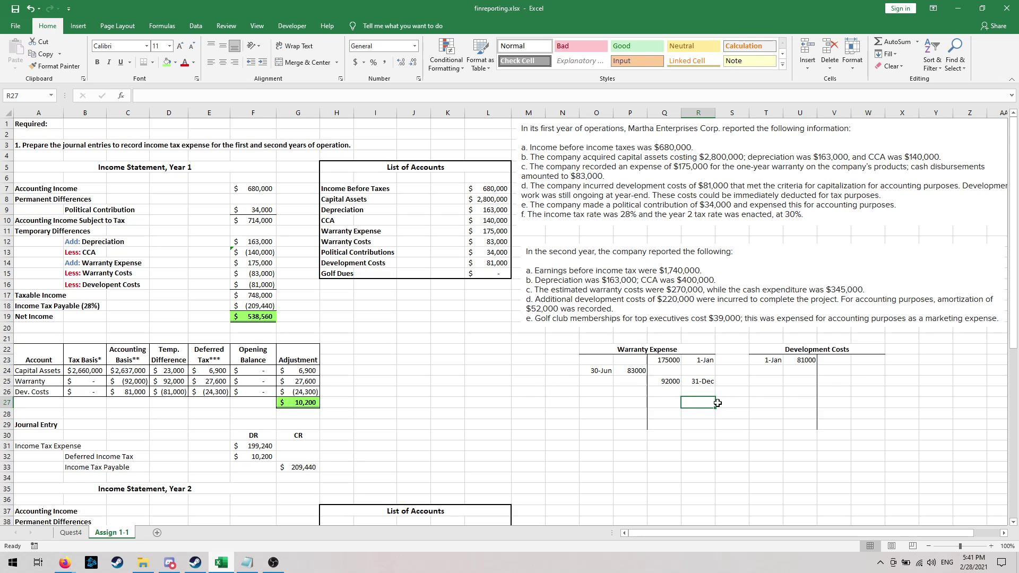
type("jan 1year 2")
key("Return")
left_click(707, 431)
left_click(699, 404)
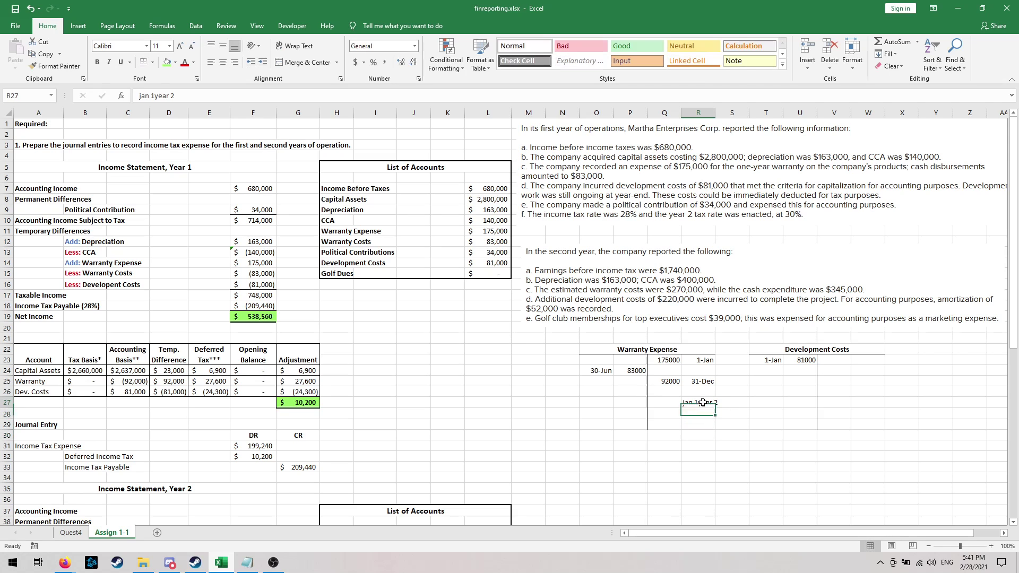
left_click(672, 404)
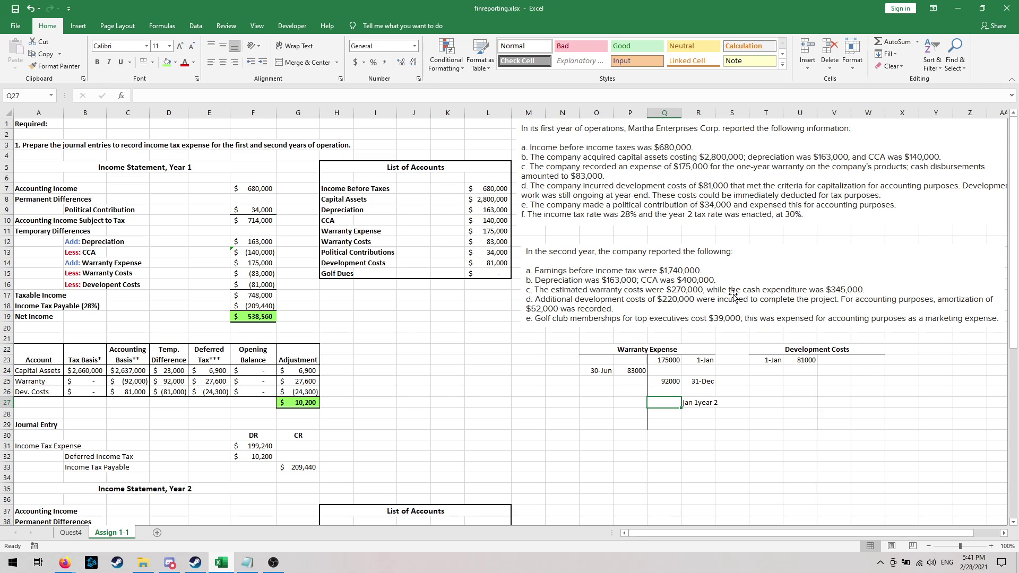
type("27000")
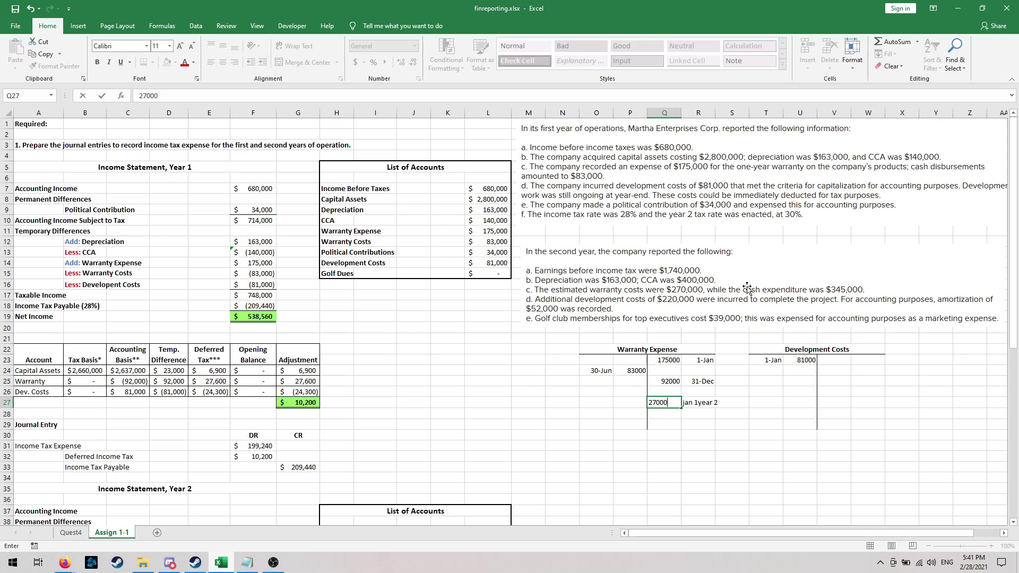
key("Return")
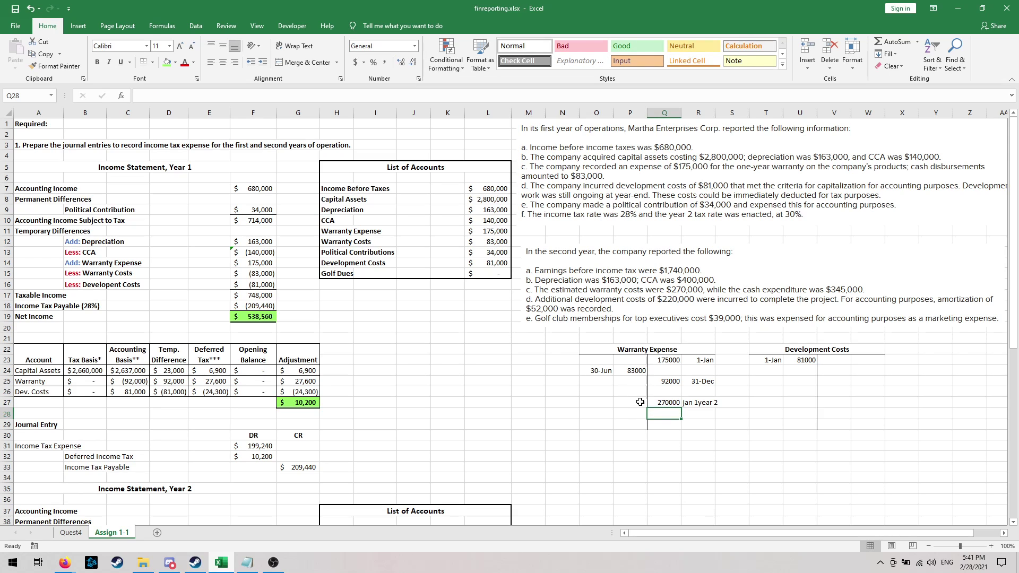
- Record a 30-Jun debit of 345000 in row 28 of the Warranty Expense T-account
left_click(592, 414)
type("30 jun")
key("Return")
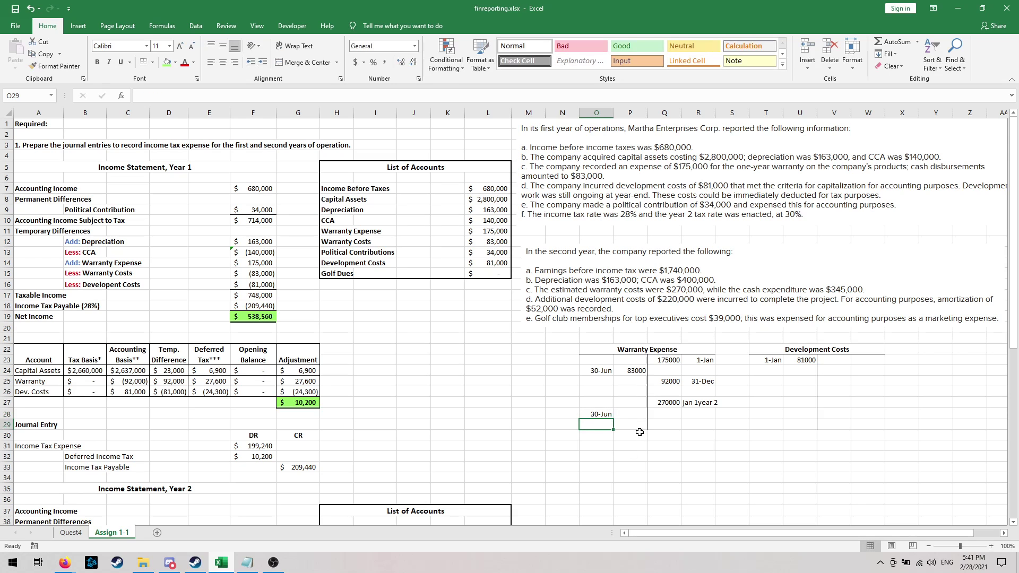
left_click(632, 416)
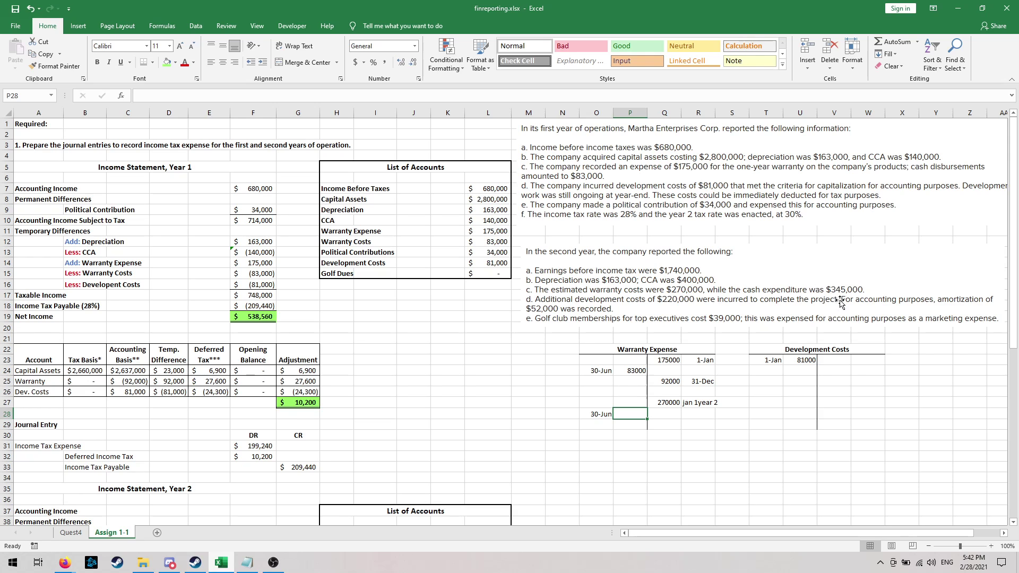
type("345000")
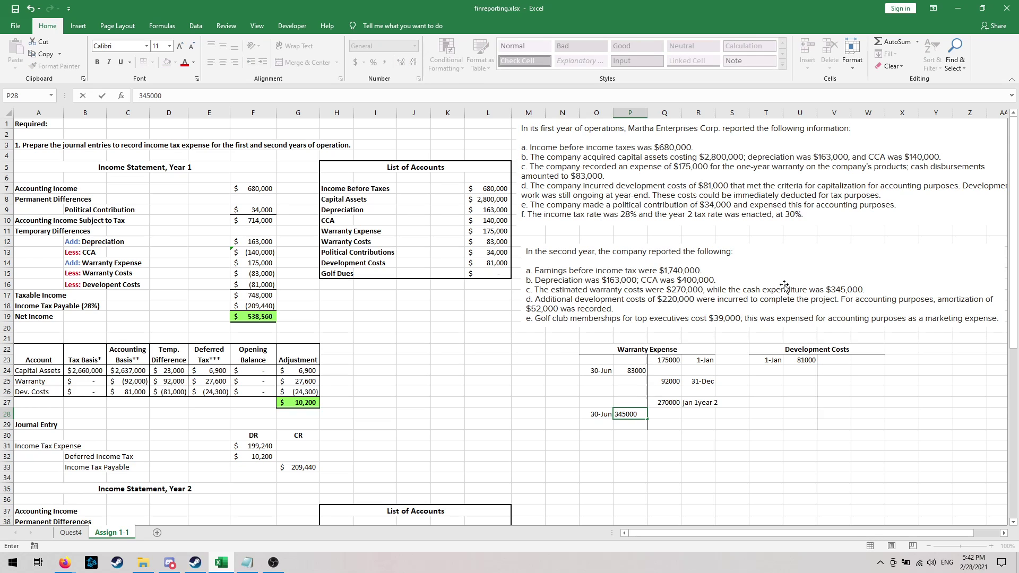
key("Return")
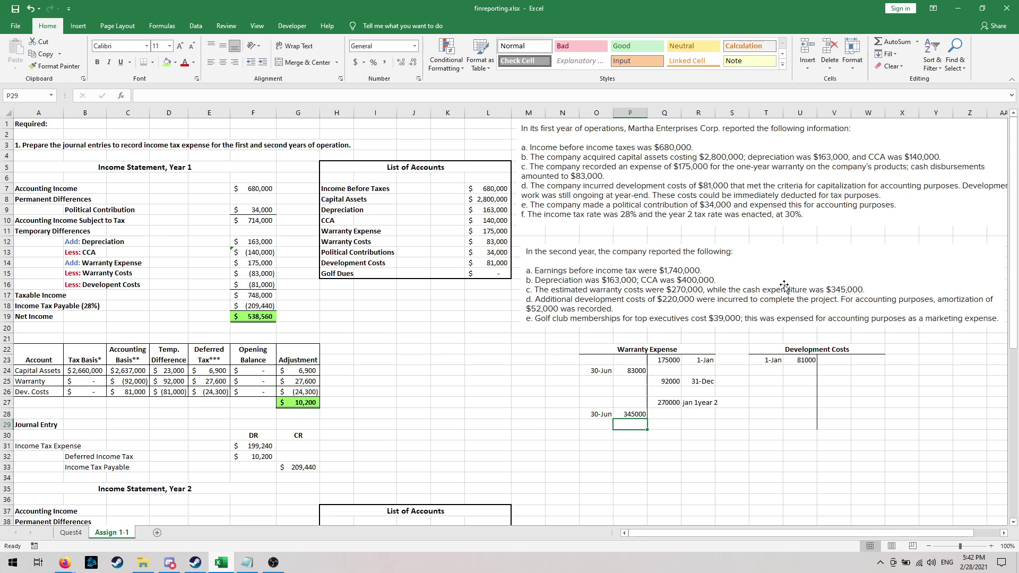
- Label the year-end balance line in row 29 of the Warranty Expense T-account "dec 31, year 2"
left_click(731, 425)
left_click(701, 427)
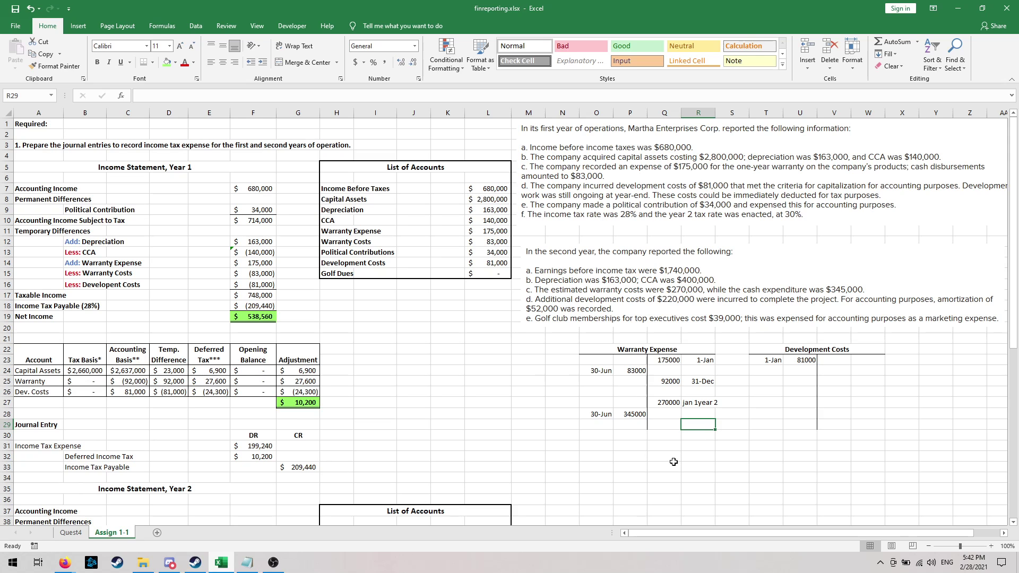
type("dec 3")
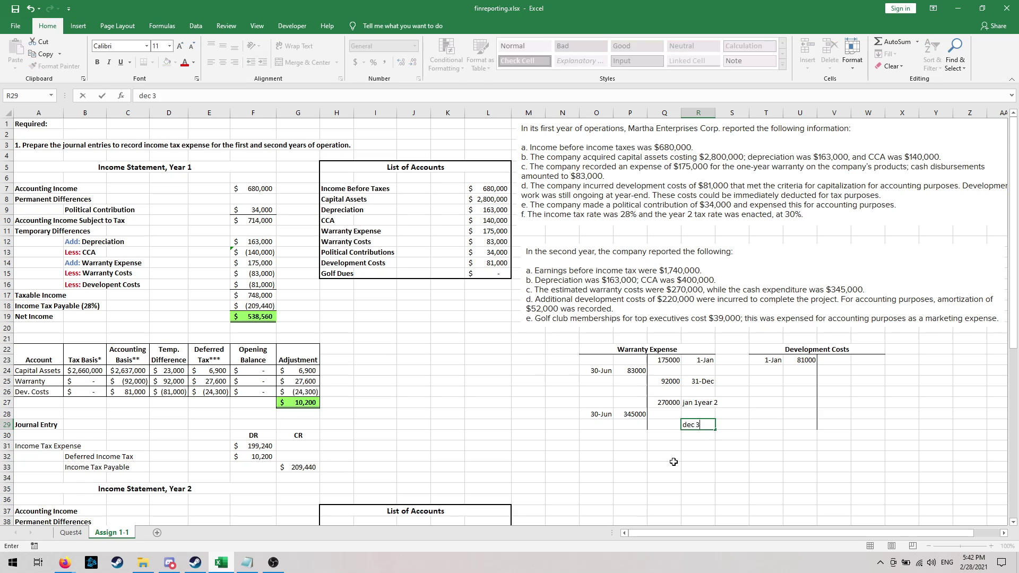
type("1, year 2")
key("Return")
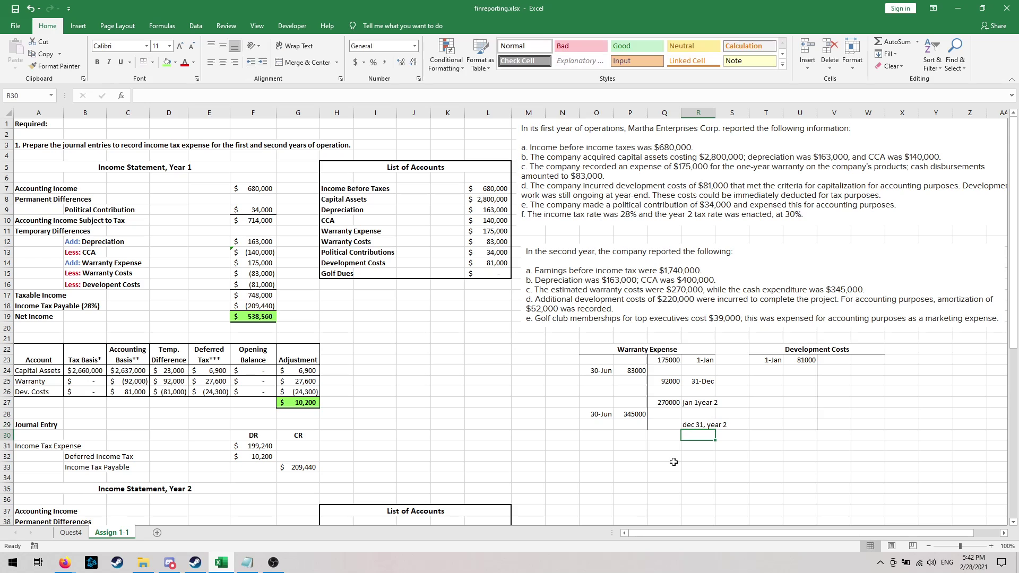
- Calculate the Warranty Expense closing balance in Q29 as the prior balance plus the Year 2 credit minus the debit, =Q25+Q27-P28
left_click(675, 422)
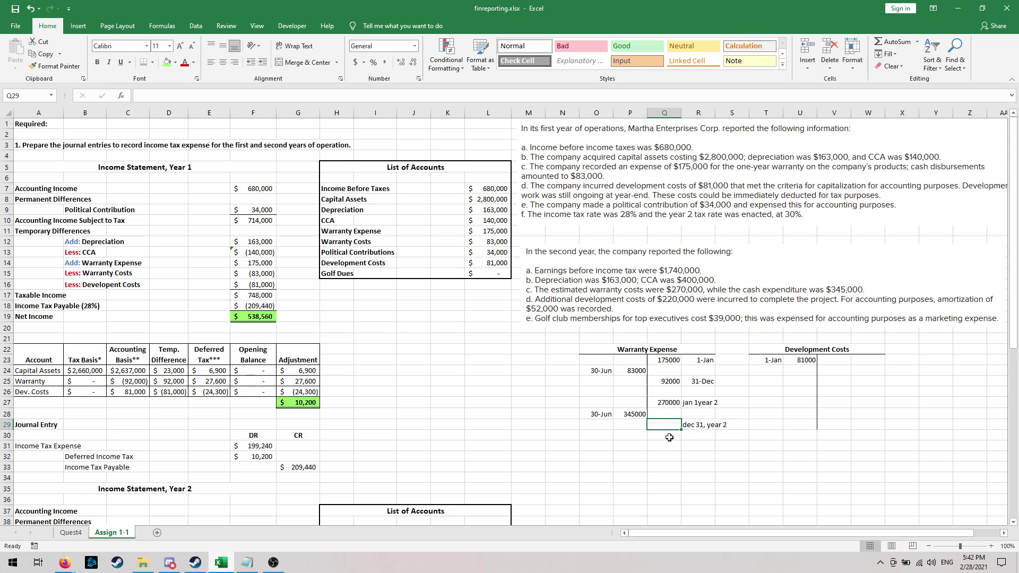
type("=")
left_click(668, 381)
type("+")
left_click(667, 401)
type("-")
left_click(635, 414)
key("Return")
left_click(663, 465)
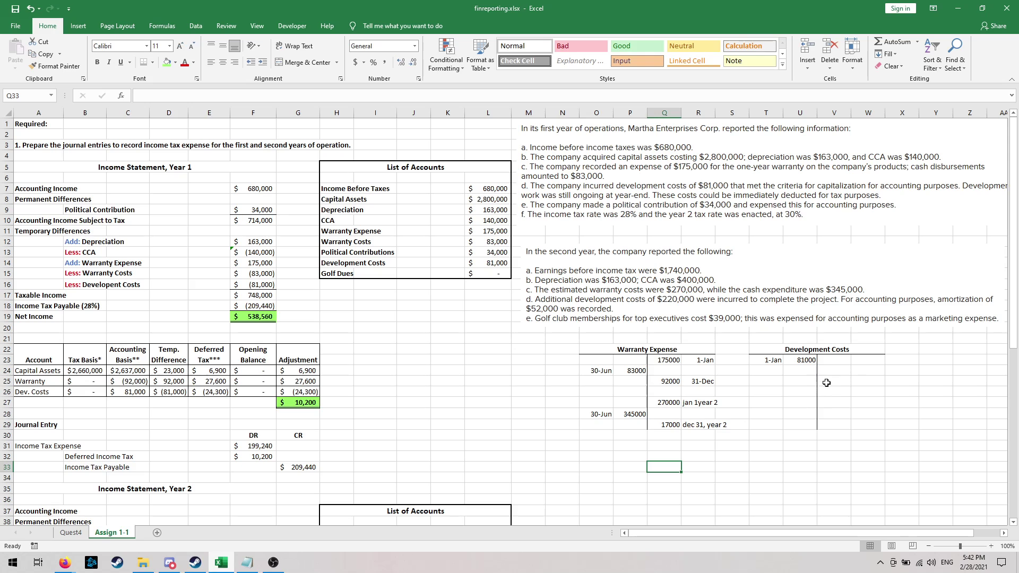
- Record a 1-Jan debit of 220000 in row 25 of the Development Costs T-account
left_click(770, 386)
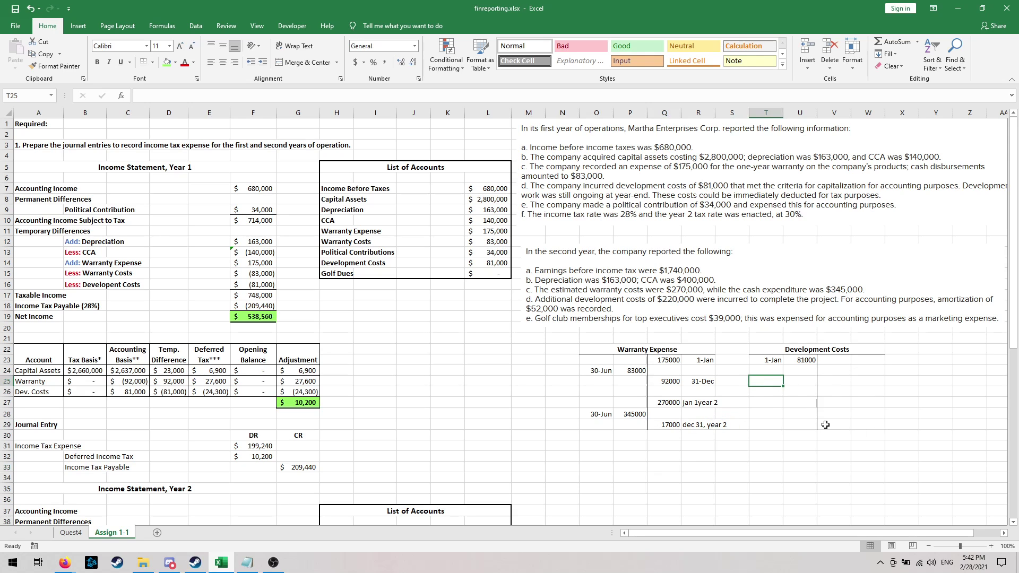
type("jan 1")
key("Return")
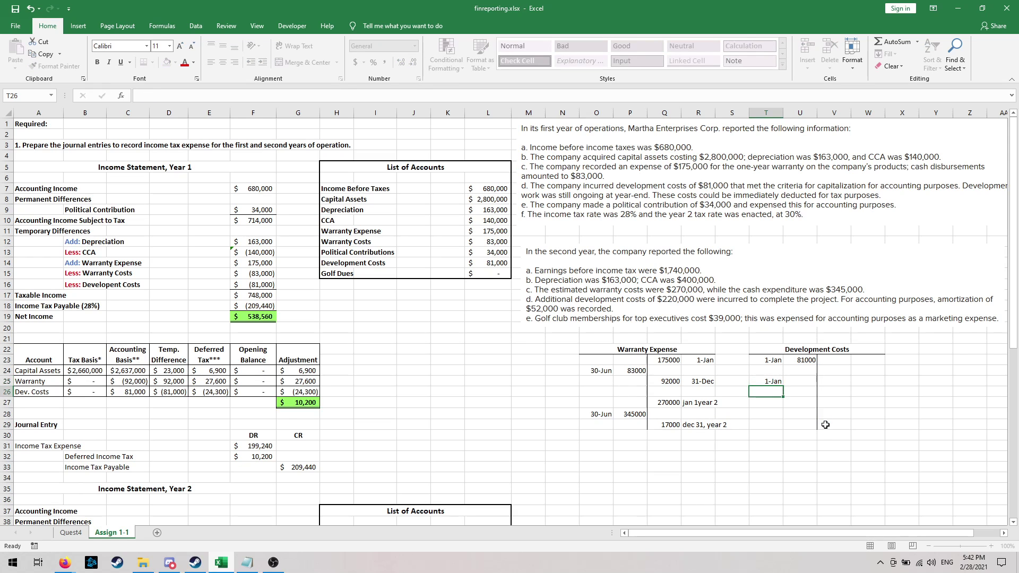
left_click(805, 379)
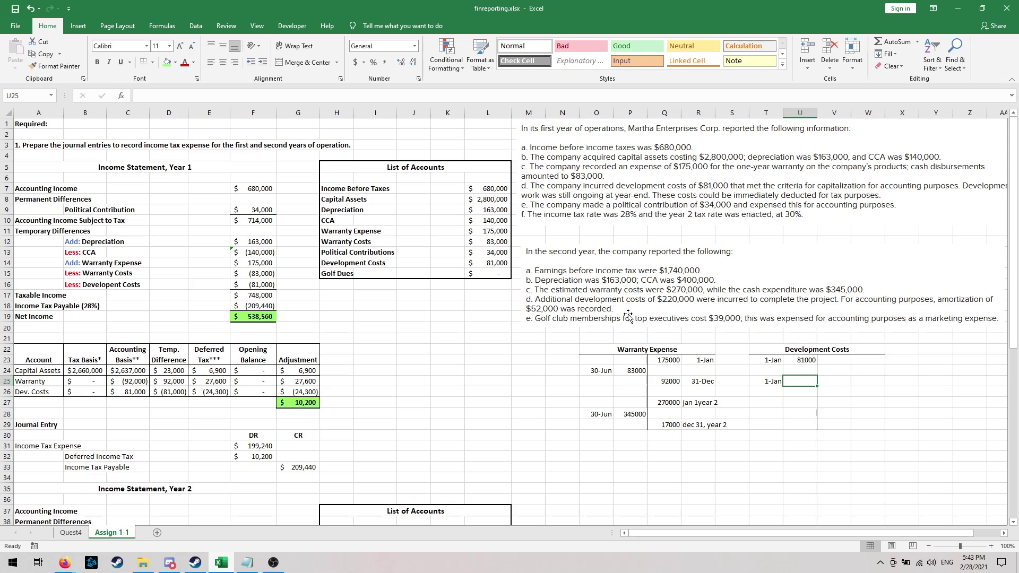
type("220000")
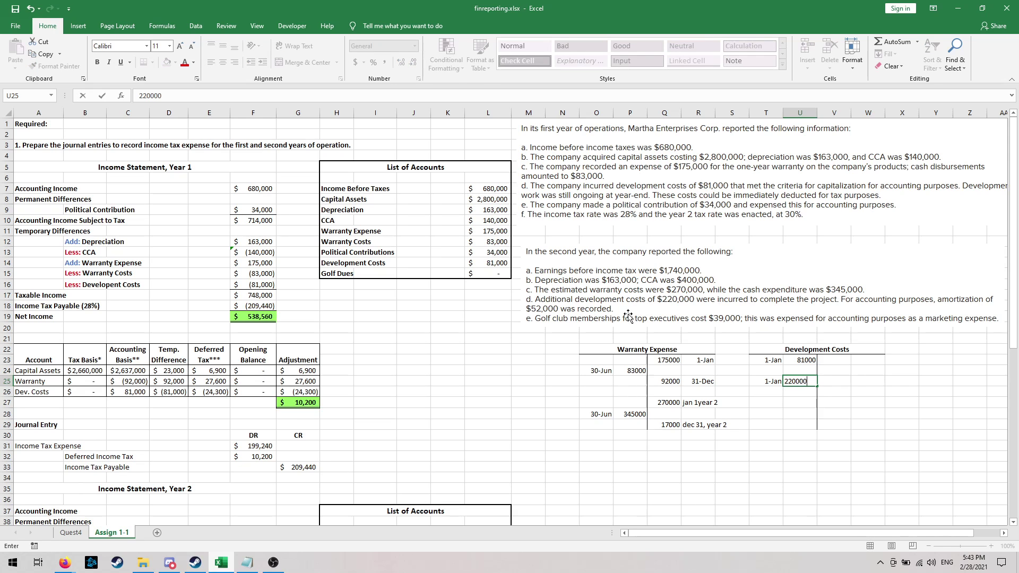
key("Return")
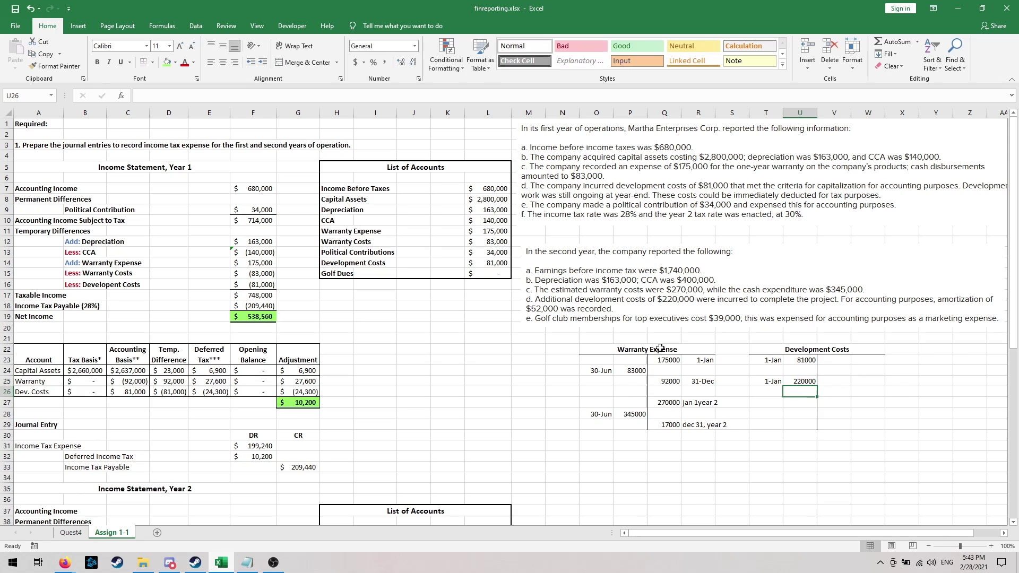
- Record a 30-Sep credit of 52000 in row 26 of the Development Costs T-account
left_click(870, 392)
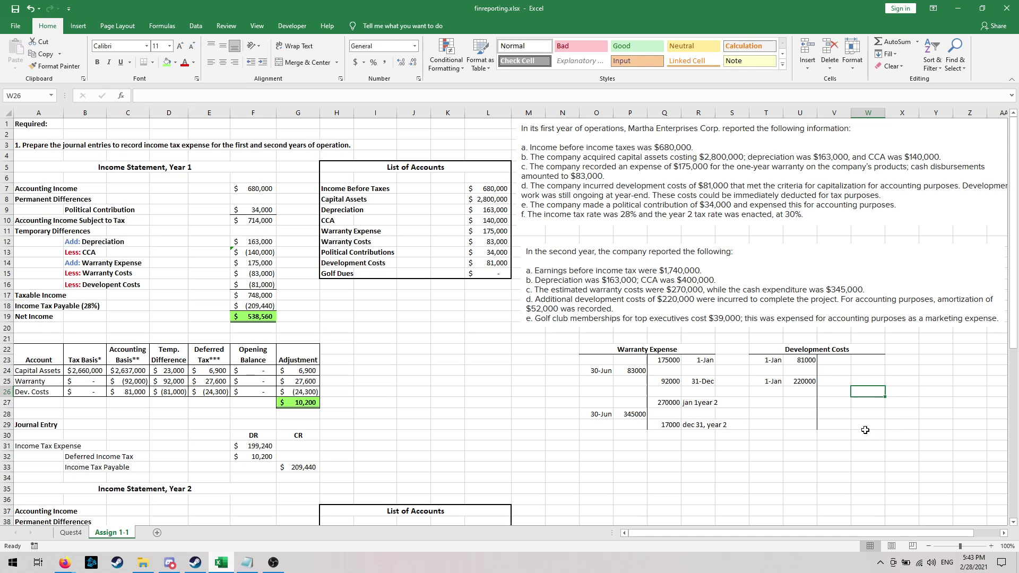
type("sept 30")
key("Return")
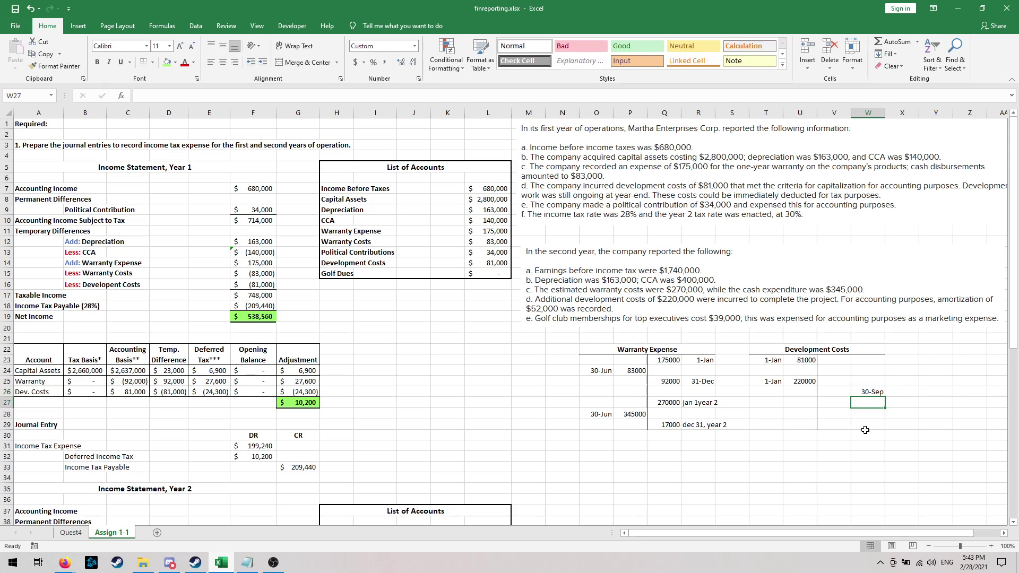
left_click(835, 389)
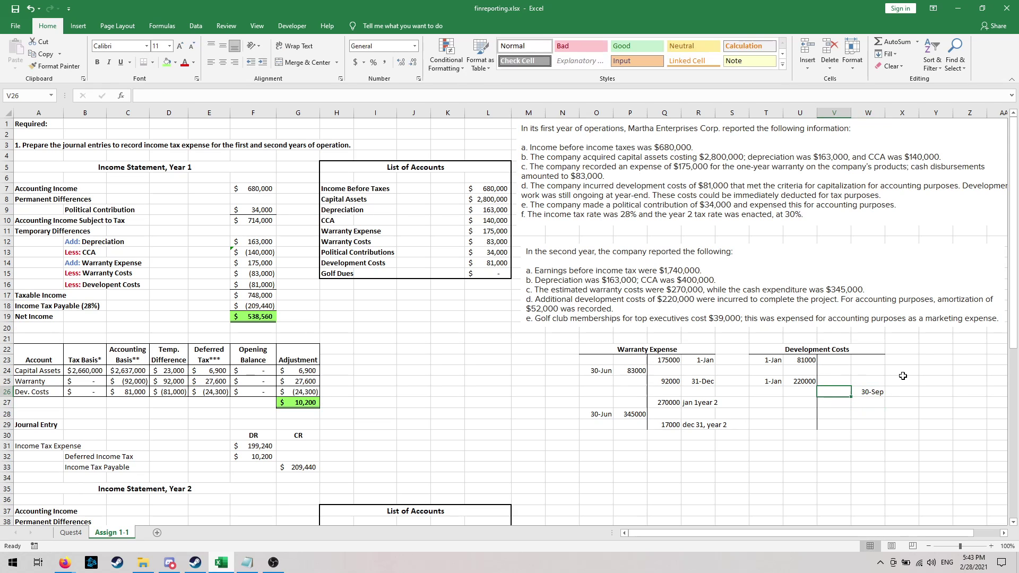
type("52000")
key("Return")
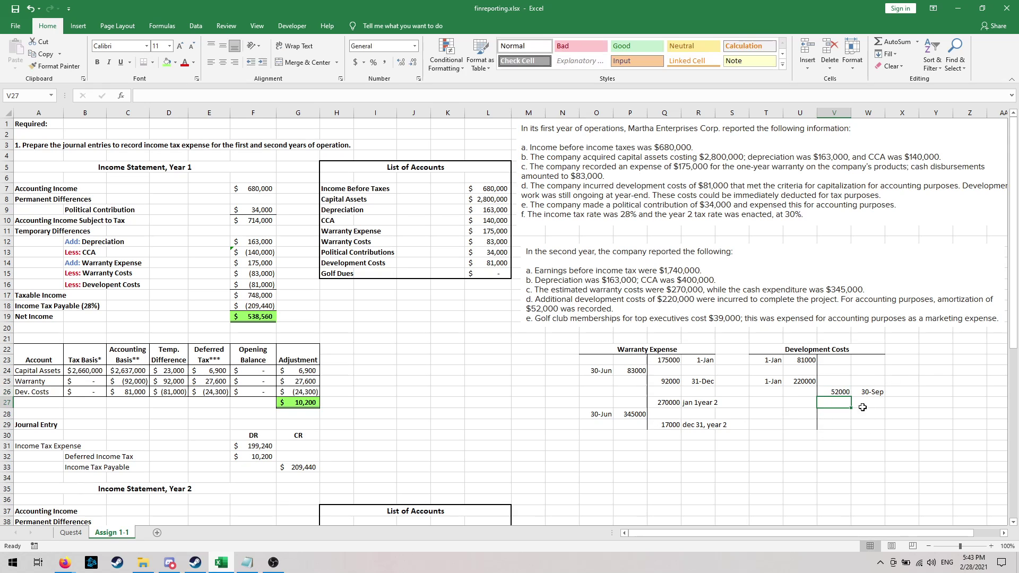
- Label the closing balance line in row 27 of the Development Costs T-account "Dec 31st"
left_click(802, 403)
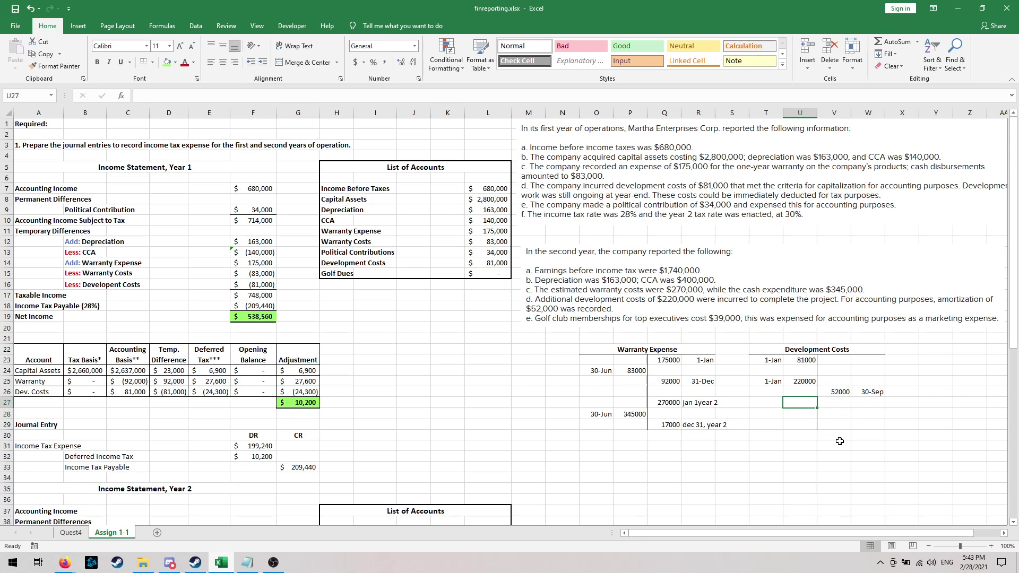
left_click(766, 402)
type("Dec")
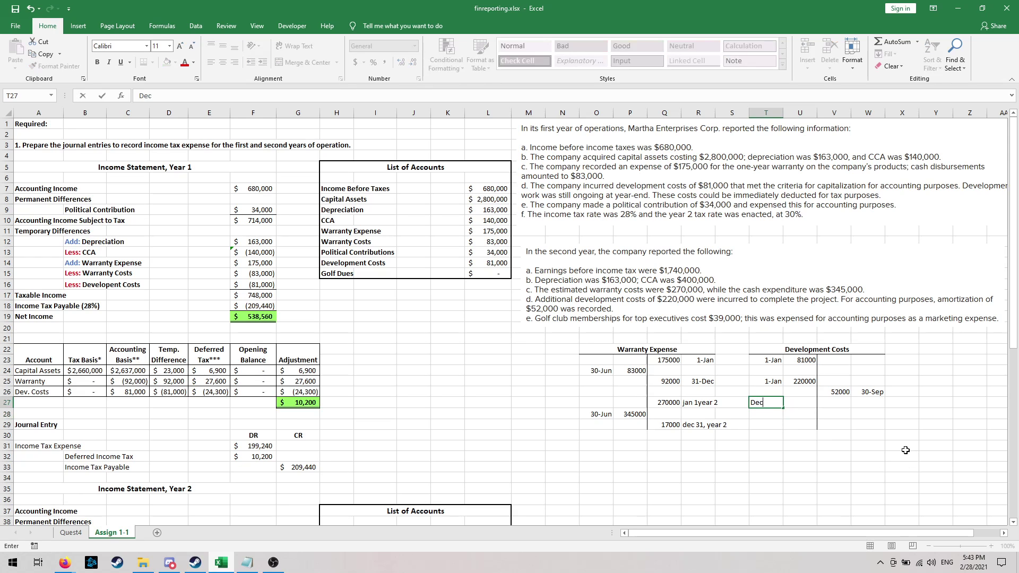
type(" 31st")
key("Tab")
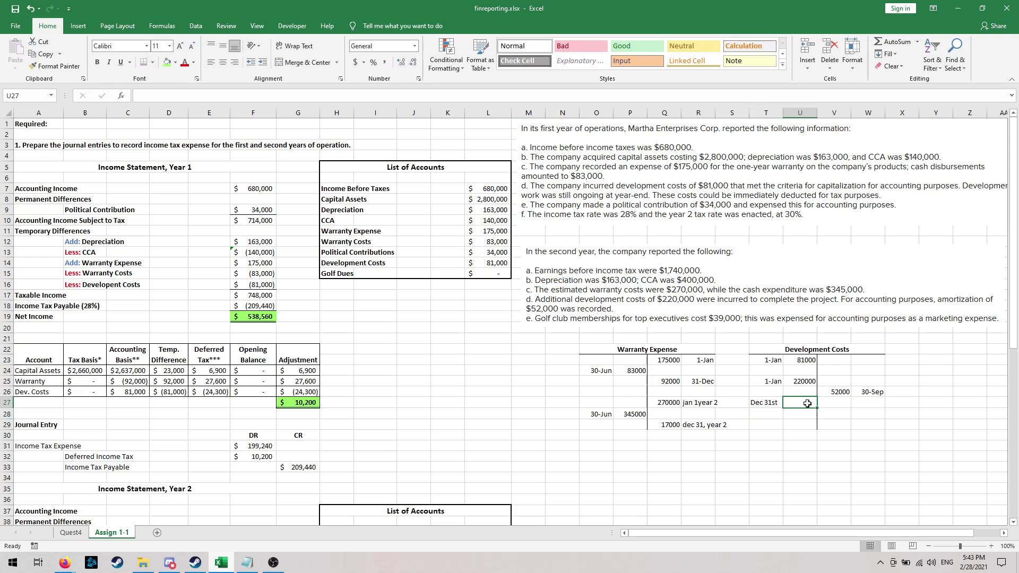
- Calculate the Development Costs closing balance in U27 as both debits minus the amortization credit, =U23+U25-V26
type("=")
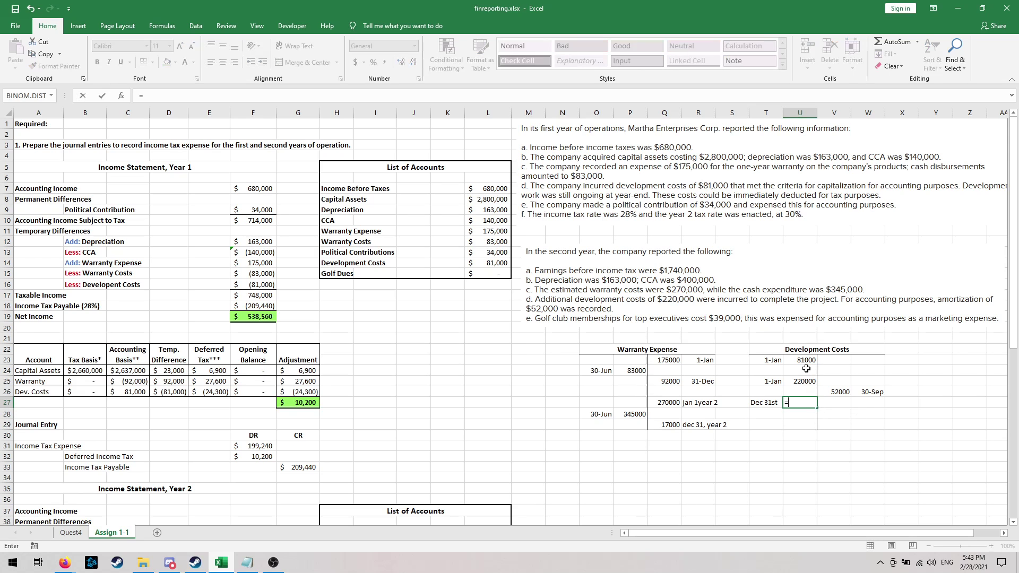
left_click(800, 361)
type("+")
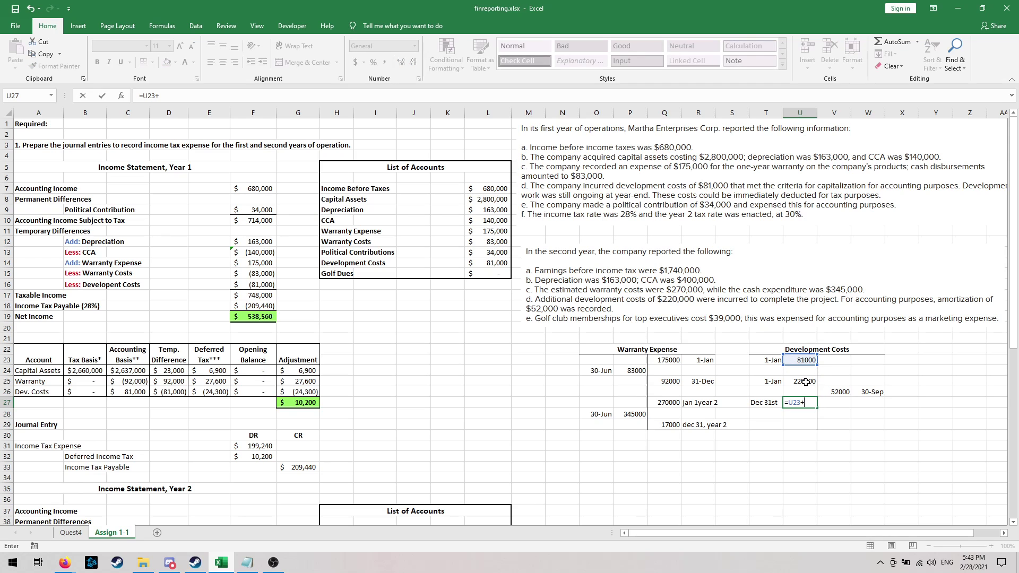
left_click(806, 382)
type("-")
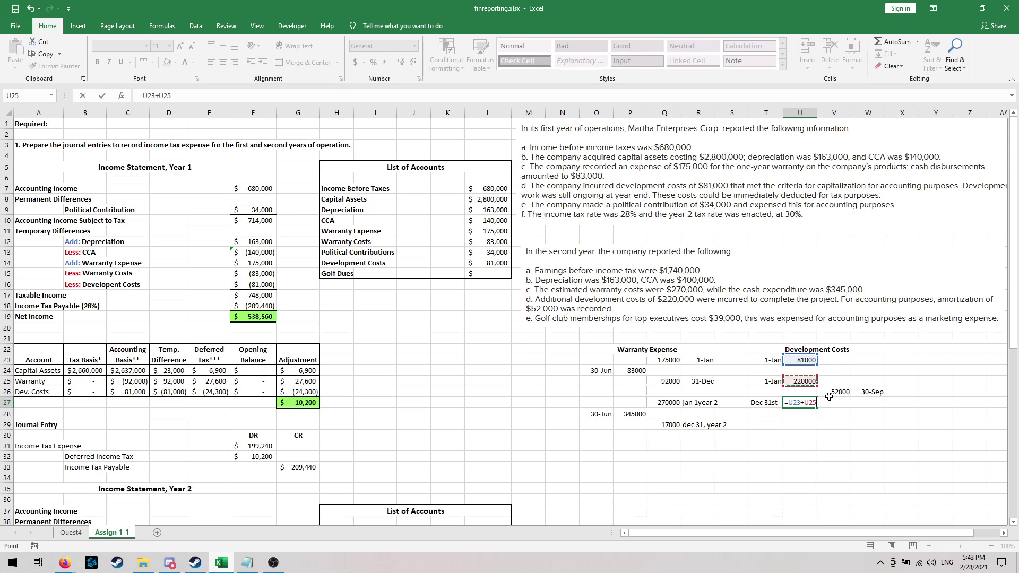
left_click(841, 390)
key("Return")
left_click(867, 456)
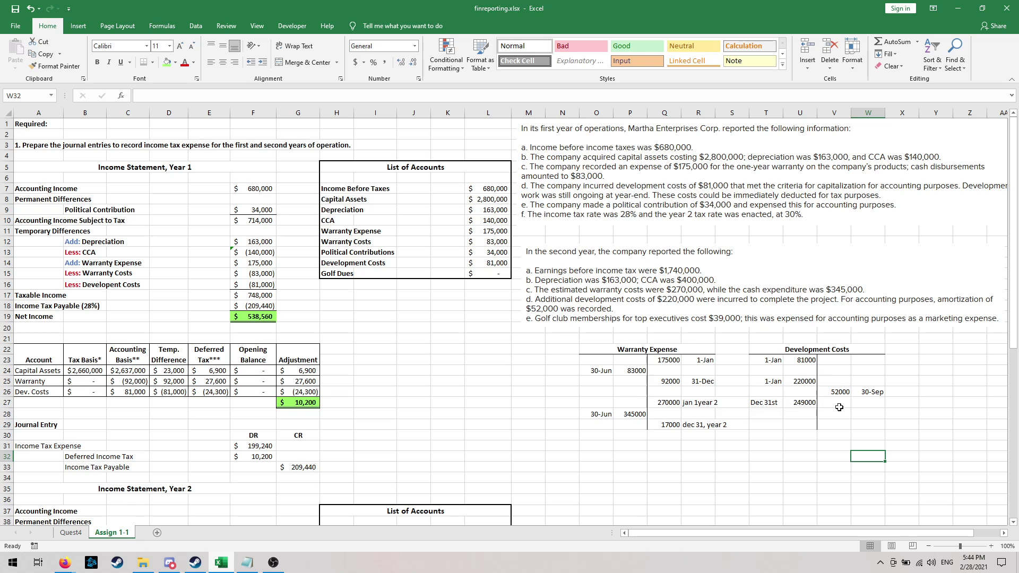
- Move the picture of the second-year information down below the T-accounts, beside the Year 2 List of Accounts
left_click_drag(698, 277, 699, 496)
scroll(444, 450, "down", 6)
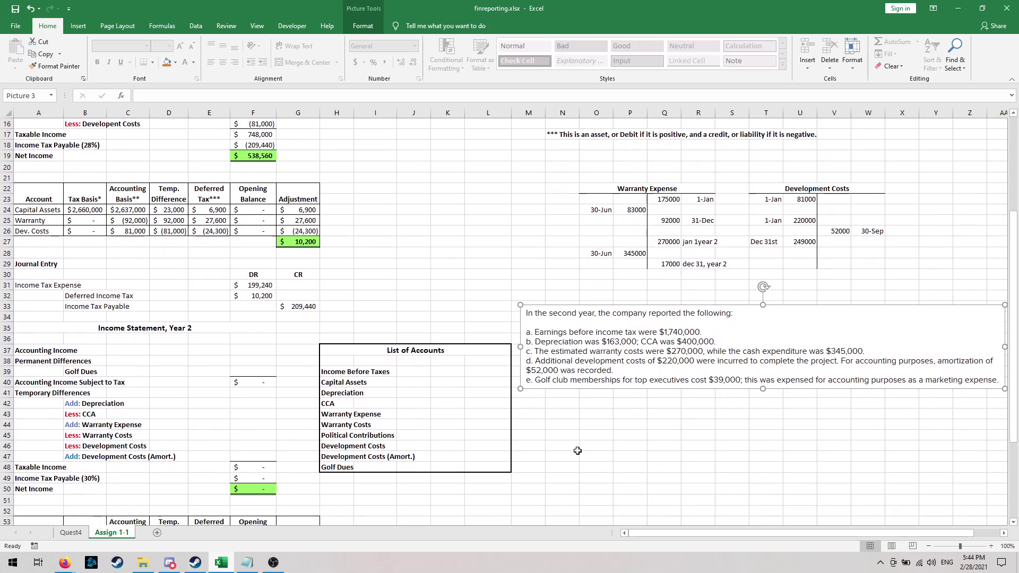
scroll(578, 450, "down", 3)
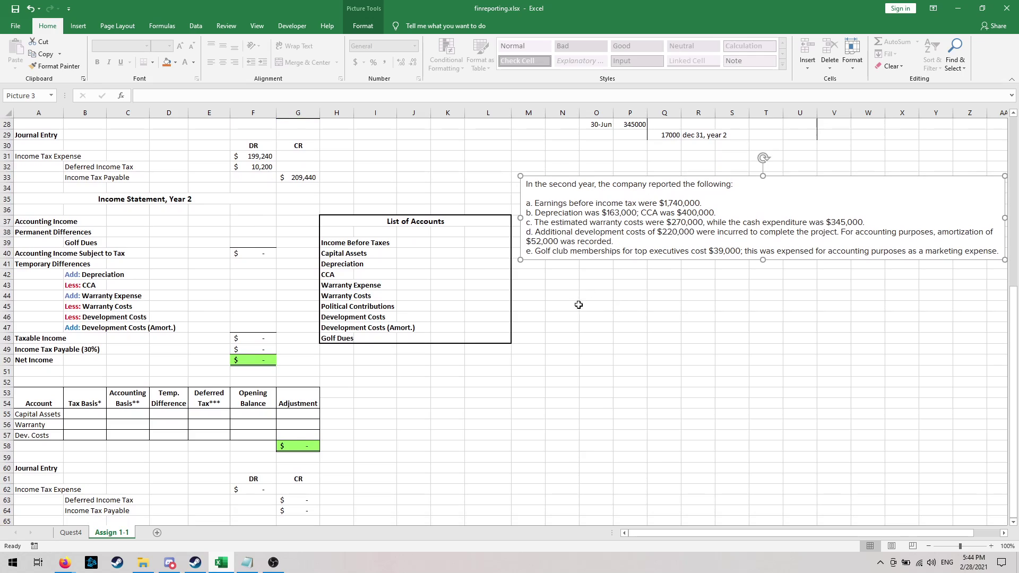
- Enter Income Before Taxes of 1740000 and Capital Assets of 0 in the Year 2 List of Accounts
left_click(484, 241)
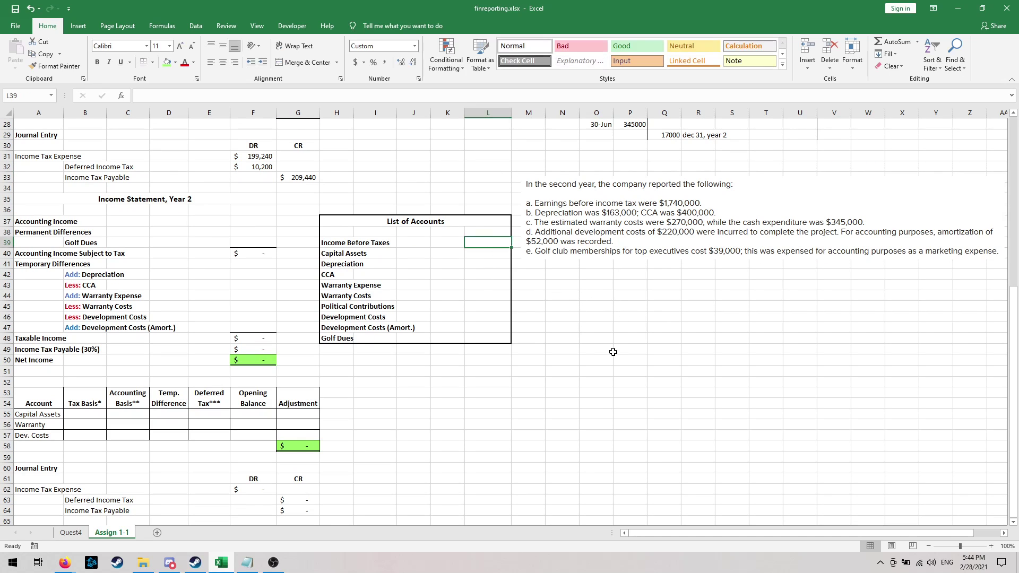
type("1740000")
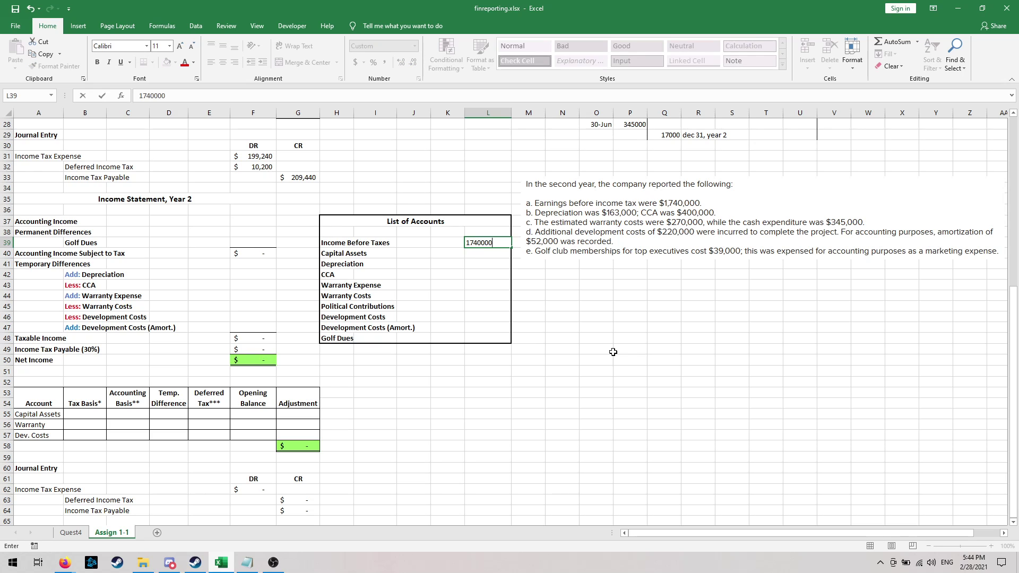
key("Return")
key("Return")
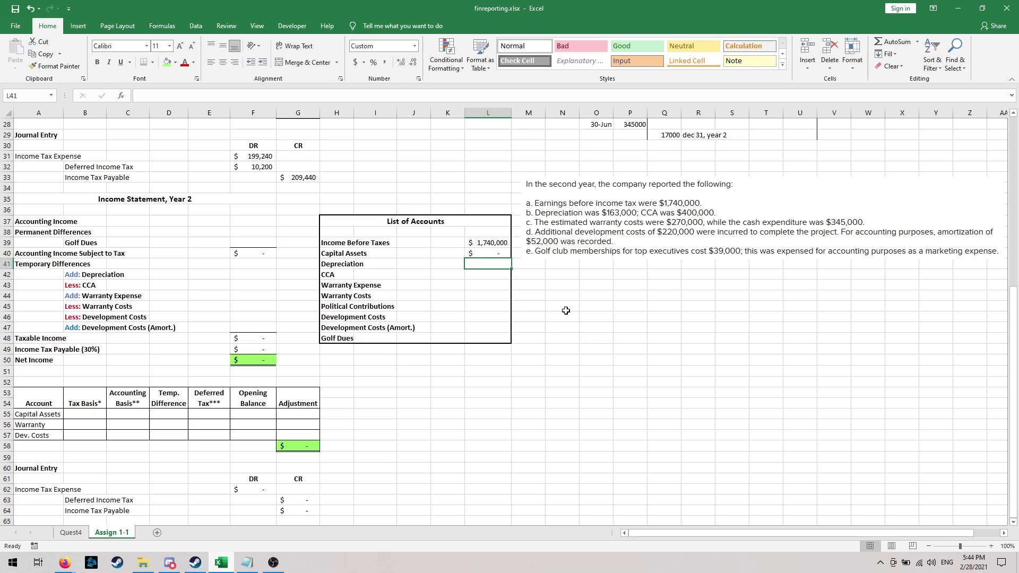
- Enter Depreciation of 163000 and CCA of 400,000 in the Year 2 List of Accounts
type("163000")
key("Return")
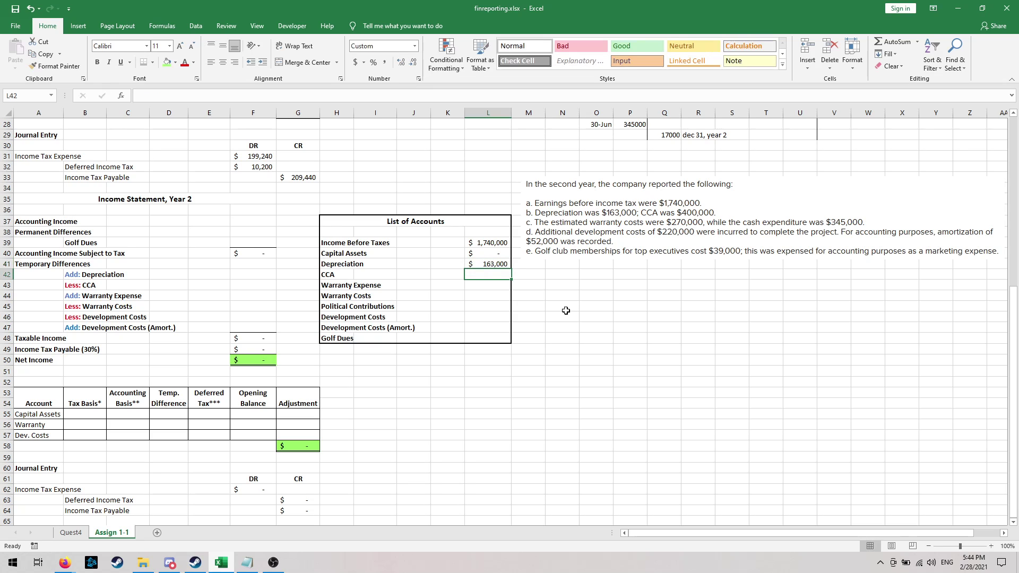
type("40000")
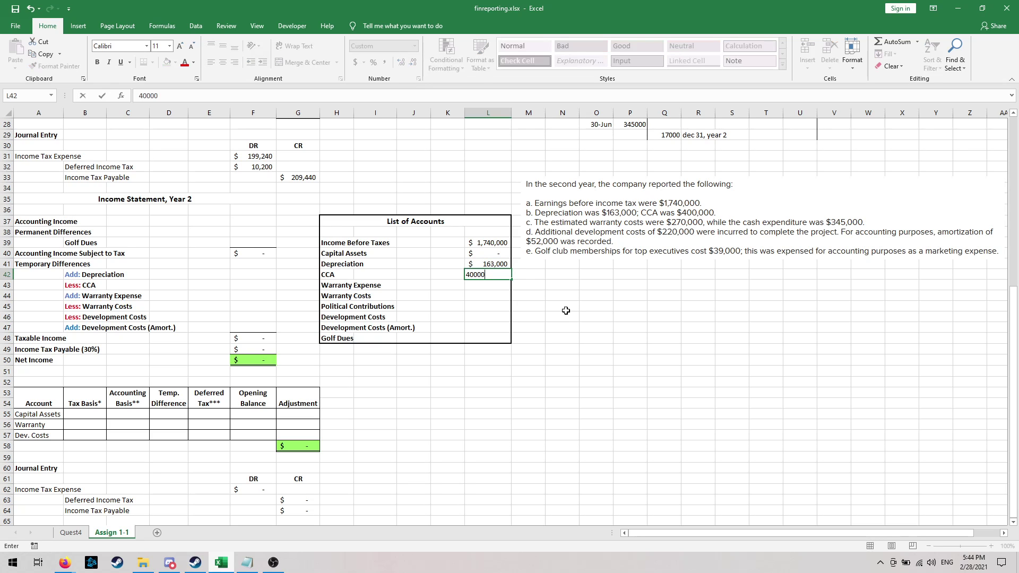
type(",000")
key("Return")
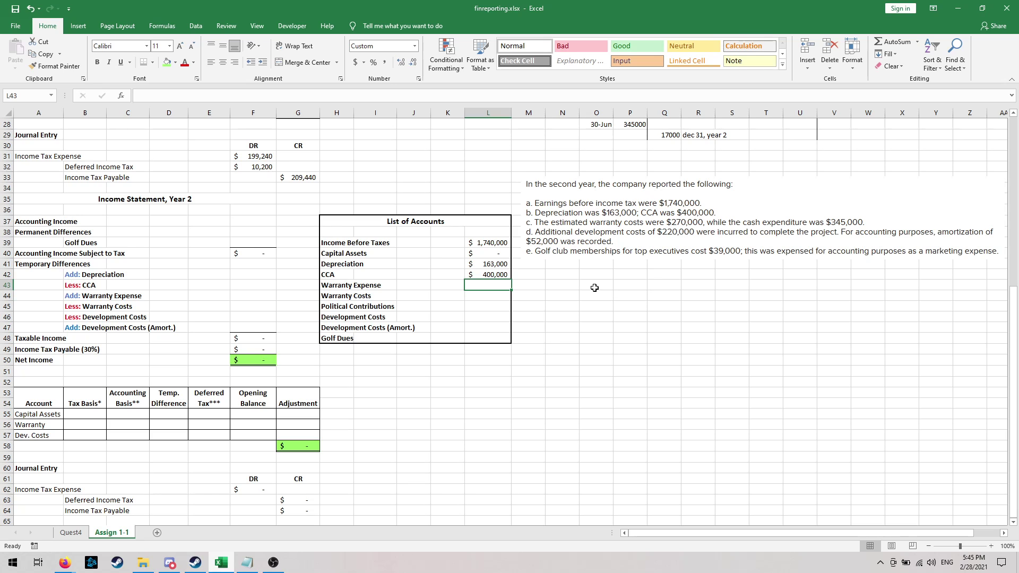
- Enter Warranty Expense of 270000 and Warranty Costs of 345000 in the Year 2 List of Accounts
type("270000")
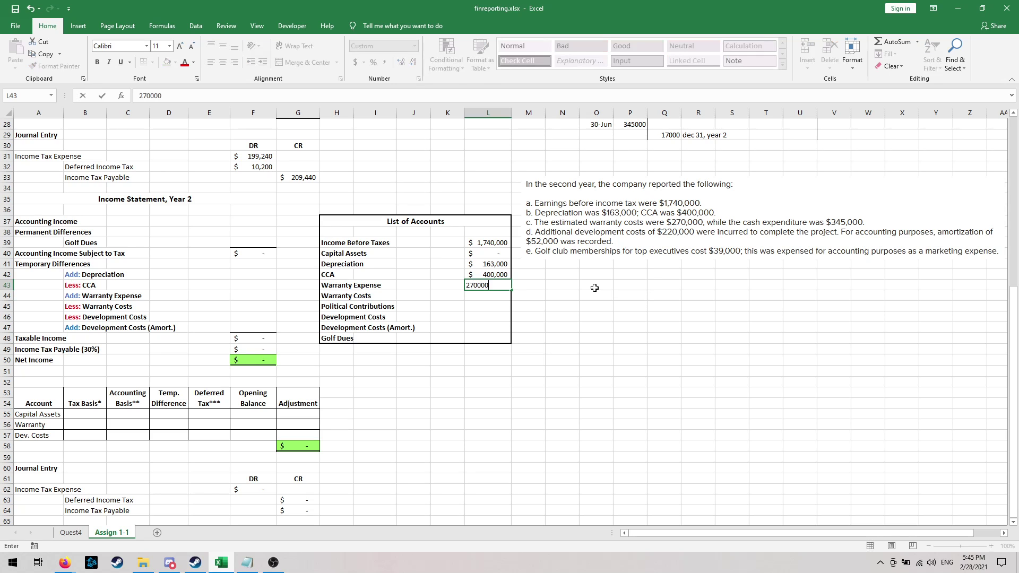
key("Return")
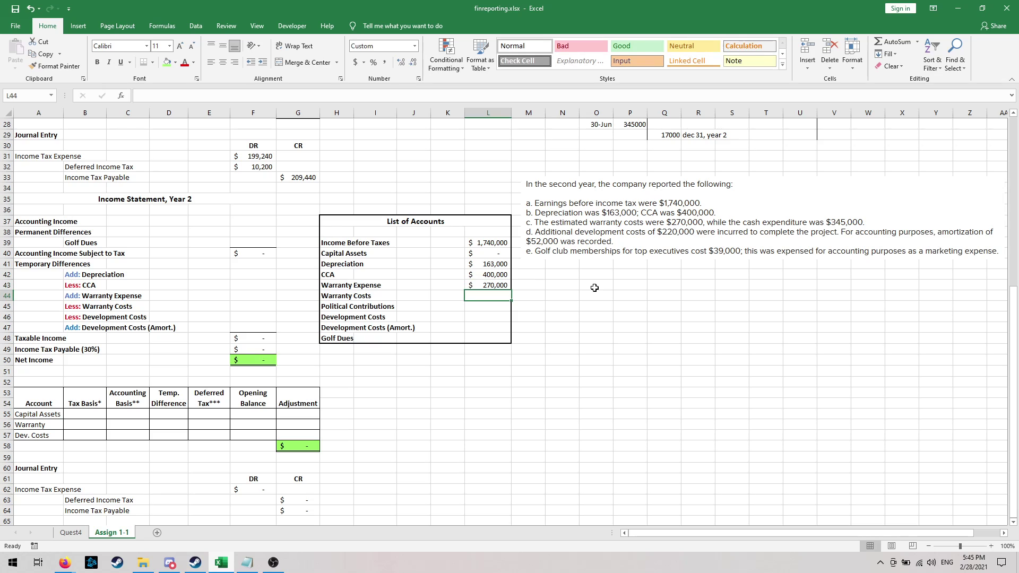
type("345000")
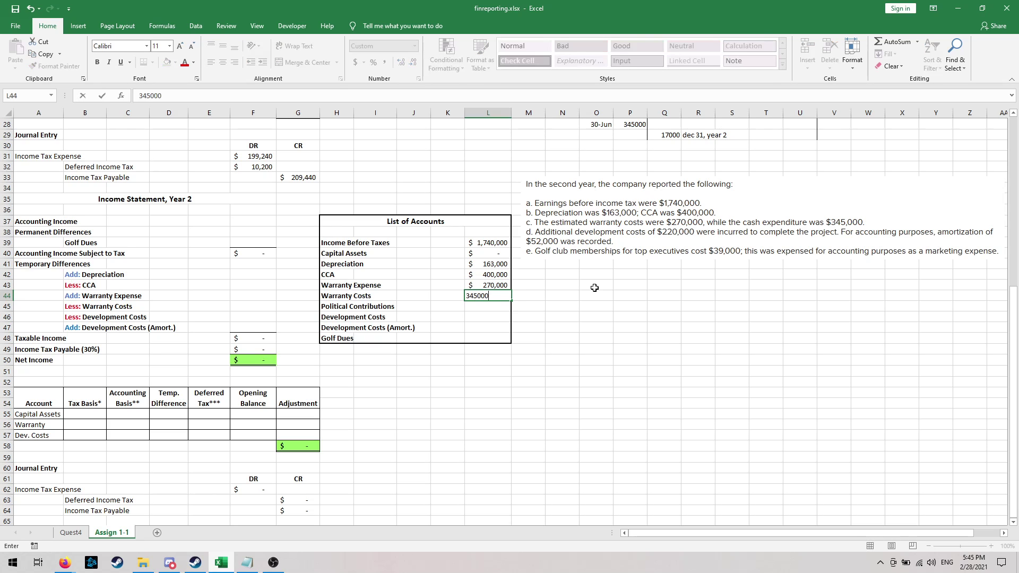
key("Return")
- Fill the Year 2 List of Accounts with Political Contributions 0, Development Costs 220,000 and Development Costs (Amort.) 52000
type("0")
key("Return")
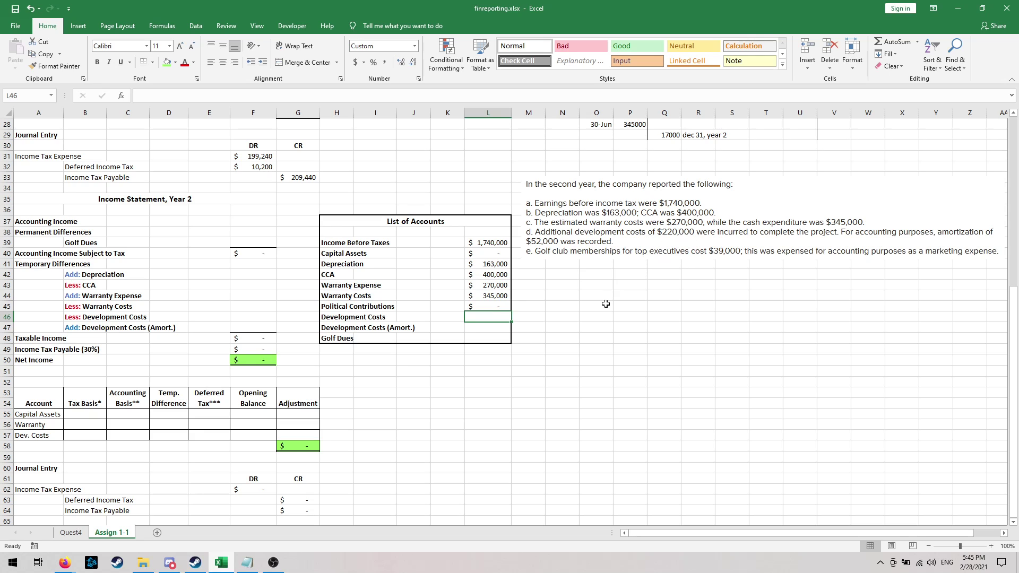
type("220,000")
key("Return")
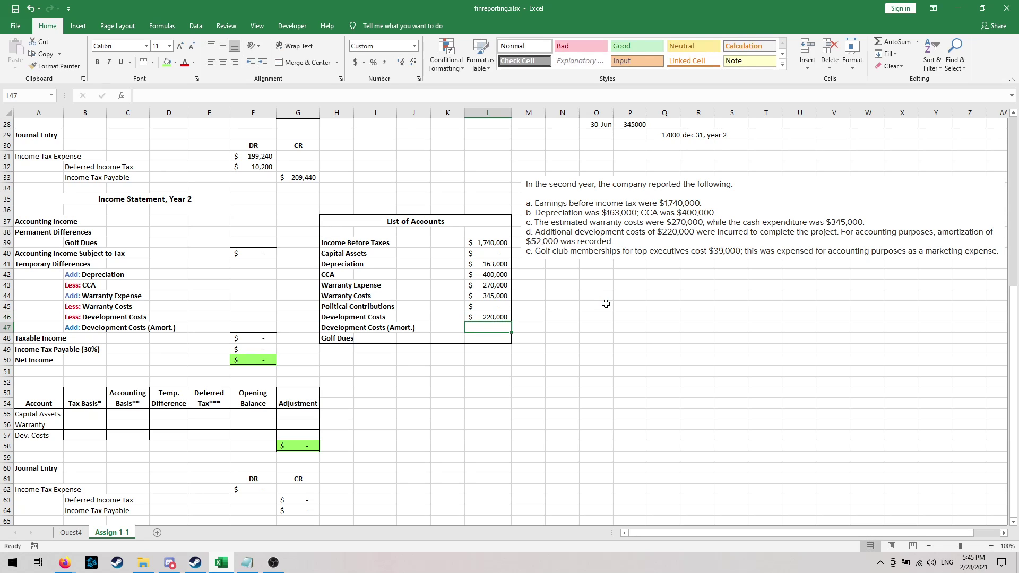
type("52000")
key("Return")
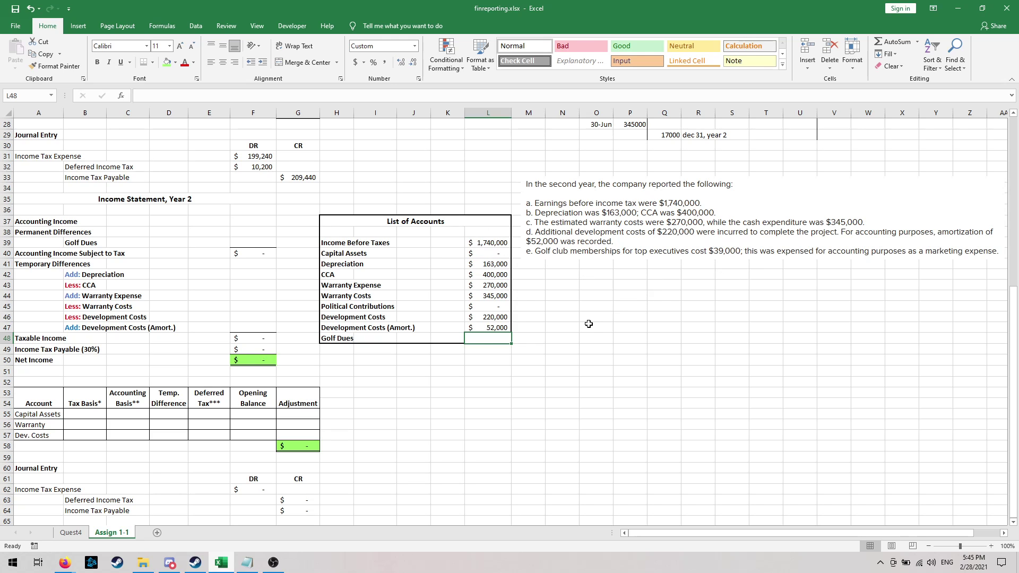
- Enter Golf Dues of 39000 in the Year 2 List of Accounts
type("39000")
key("Return")
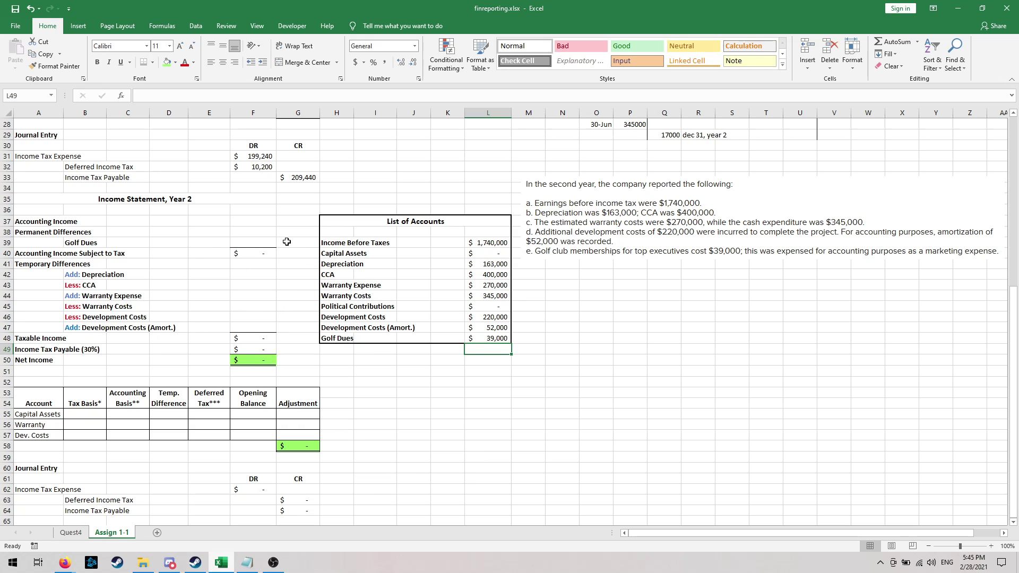
- Link Accounting Income and Golf Dues in the Year 2 income statement to Income Before Taxes and Golf Dues in the List of Accounts
left_click(247, 221)
type("=")
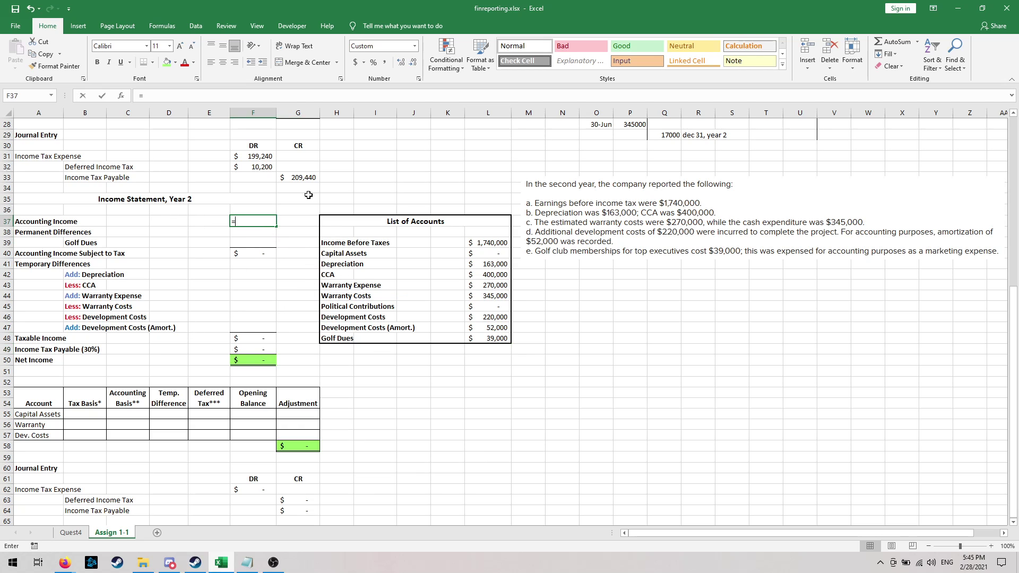
left_click(479, 241)
key("Return")
left_click(257, 244)
type("=")
left_click(495, 341)
key("Return")
- Link the Year 2 Depreciation addition and the CCA deduction, as a negative, to their List of Accounts amounts
left_click(256, 272)
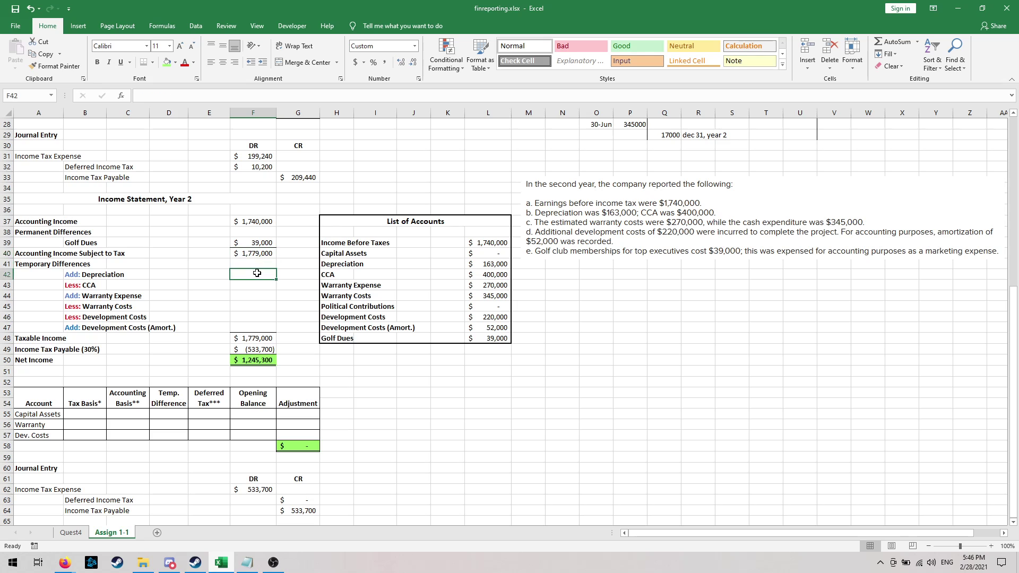
type("=")
left_click(496, 266)
key("Return")
type("=")
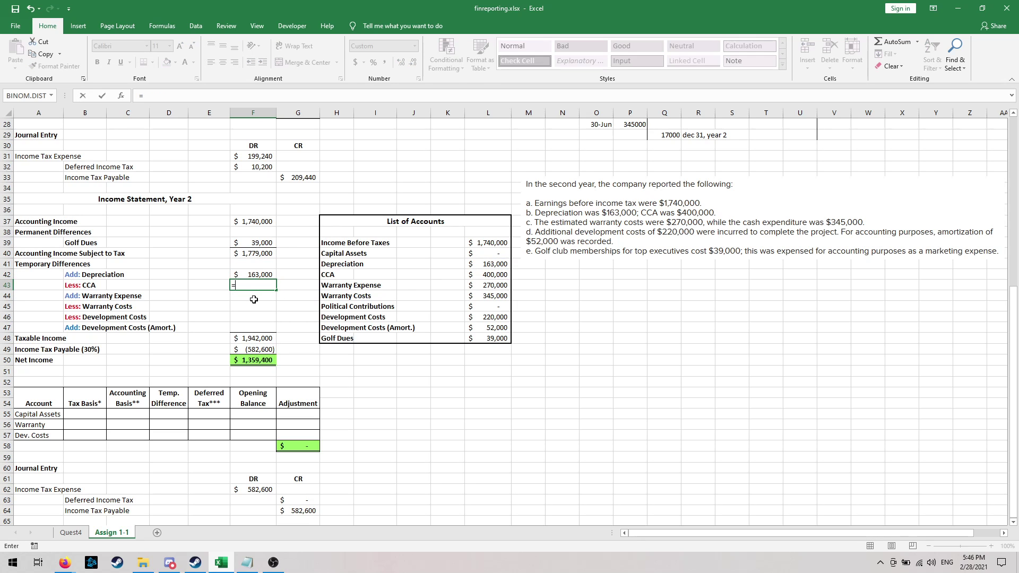
left_click(495, 273)
key("Return")
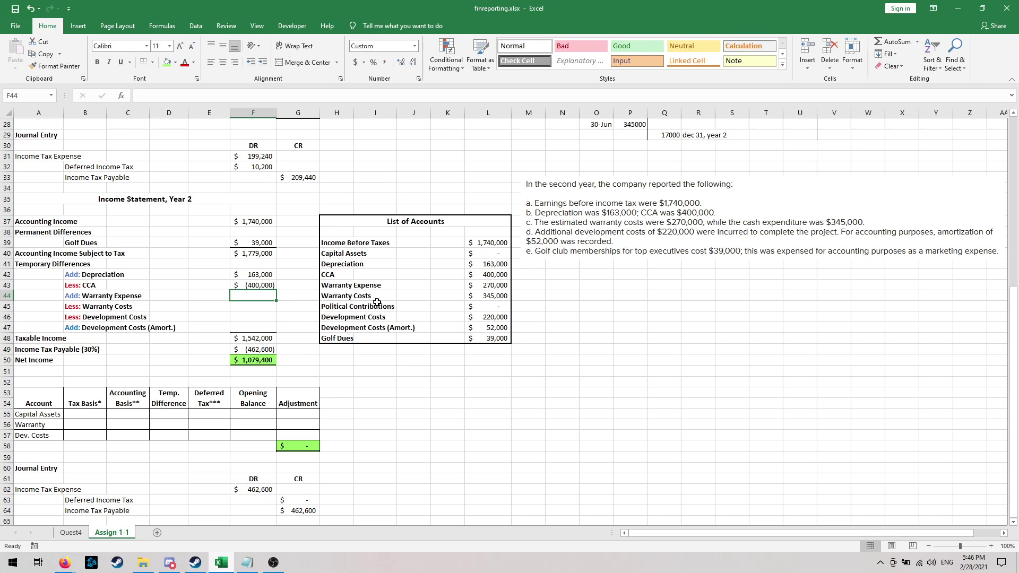
- Link the Year 2 Warranty Expense addition and the Warranty Costs deduction, as a negative, to the List of Accounts
type("=")
key("Return")
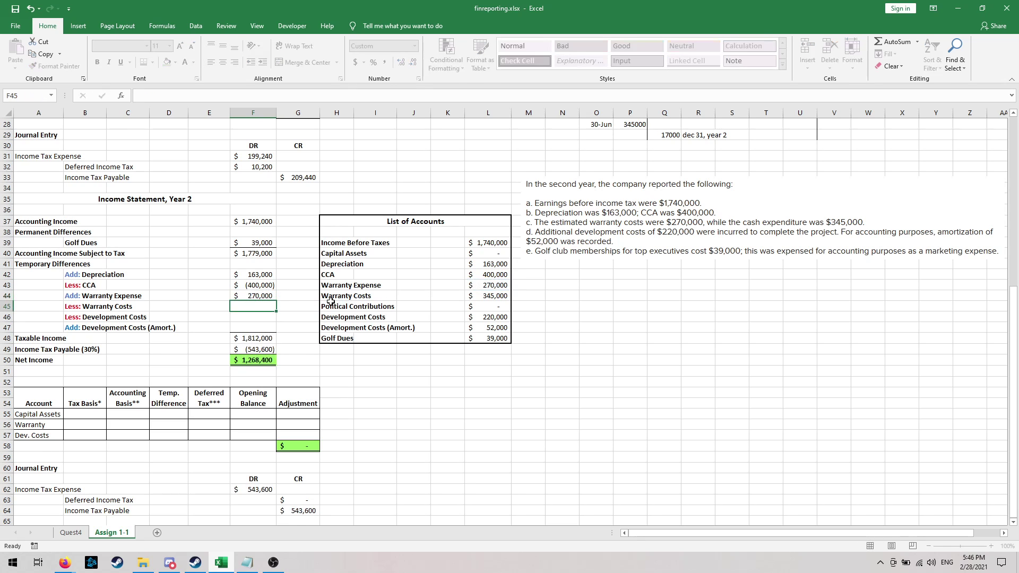
type("=-")
left_click(489, 298)
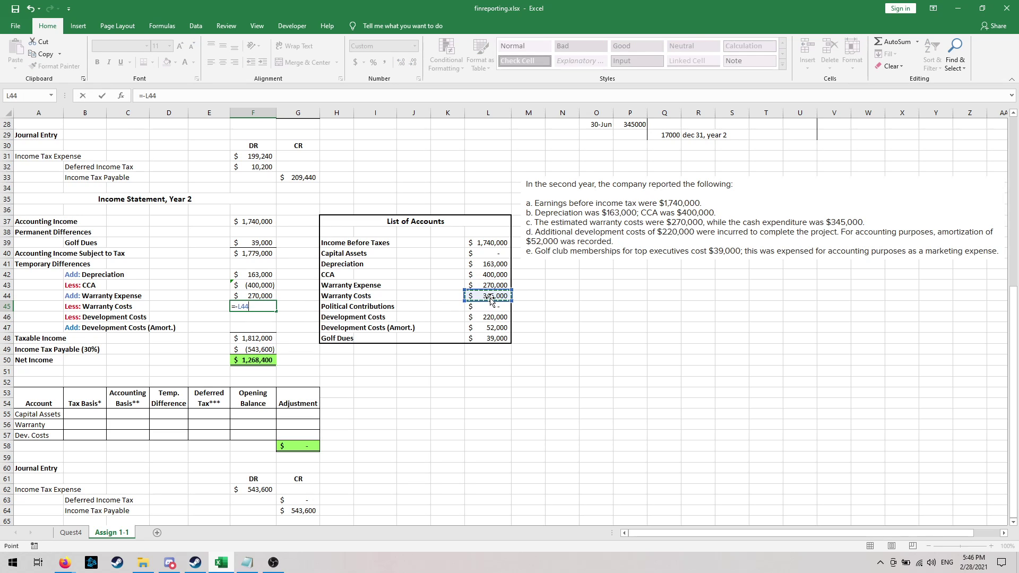
key("Return")
- Link the Year 2 Development Costs deduction, as a negative, and the Development Costs (Amort.) addition to the List of Accounts
type("=-")
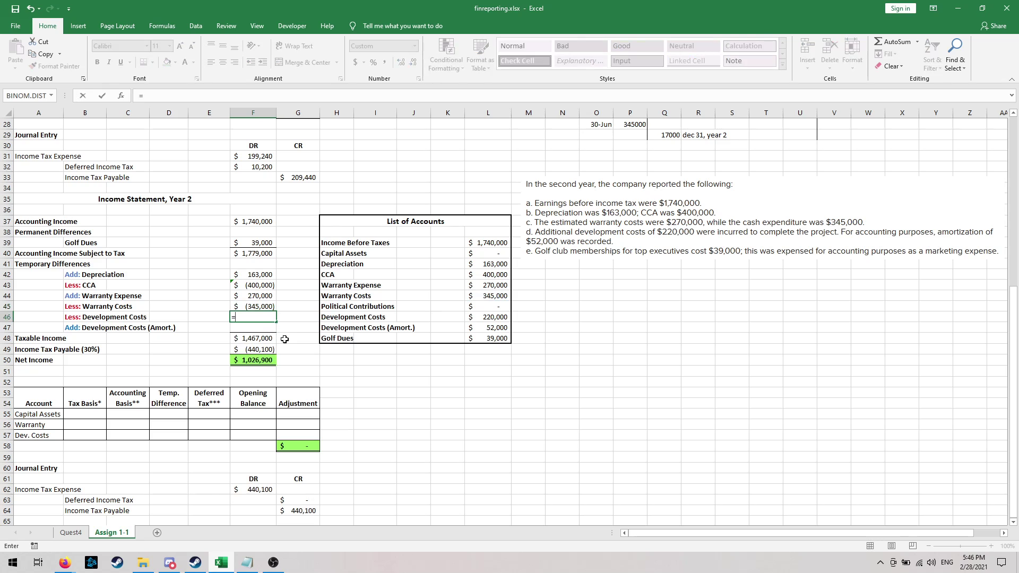
left_click(494, 316)
key("Return")
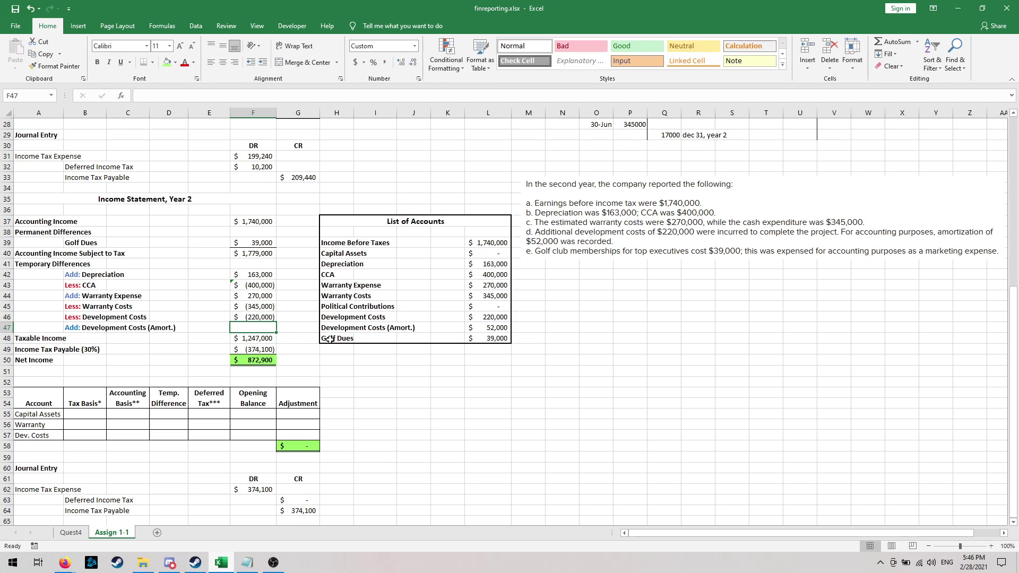
type("=")
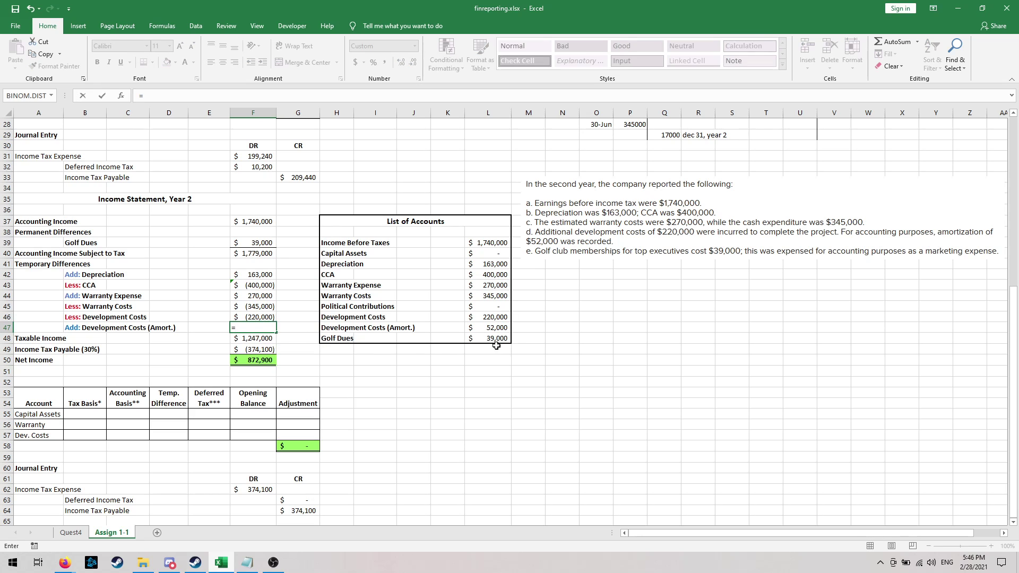
left_click(497, 329)
key("Return")
left_click(448, 403)
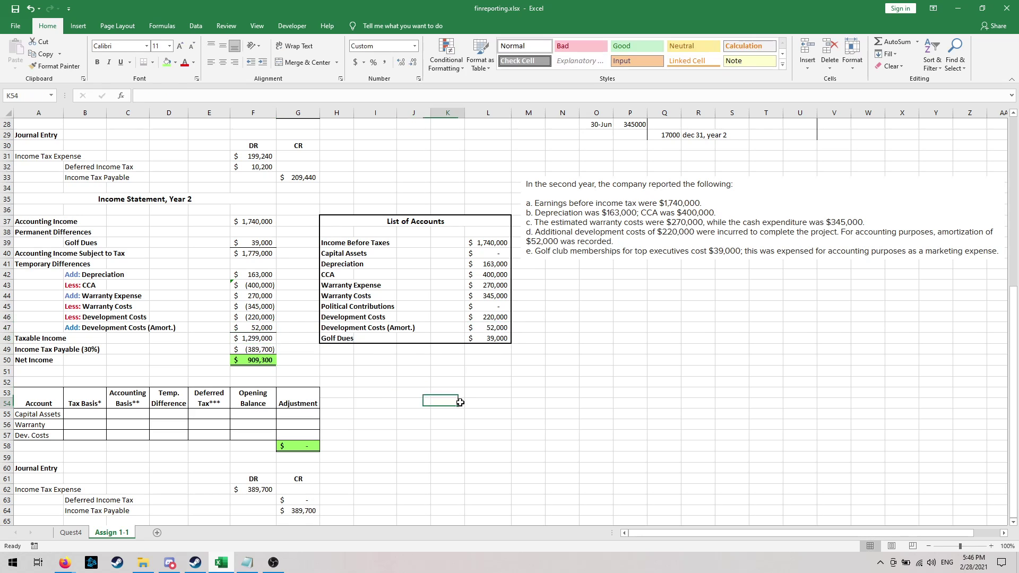
- Clear the Income Tax Expense and Deferred Income Tax amounts from the Year 2 journal entry
left_click_drag(262, 490, 335, 497)
key("ctrl+z")
scroll(344, 477, "down", 9)
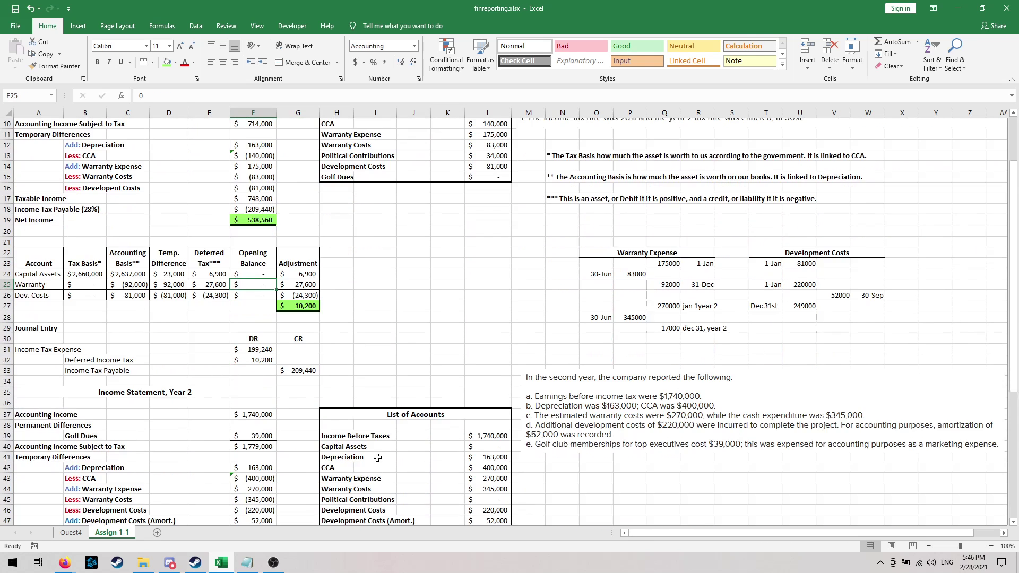
scroll(350, 457, "down", 1)
left_click_drag(249, 425, 300, 436)
key("Delete")
left_click(487, 435)
scroll(229, 424, "up", 1)
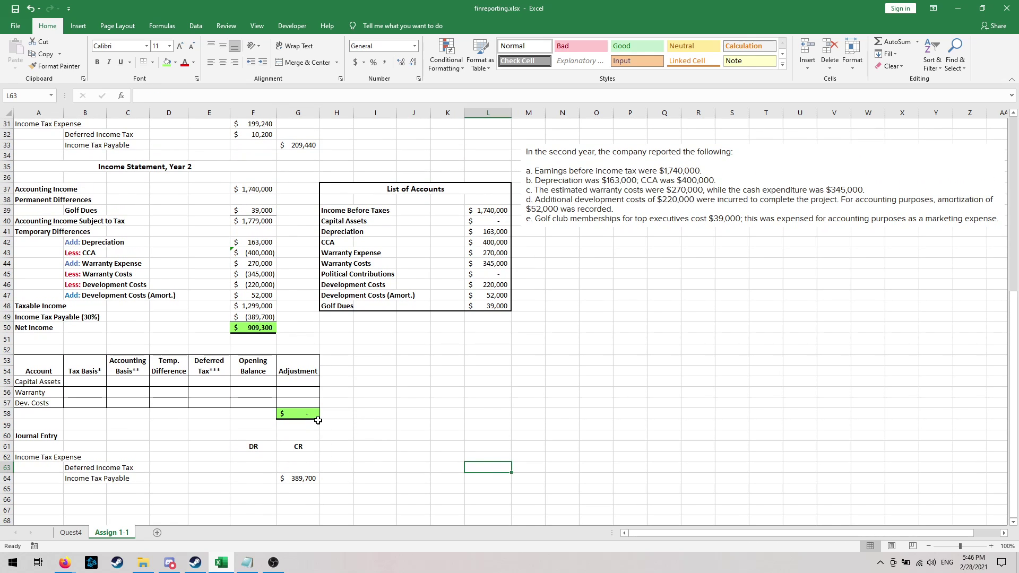
- Inspect the formula behind Income Tax Payable (30%) in the Year 2 income statement
left_click(254, 316)
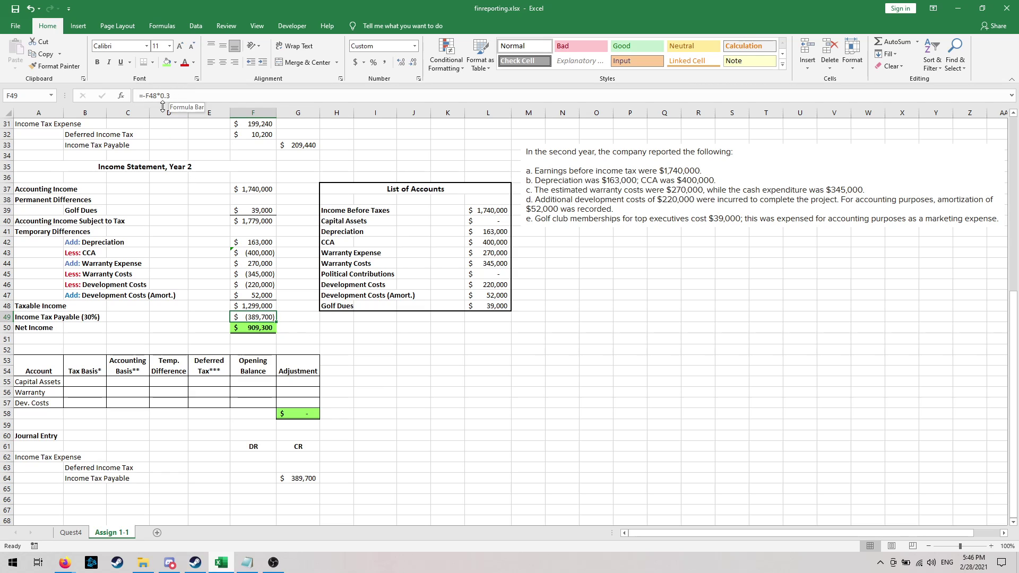
left_click(375, 427)
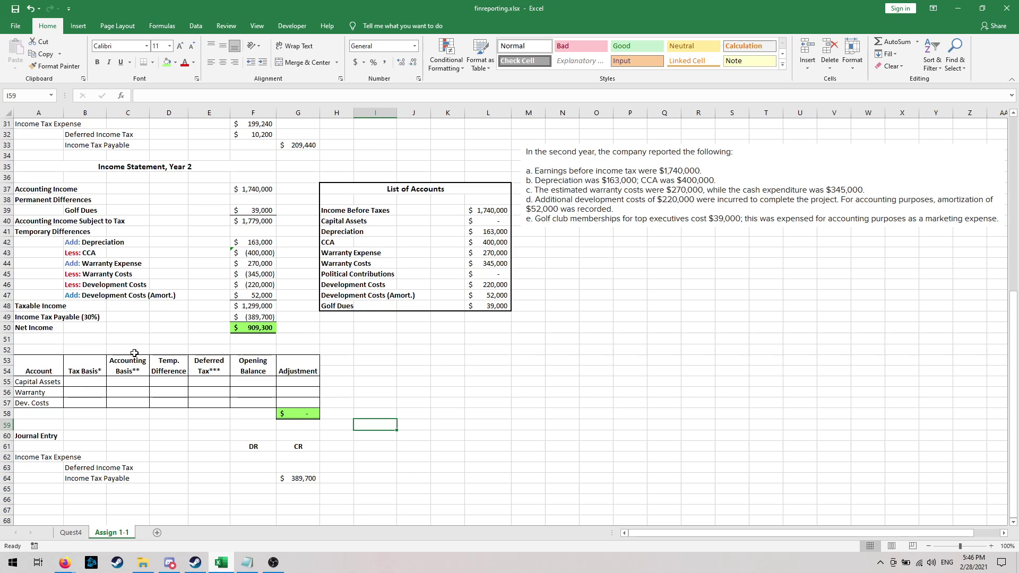
- Enter a Tax Basis of 0 for Warranty and Dev. Costs in the Year 2 deferred tax schedule
left_click(91, 392)
type("0")
key("Return")
type("0")
key("Return")
key("Return")
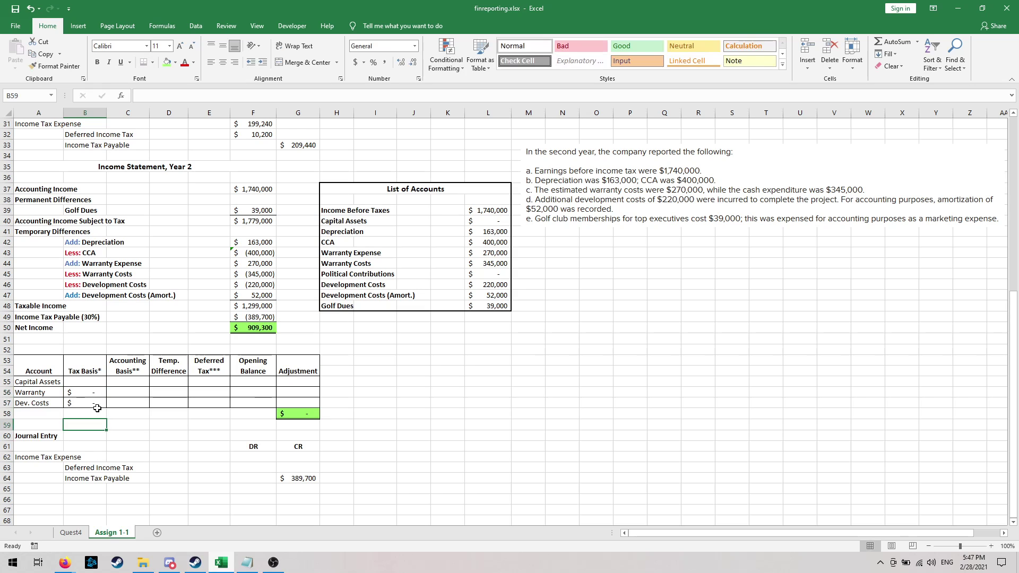
- Calculate the Year 2 Capital Assets Tax Basis as the Year 1 Tax Basis minus Year 2 CCA
left_click(90, 383)
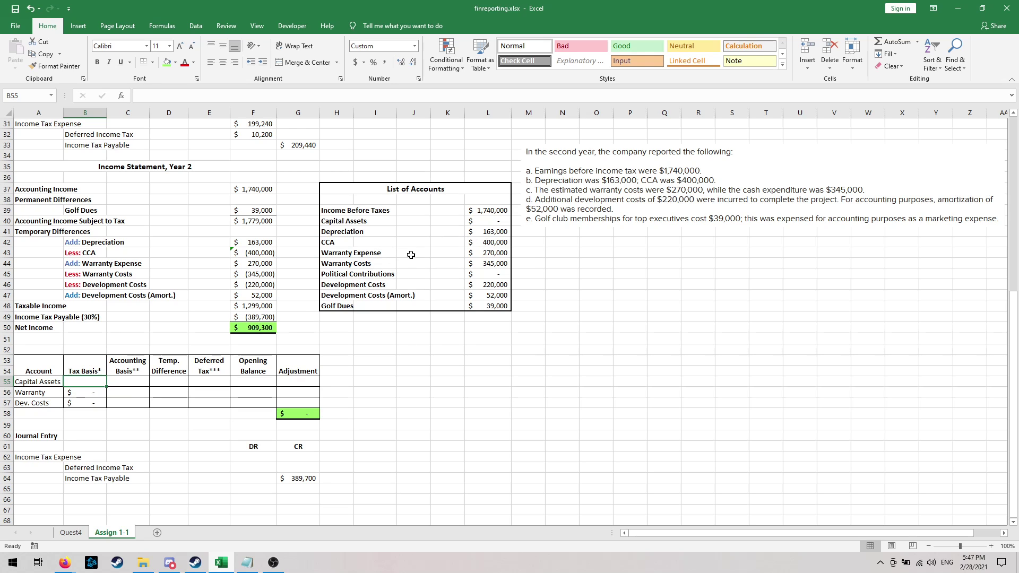
scroll(382, 250, "up", 9)
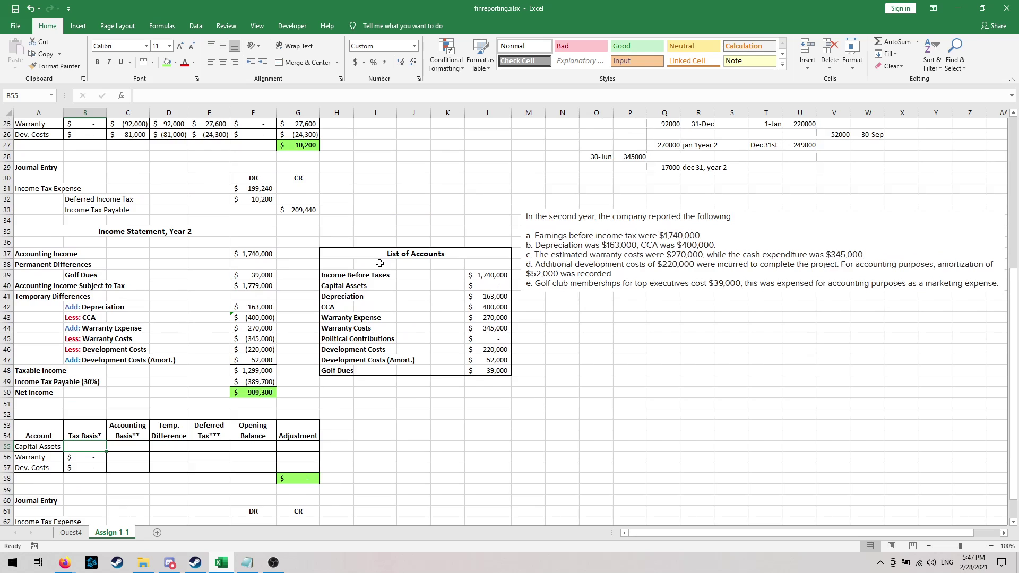
scroll(491, 164, "down", 4)
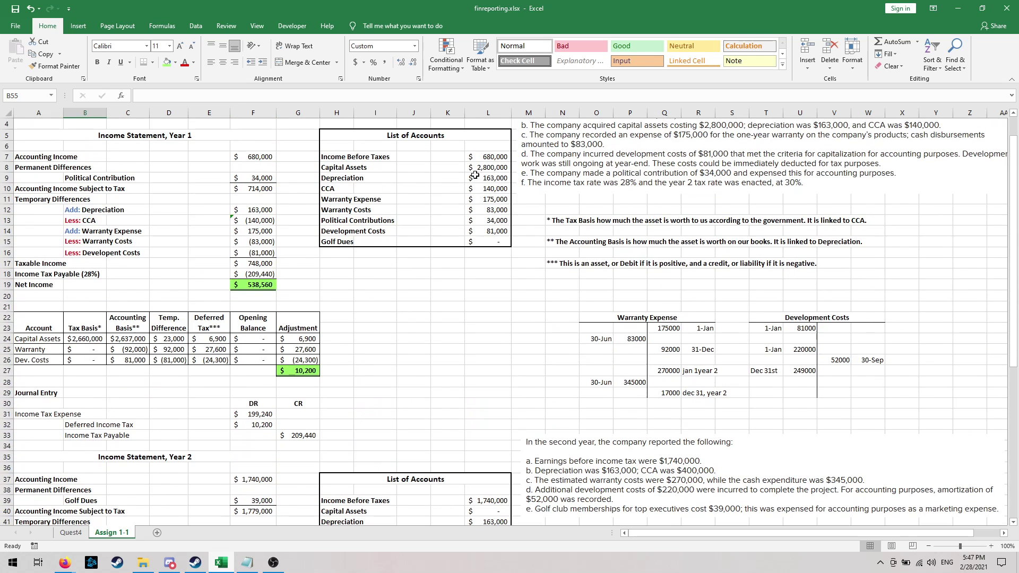
scroll(416, 414, "down", 3)
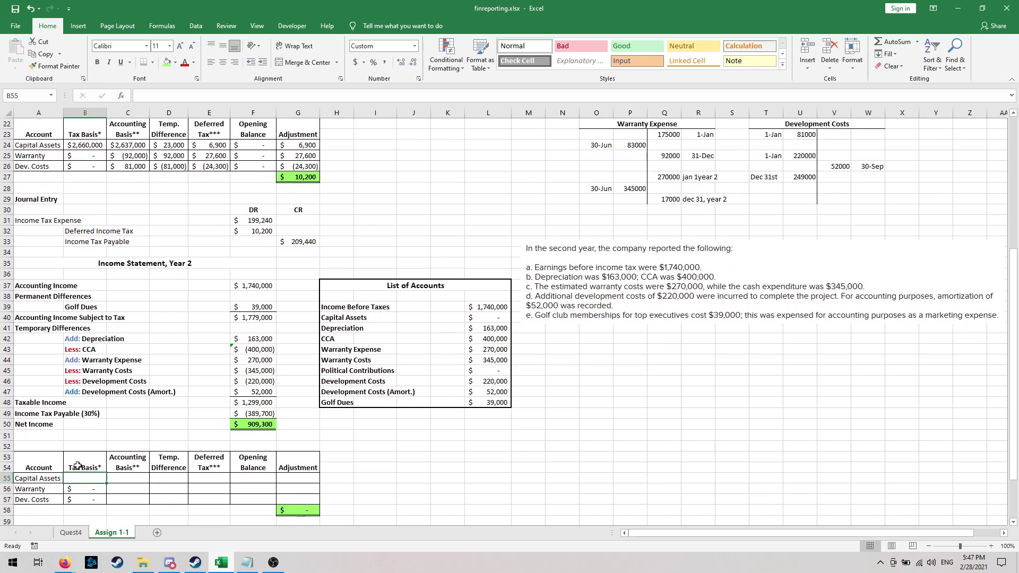
type("=")
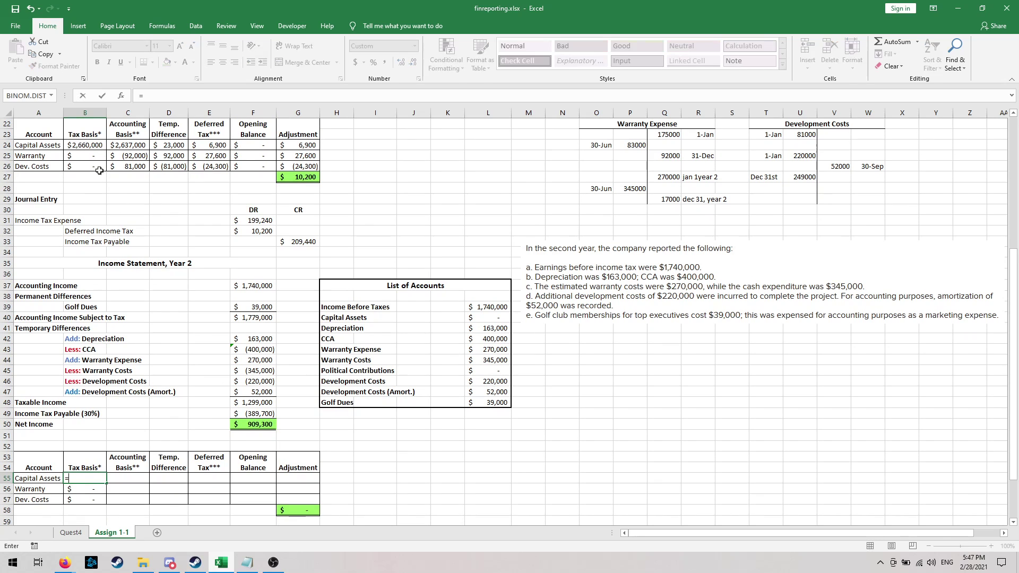
left_click(85, 145)
type("-")
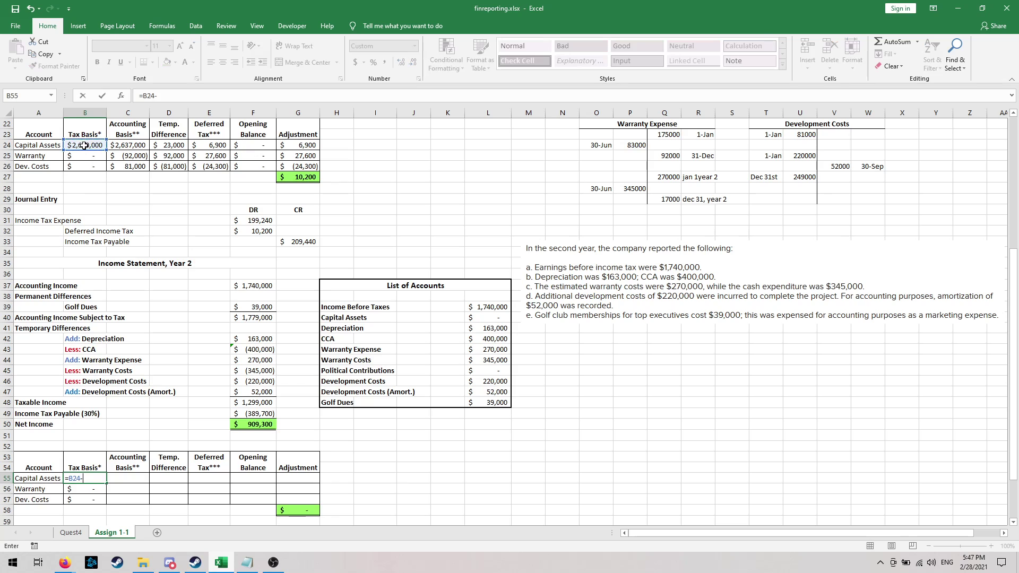
left_click(487, 340)
key("Return")
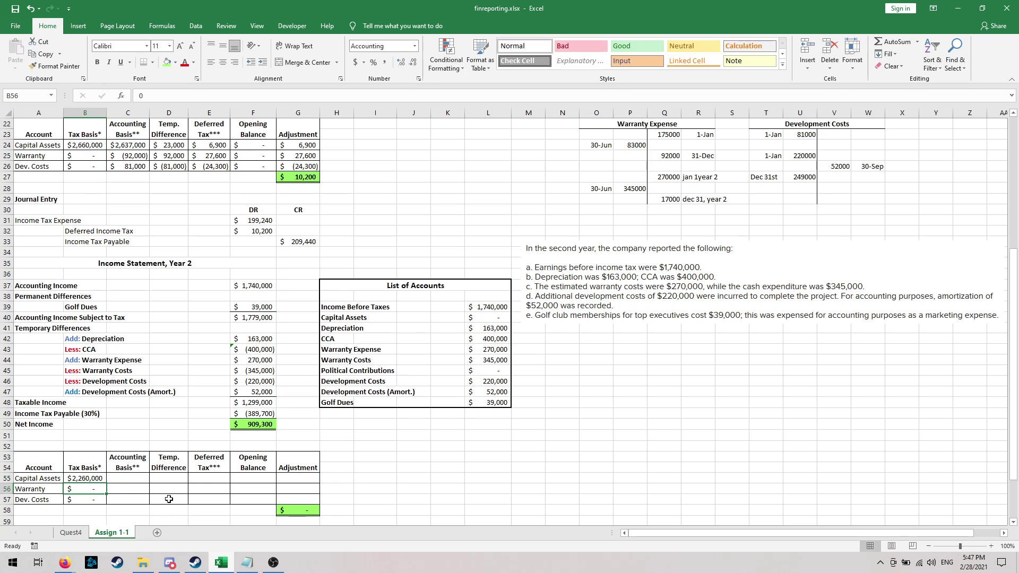
- Calculate the Year 2 Capital Assets Accounting Basis as the Year 1 Accounting Basis minus Year 2 Depreciation
left_click(137, 479)
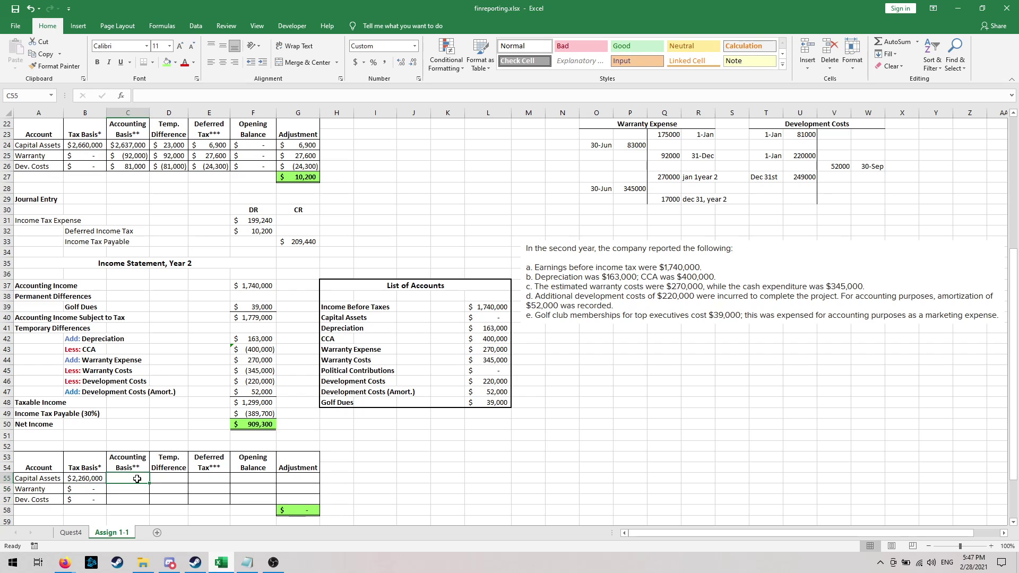
type("=")
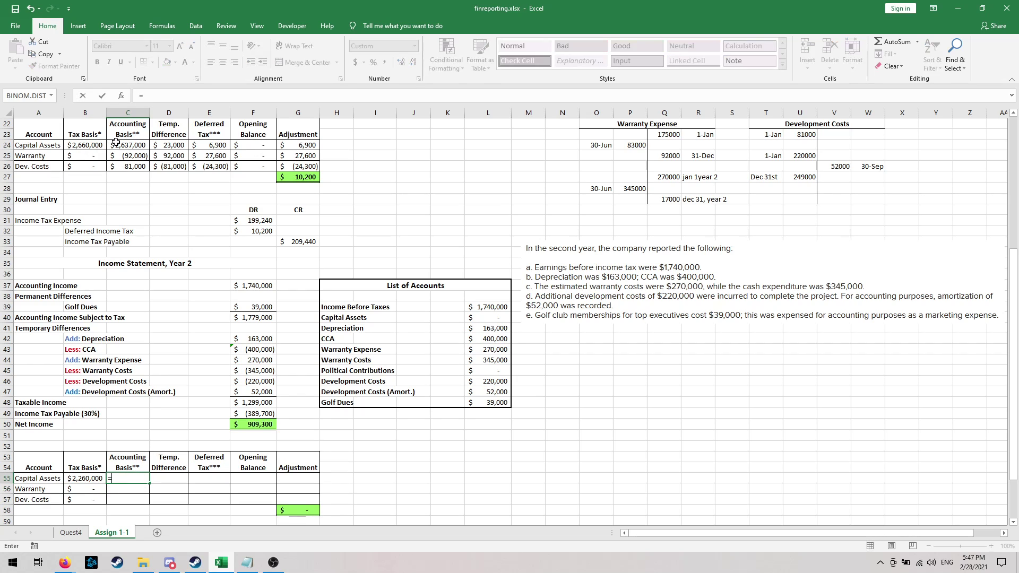
left_click(138, 147)
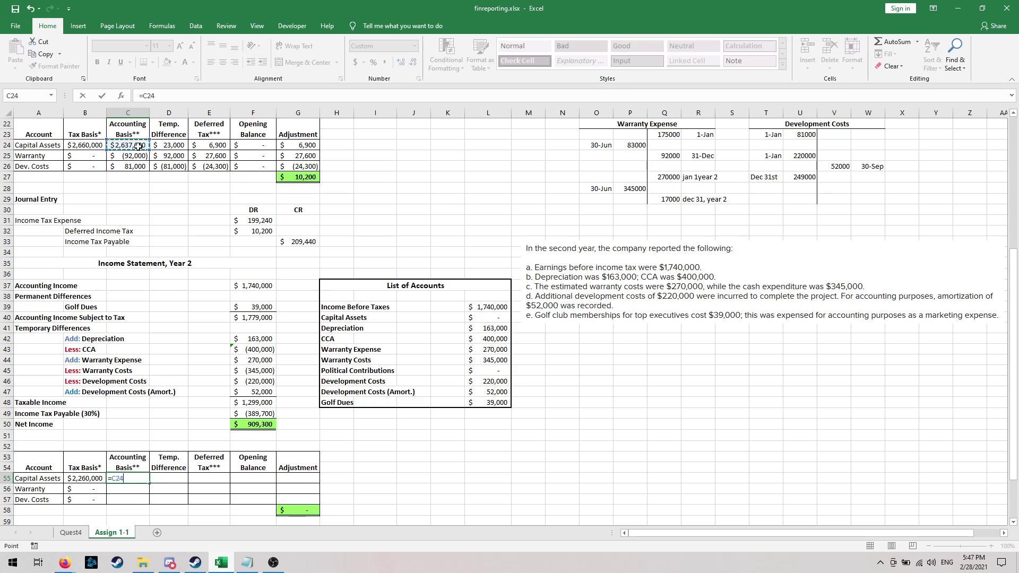
type("-")
left_click(491, 328)
key("Return")
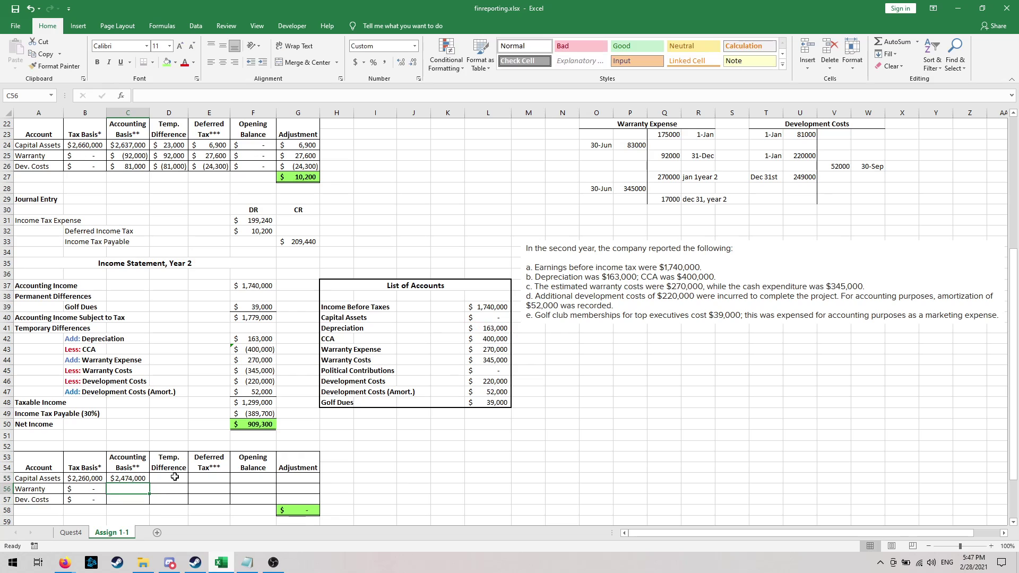
- Set the Year 2 Warranty Accounting Basis to the negative of the Warranty Expense T-account's Dec 31, Year 2 balance
left_click(174, 477)
left_click(123, 489)
type("=")
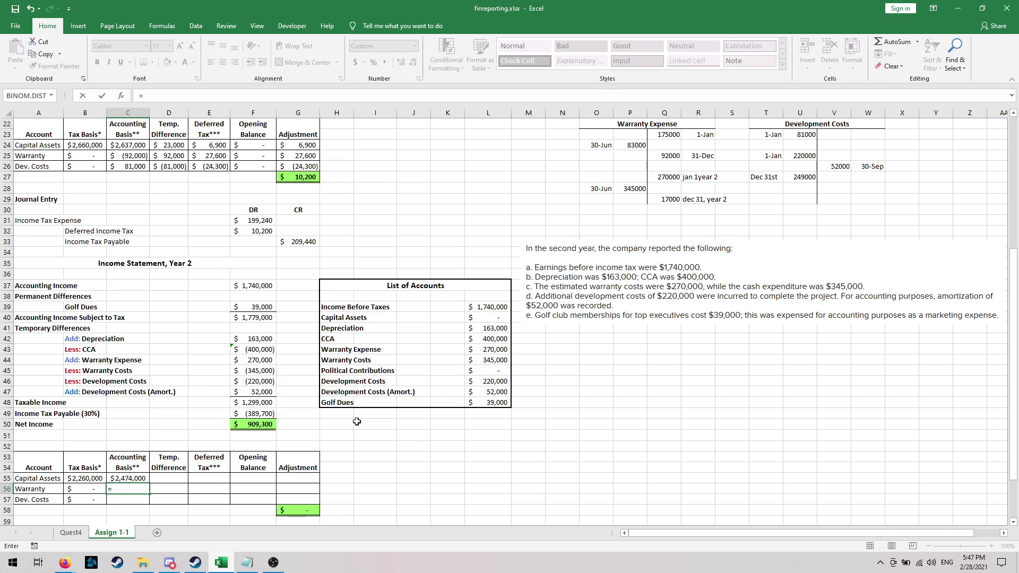
type("-")
left_click(672, 200)
key("Return")
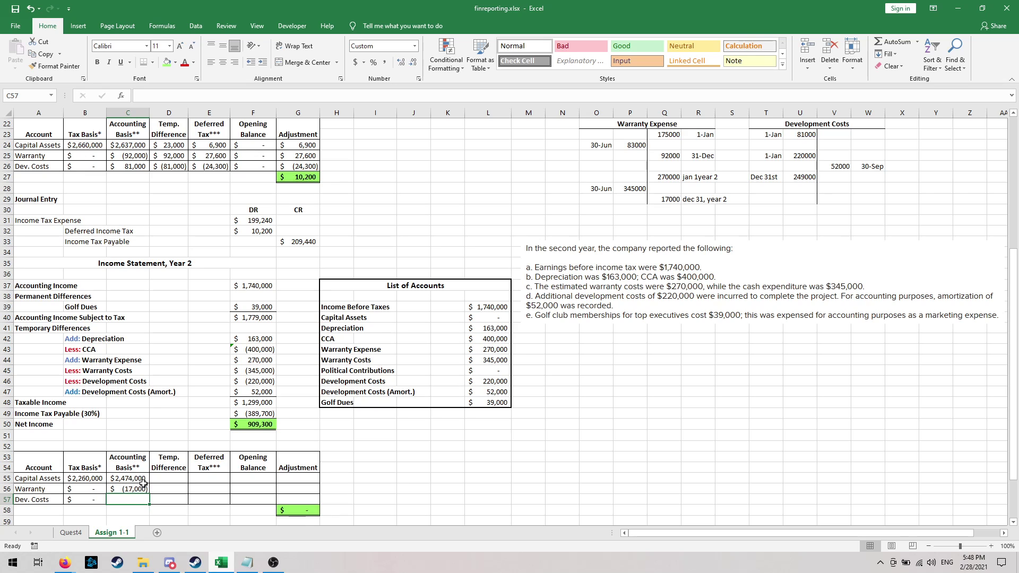
- Link the Year 2 Dev. Costs Accounting Basis to the Dec 31st balance in the Development Costs T-account
type("=")
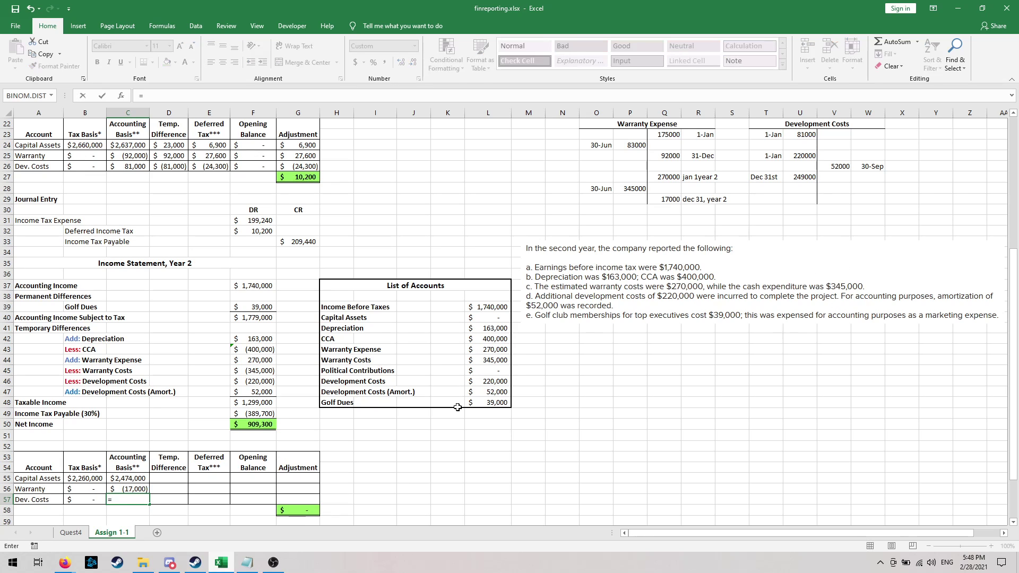
left_click(802, 177)
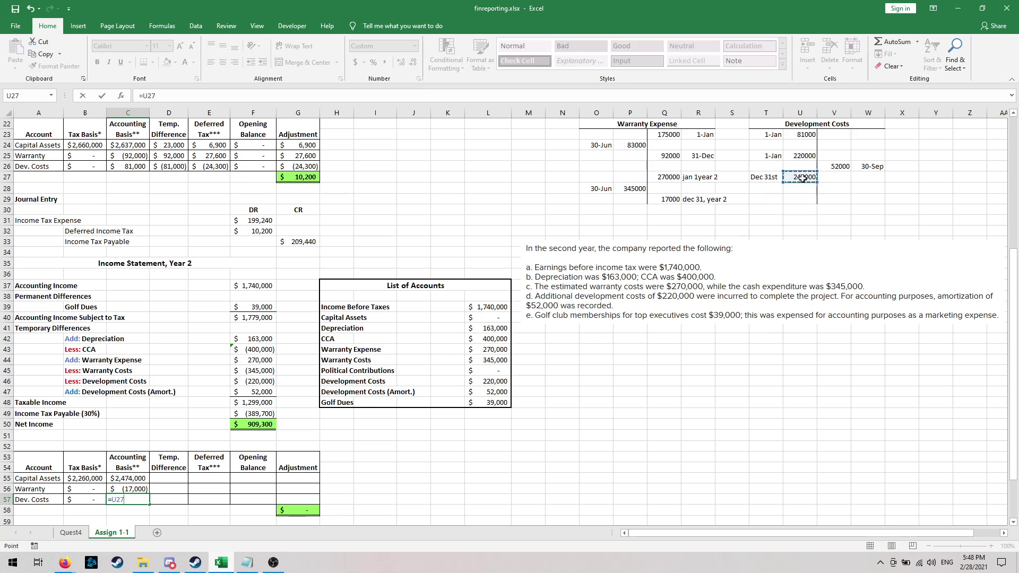
key("Return")
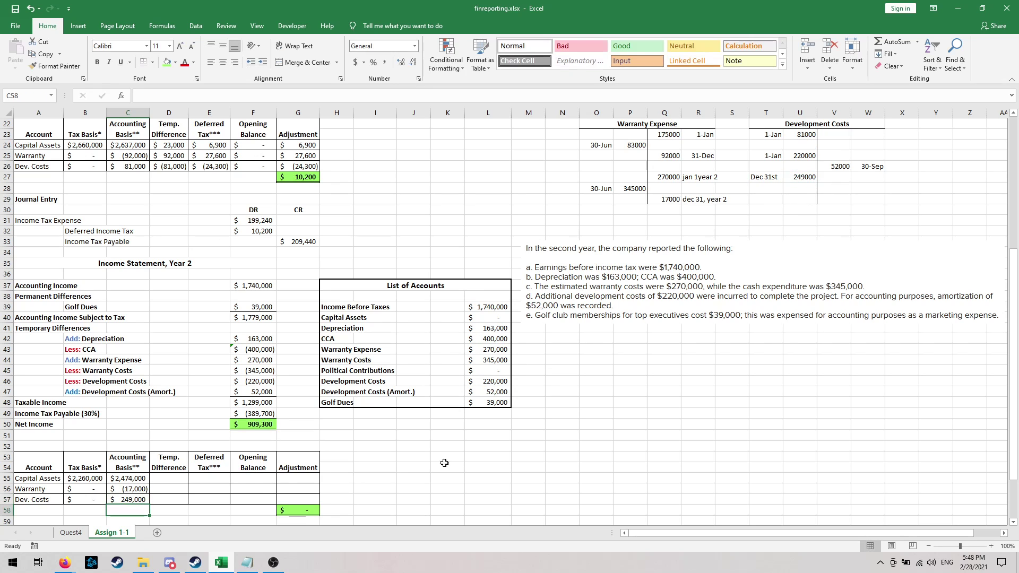
left_click(434, 474)
- Calculate the Year 2 Capital Assets Temp. Difference as Tax Basis minus Accounting Basis and fill the formula down to Dev. Costs
scroll(318, 457, "down", 1)
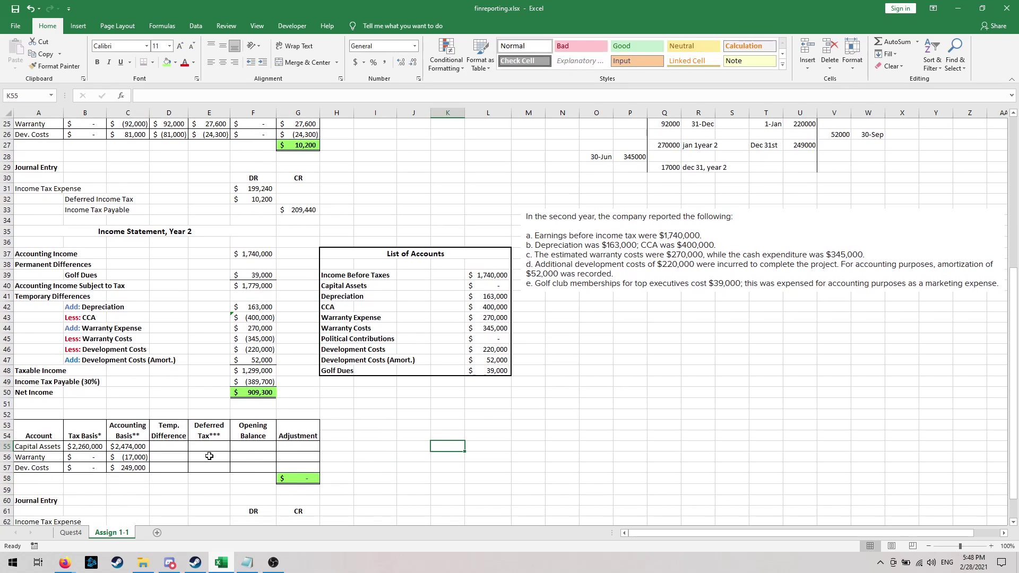
left_click(168, 446)
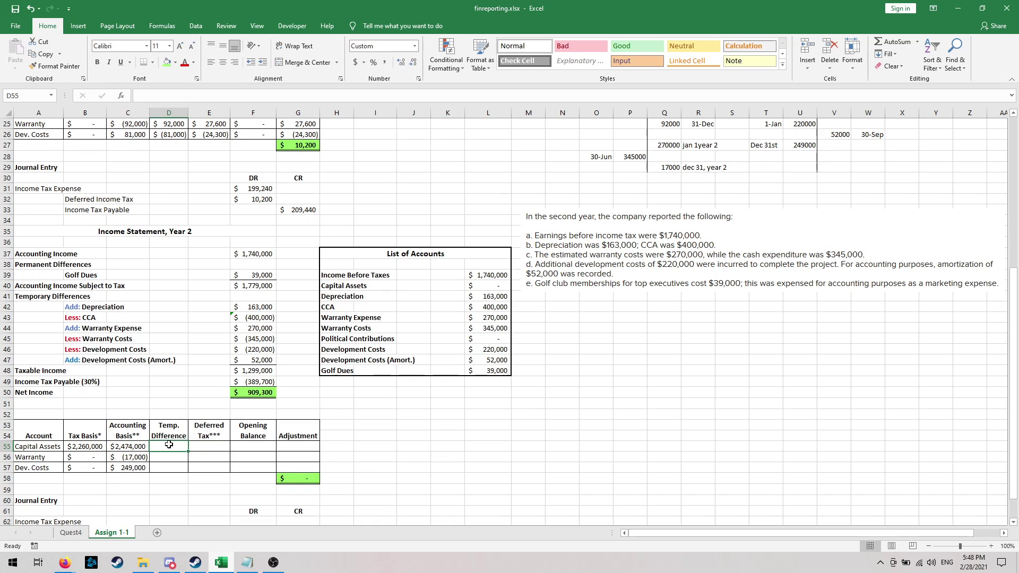
type("=")
left_click(76, 446)
type("-")
left_click(128, 446)
key("Return")
left_click(173, 447)
left_click_drag(188, 452, 188, 470)
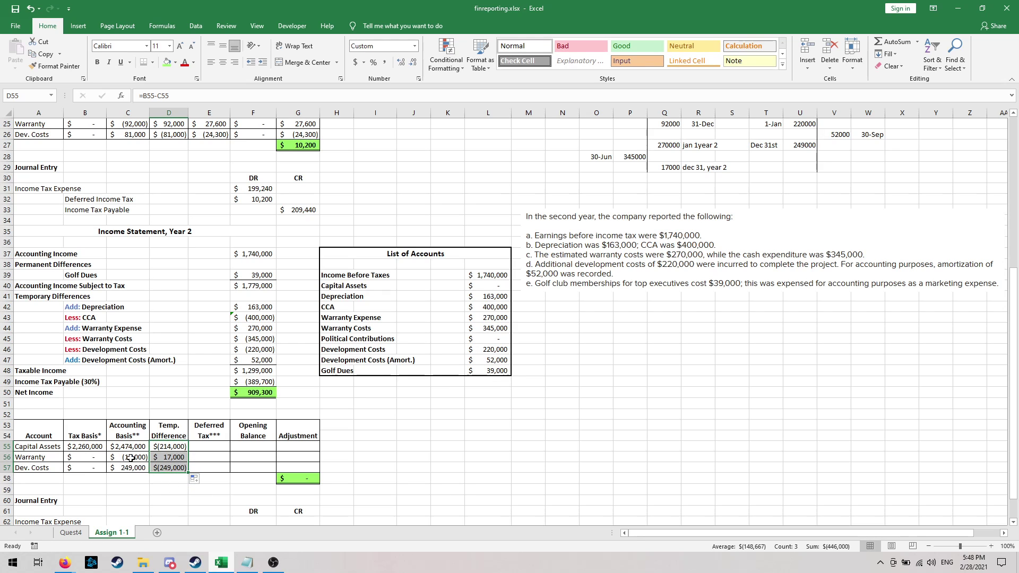
- Calculate the Year 2 Capital Assets Deferred Tax as the Temp. Difference times 0.3 and fill the formula down to Dev. Costs
left_click(122, 497)
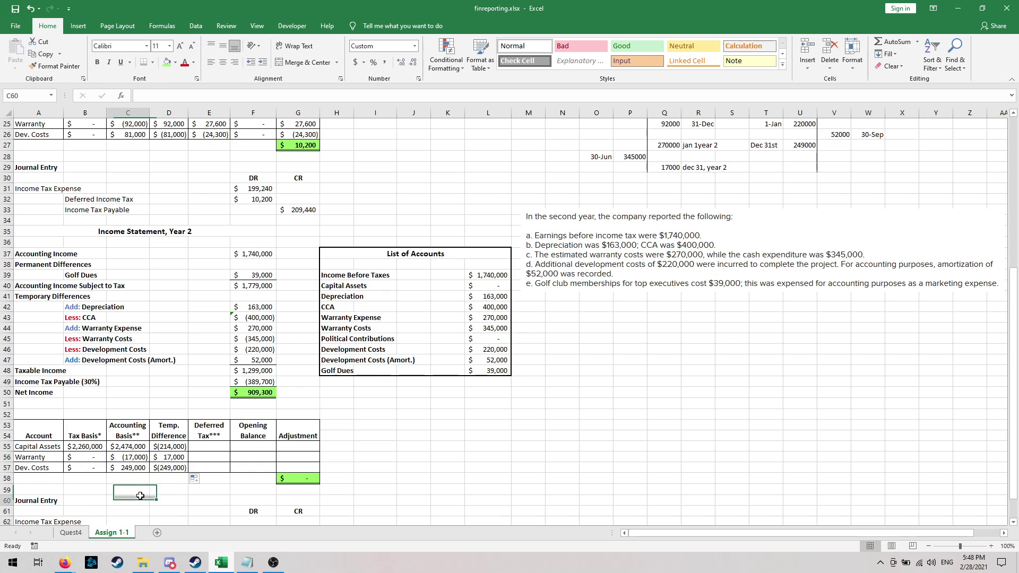
left_click(216, 445)
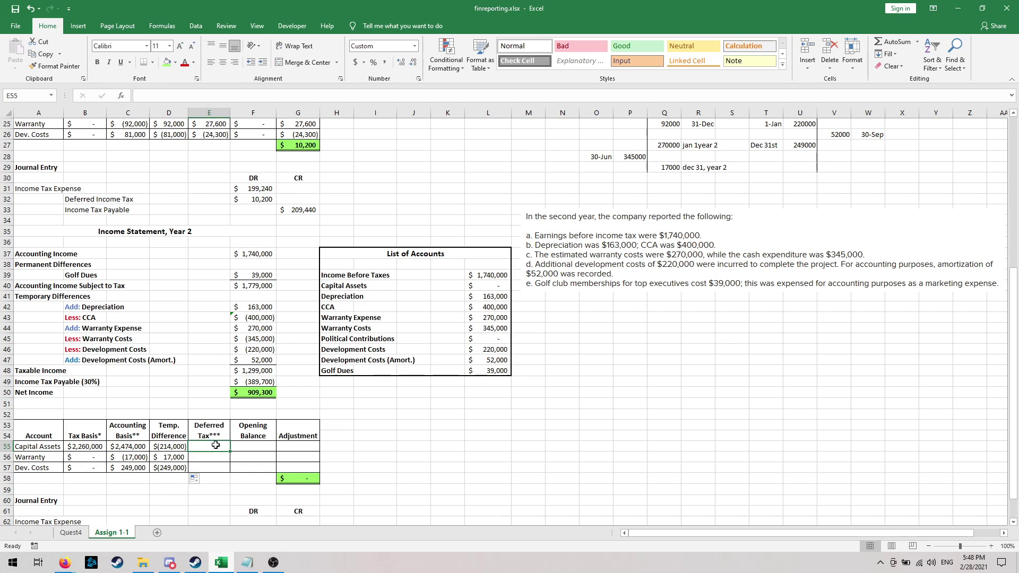
type("=")
left_click(174, 446)
type("*")
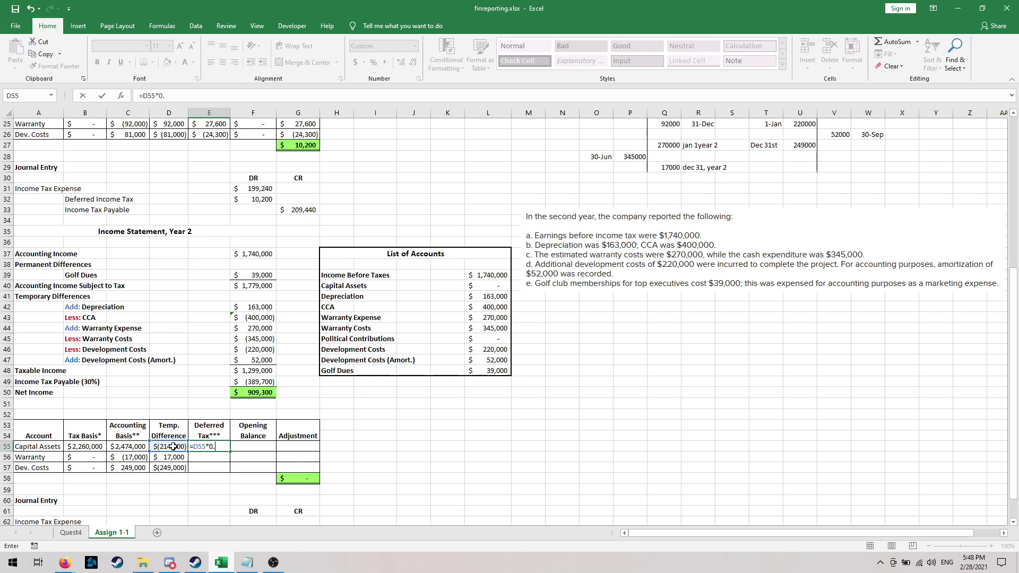
key("Return")
left_click(202, 446)
left_click_drag(230, 450, 231, 470)
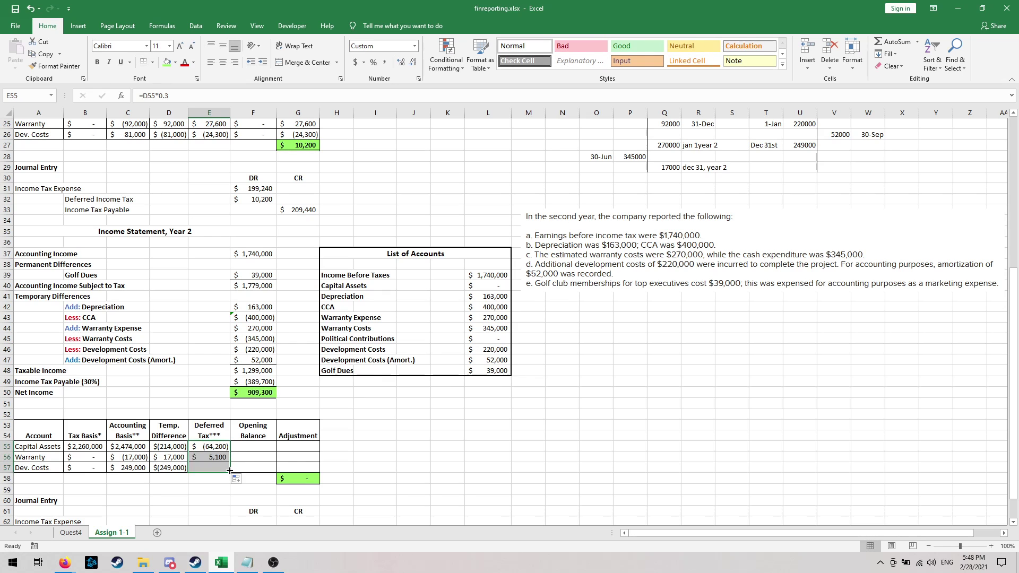
- Link the Year 2 Capital Assets Opening Balance to the Year 1 Capital Assets Adjustment and fill the formula down to Dev. Costs
left_click(263, 444)
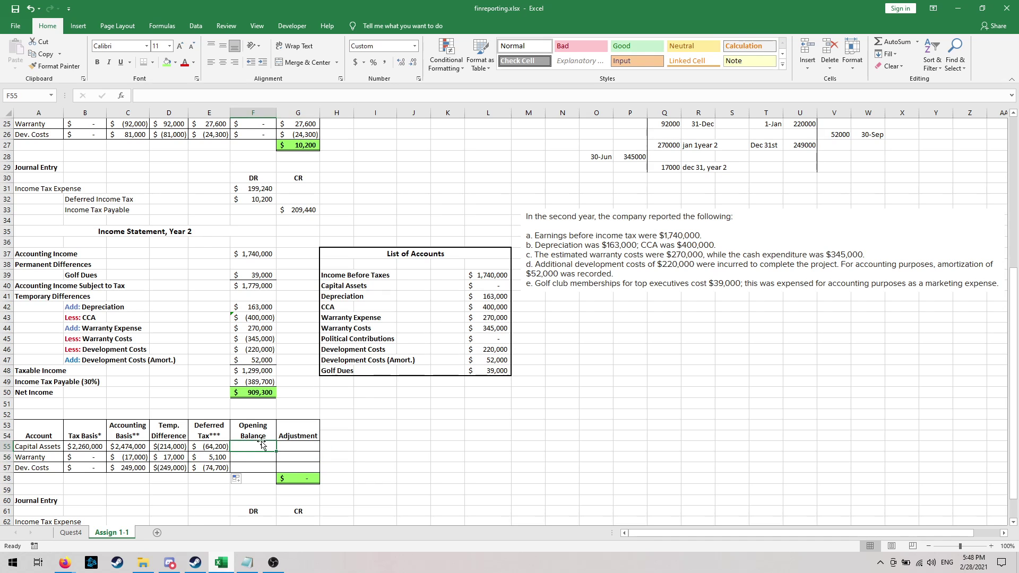
type("=")
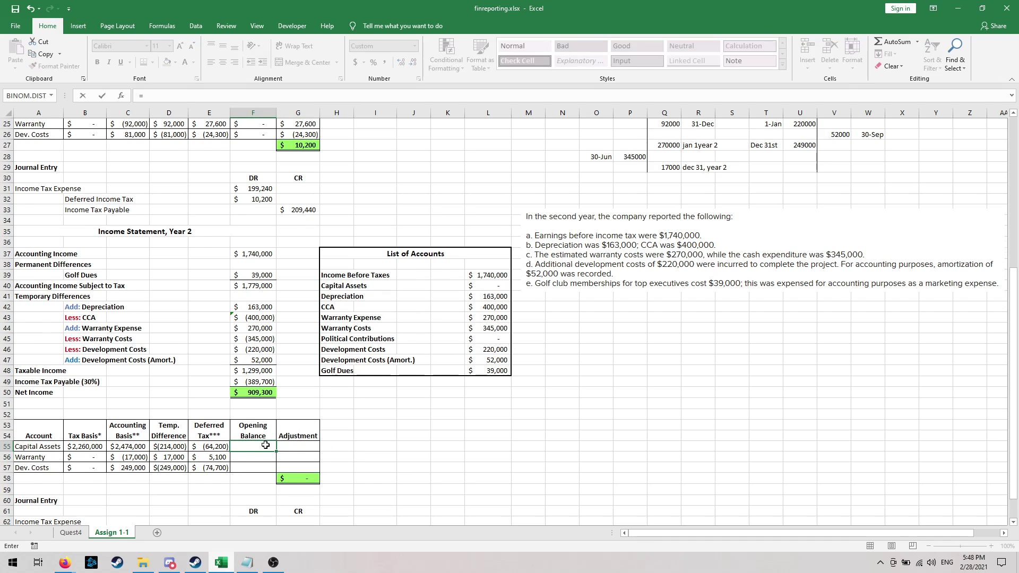
scroll(266, 445, "up", 1)
left_click(301, 145)
key("Return")
left_click(265, 477)
left_click_drag(275, 483, 275, 501)
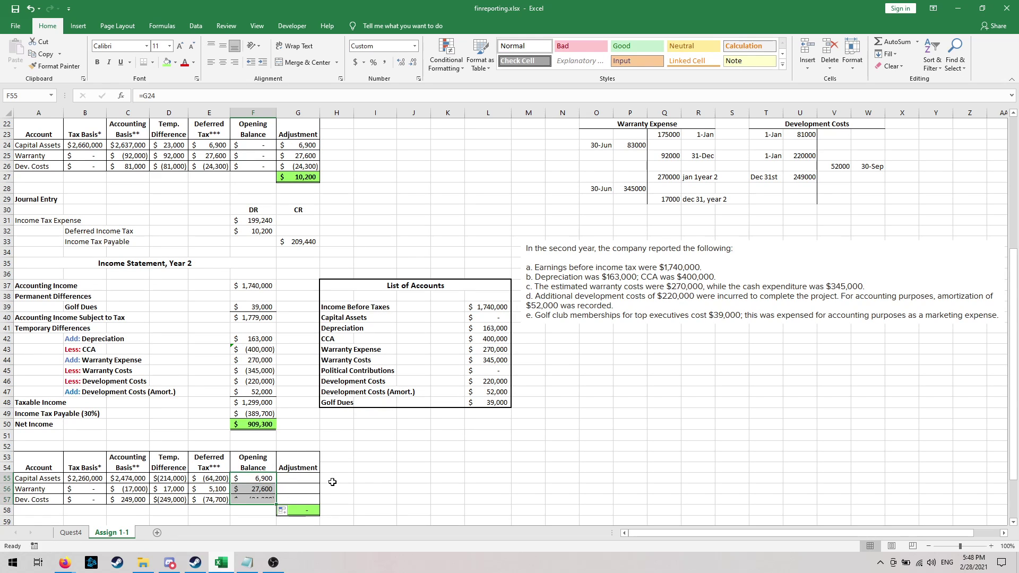
- Calculate the Year 2 Capital Assets Adjustment as Deferred Tax minus Opening Balance and fill the formula down to Dev. Costs
left_click(316, 479)
scroll(378, 468, "down", 1)
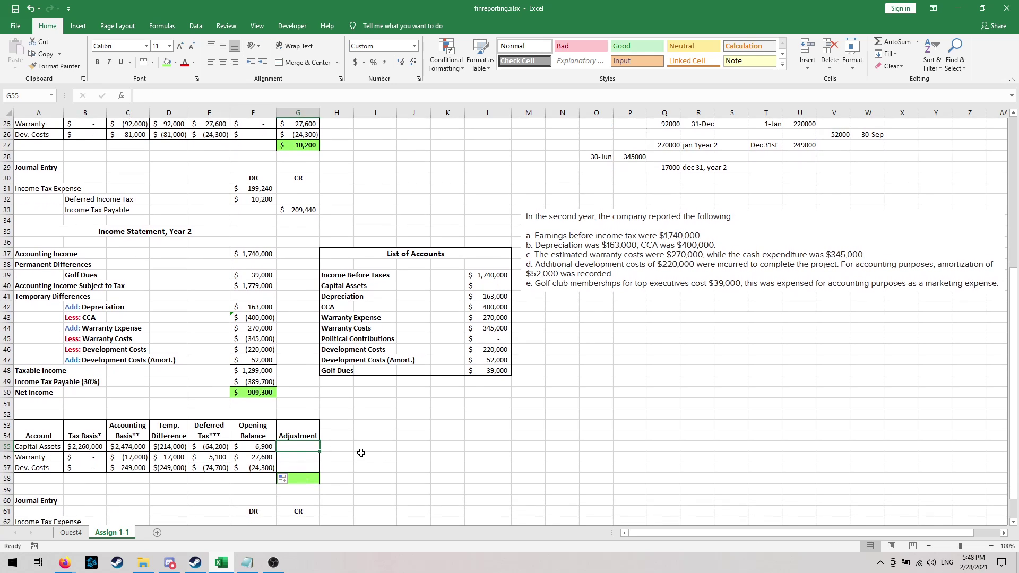
type("=")
left_click(215, 447)
type("-")
left_click(258, 449)
key("Return")
left_click(308, 447)
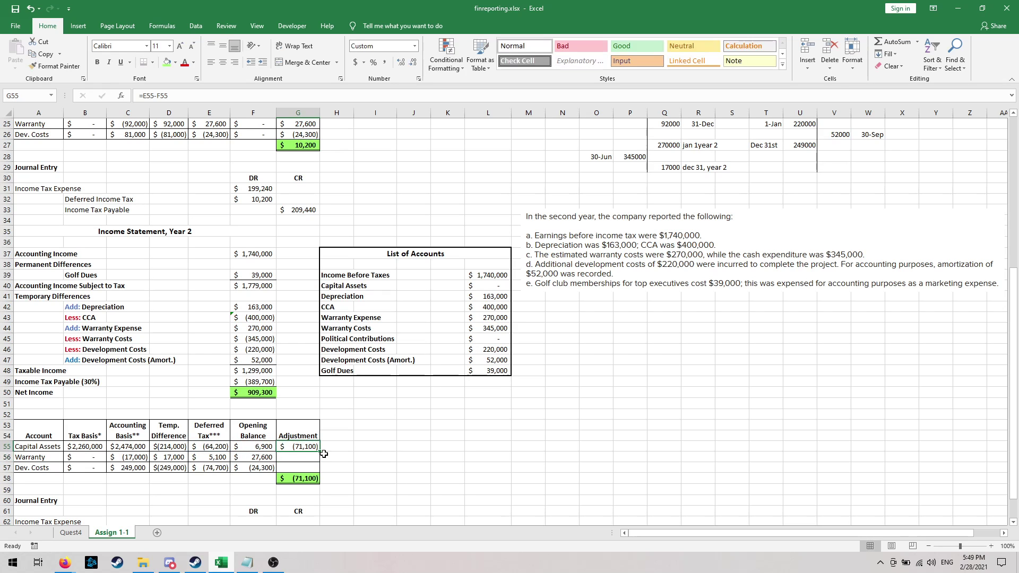
left_click_drag(321, 452, 318, 470)
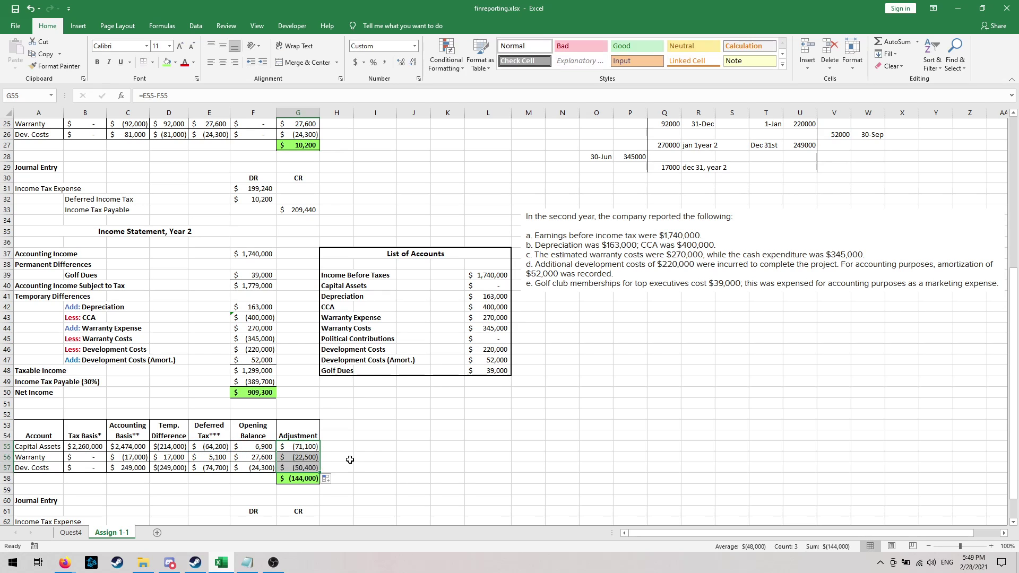
left_click(340, 457)
- Set the Deferred Income Tax credit in the Year 2 journal entry to the negative of the total Year 2 Adjustment
scroll(372, 451, "down", 2)
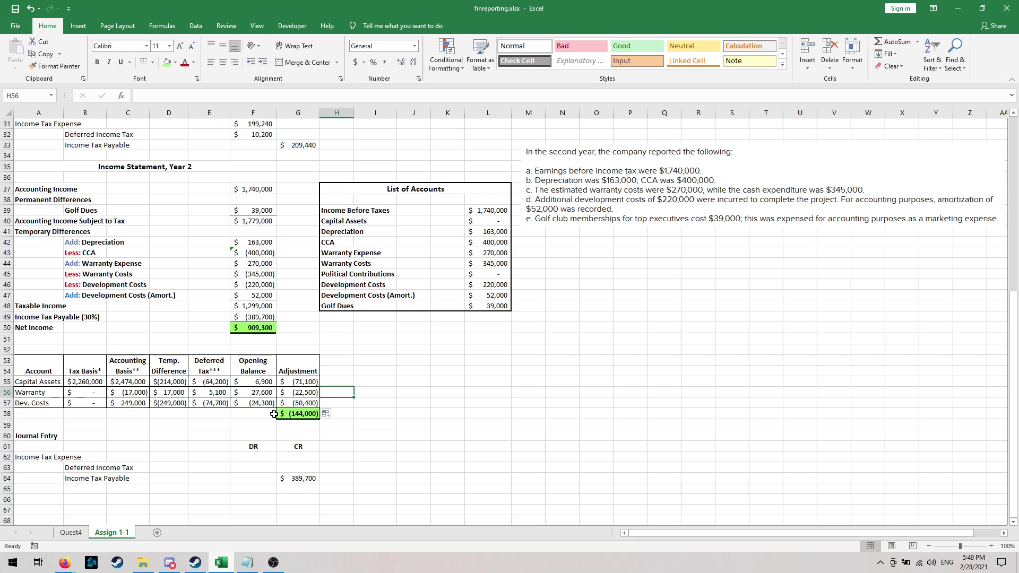
left_click(300, 467)
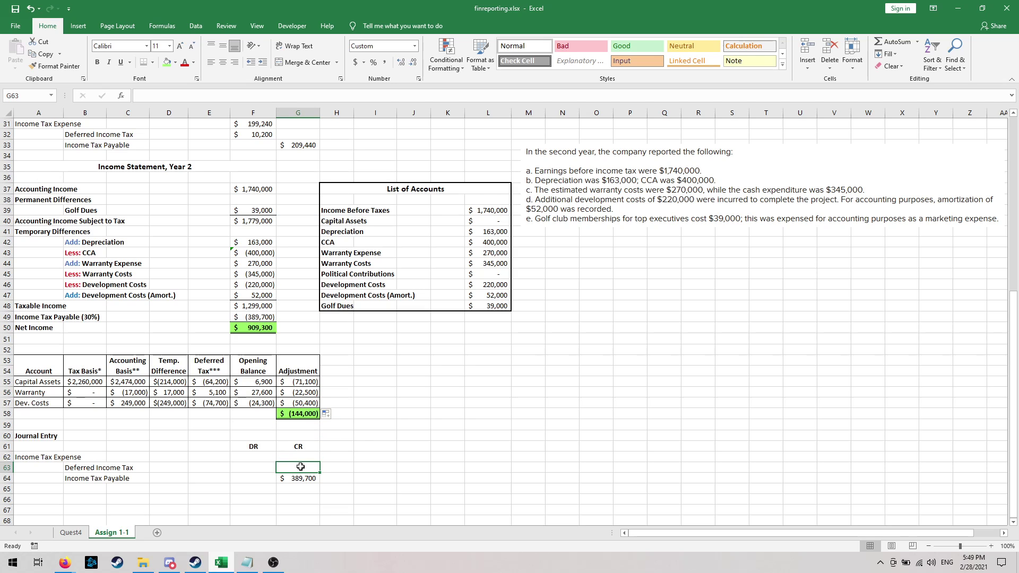
type("=-")
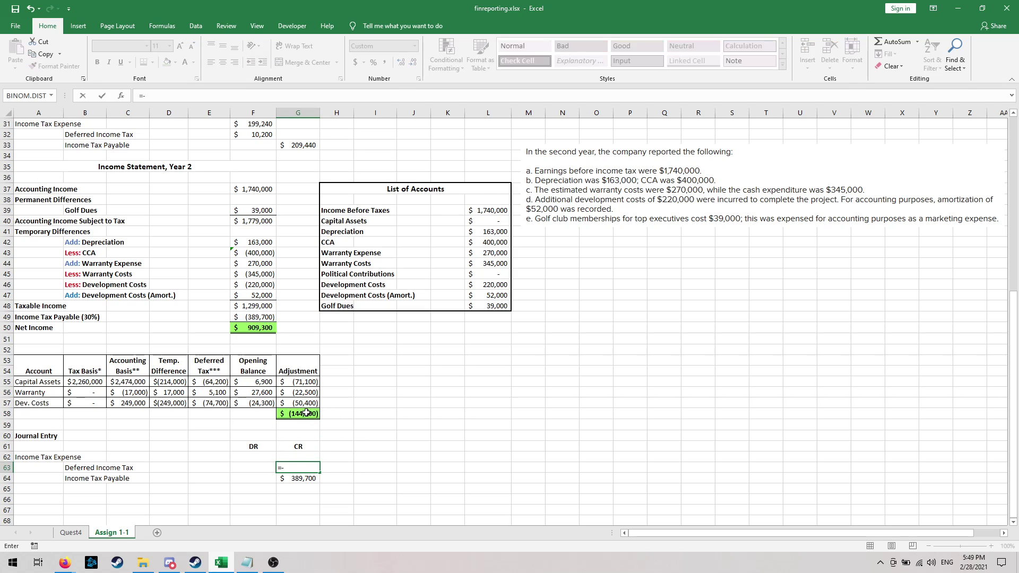
left_click(303, 414)
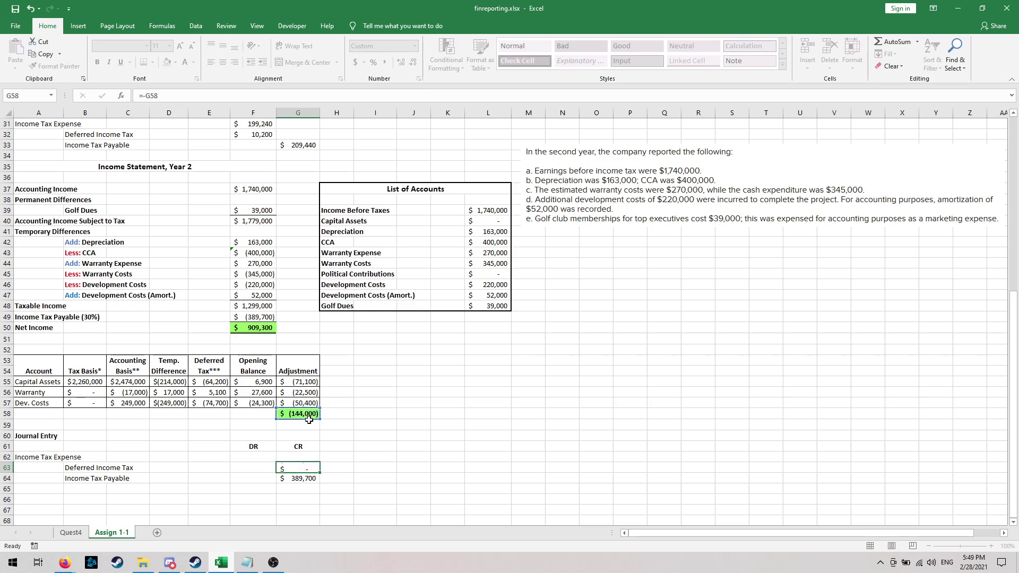
key("Return")
left_click(375, 446)
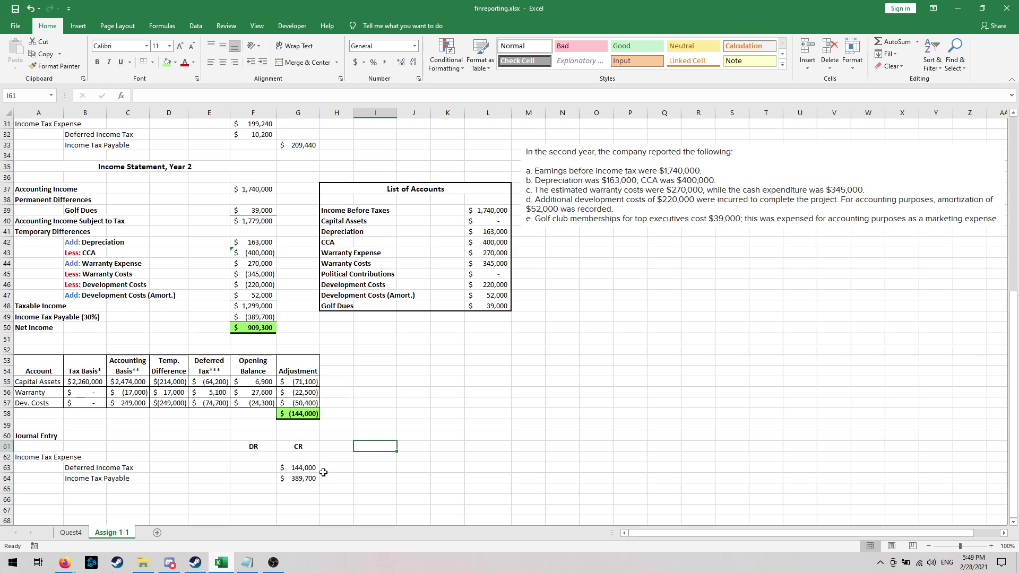
- Calculate the Income Tax Expense debit in the Year 2 journal entry as the Deferred Income Tax credit plus the Income Tax Payable credit
left_click(262, 456)
type("=")
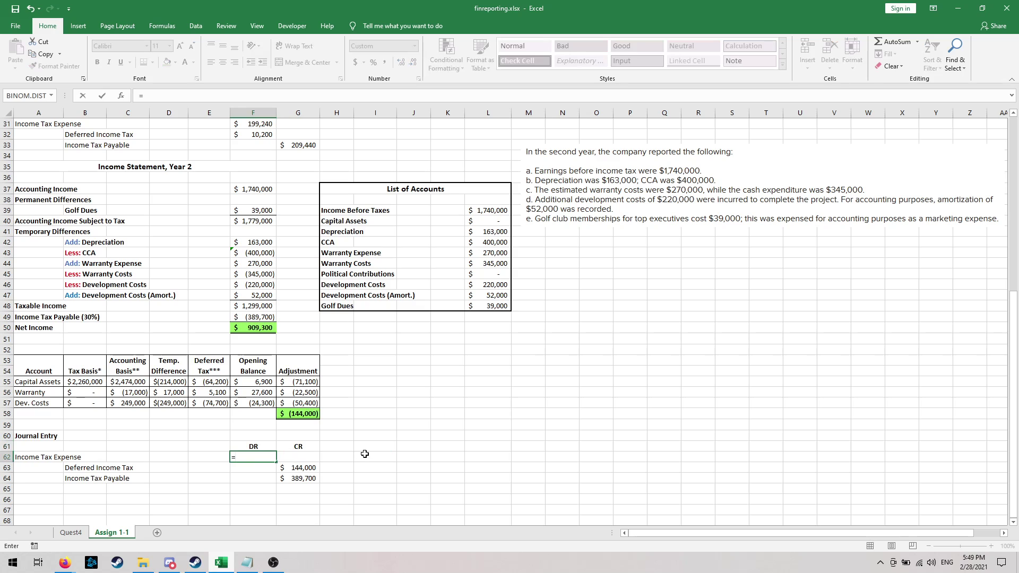
left_click(304, 467)
type("+")
left_click(304, 478)
key("Return")
left_click(375, 477)
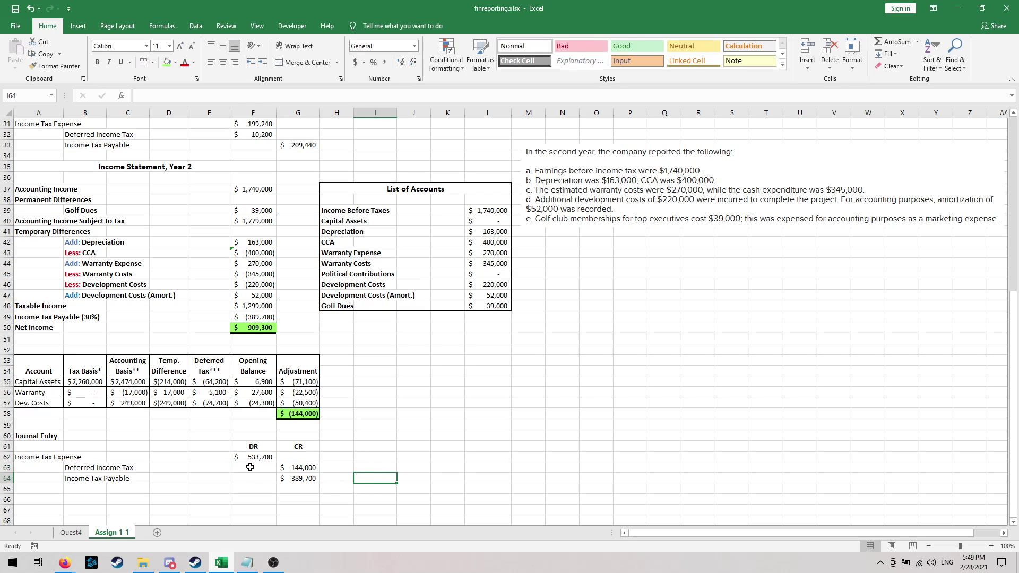